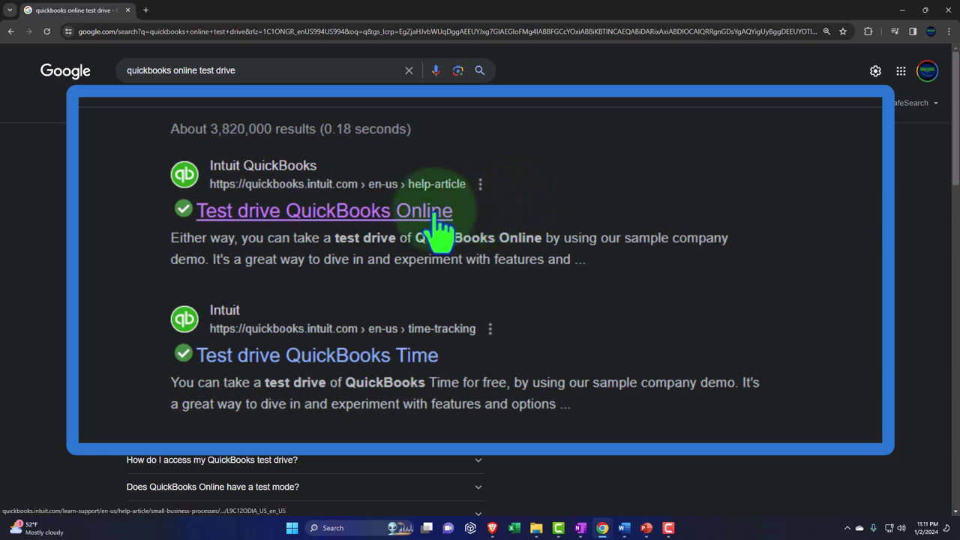
# Open the United States QuickBooks Online test drive from its help article, pass the robot check and dismiss the menu introduction notice.
pyautogui.click(275, 185)
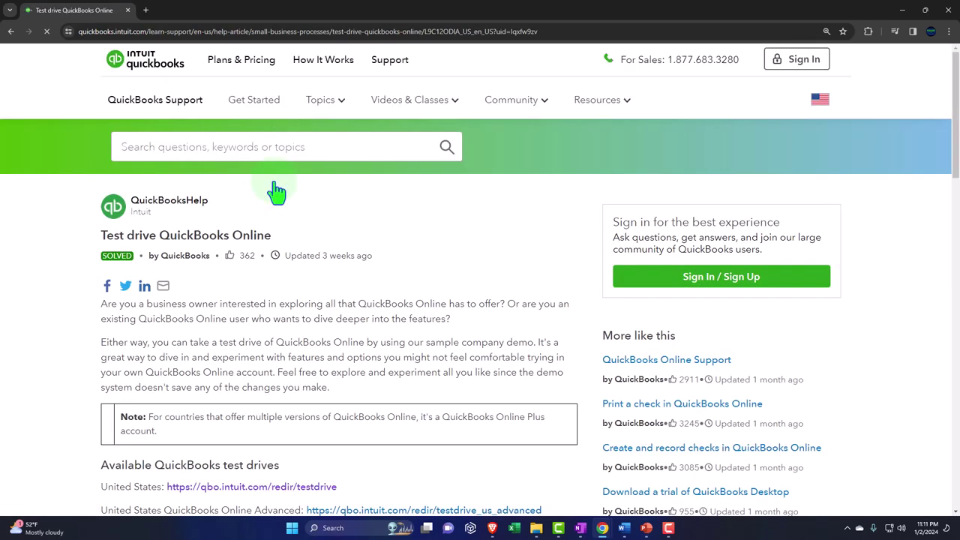
pyautogui.scroll(-3, 113, 315)
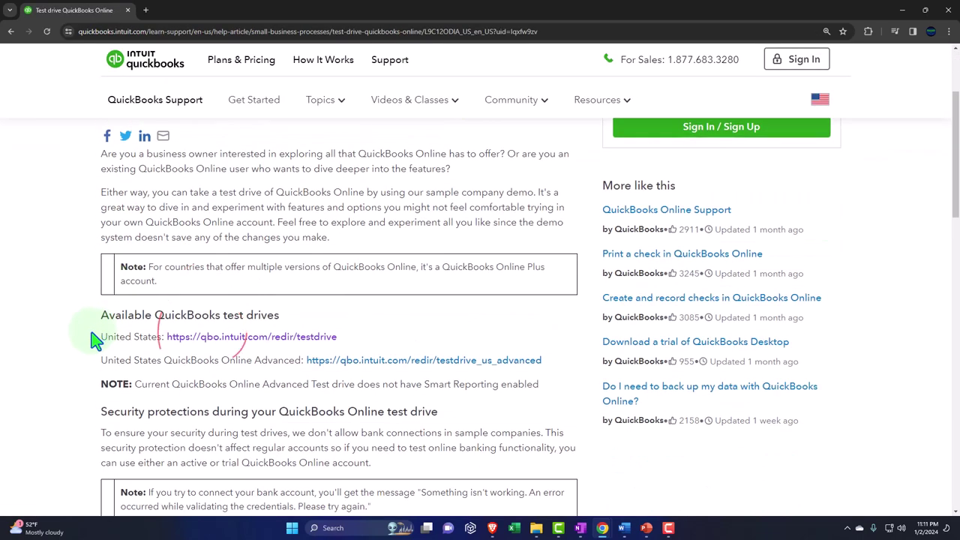
pyautogui.click(203, 337)
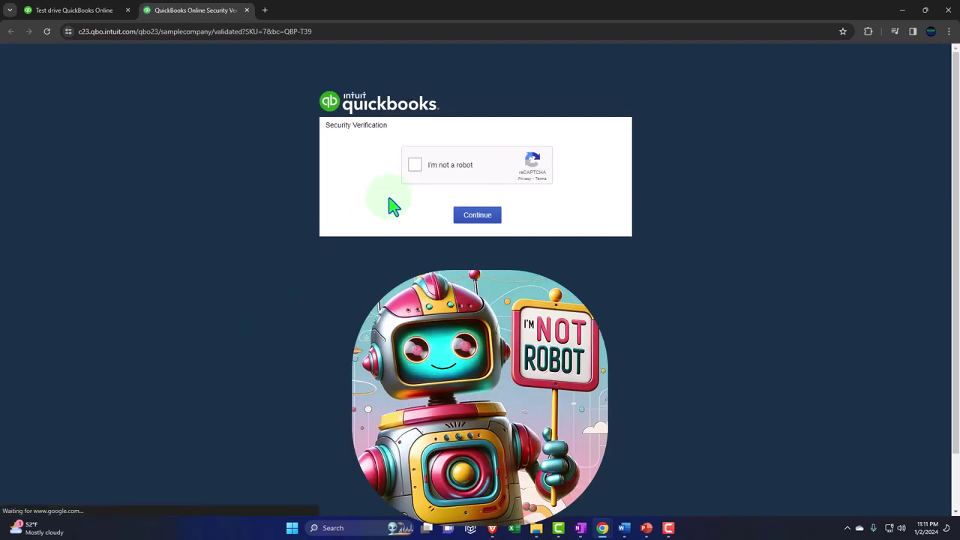
pyautogui.click(417, 166)
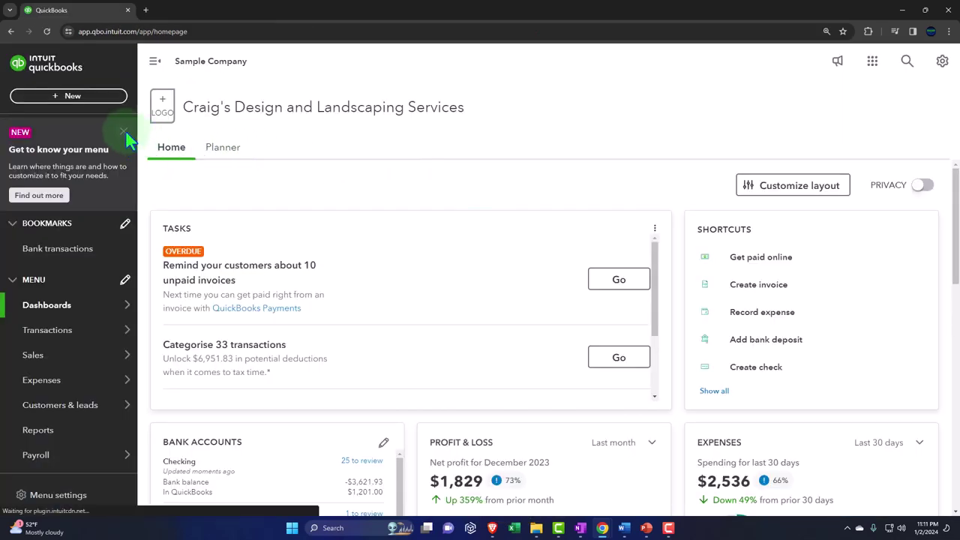
pyautogui.click(126, 140)
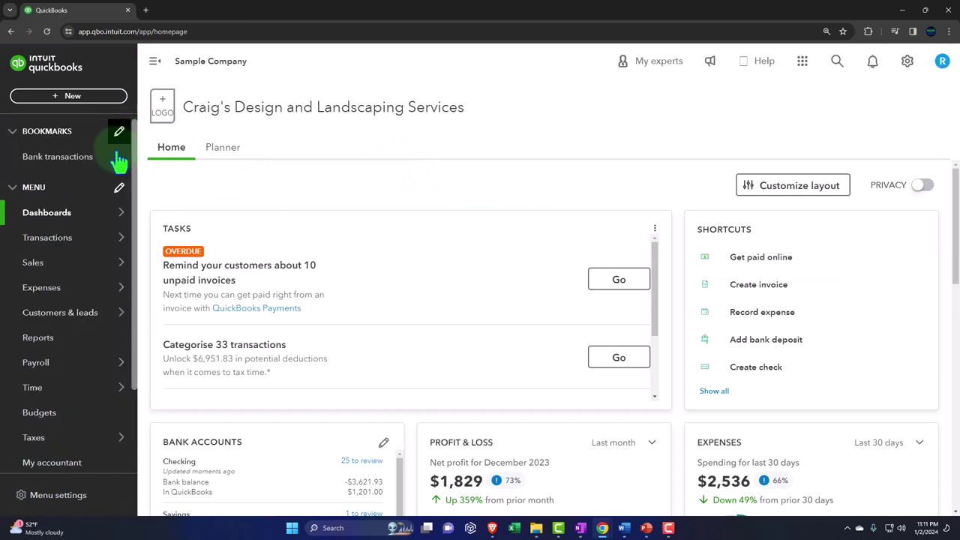
# Open the favorite Balance Sheet and Profit and Loss reports, each in its own new browser tab.
pyautogui.click(41, 339)
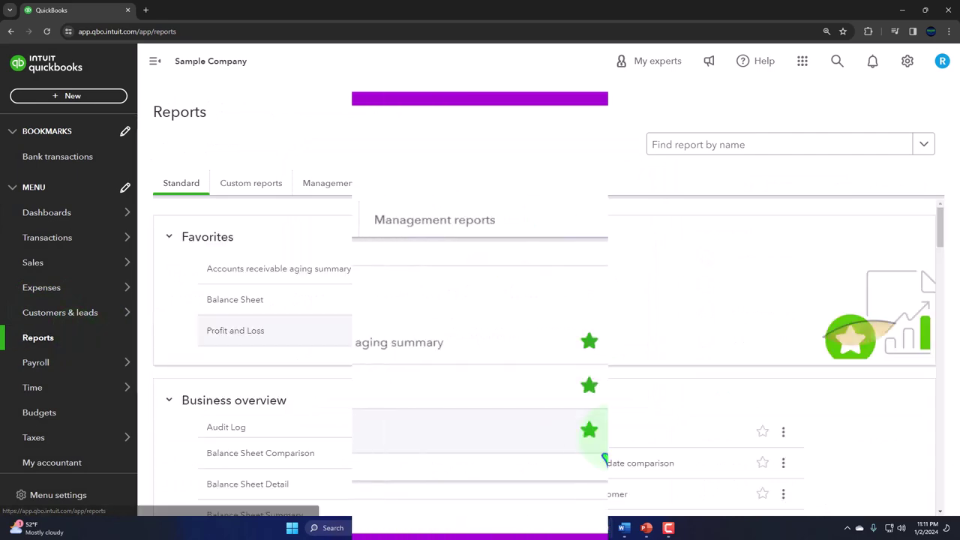
pyautogui.rightClick(274, 399)
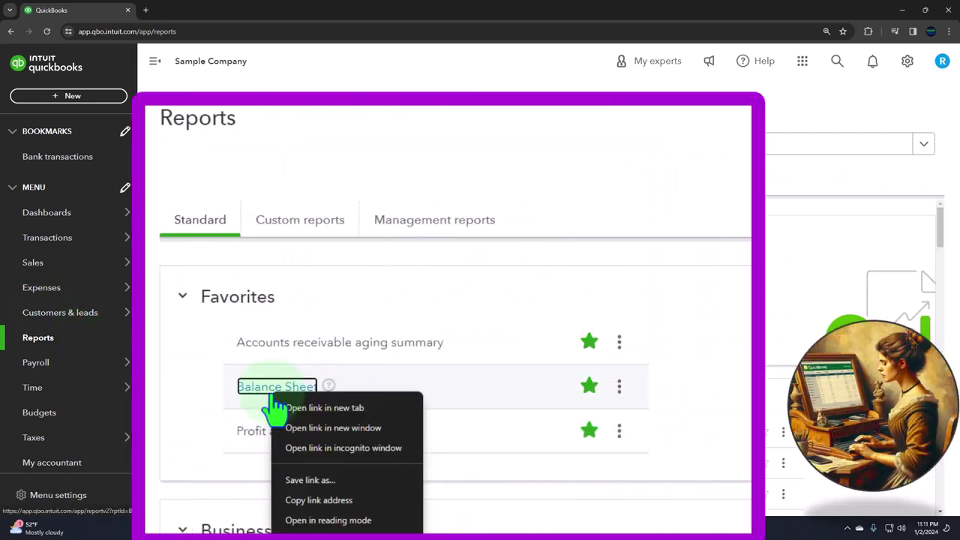
pyautogui.click(338, 411)
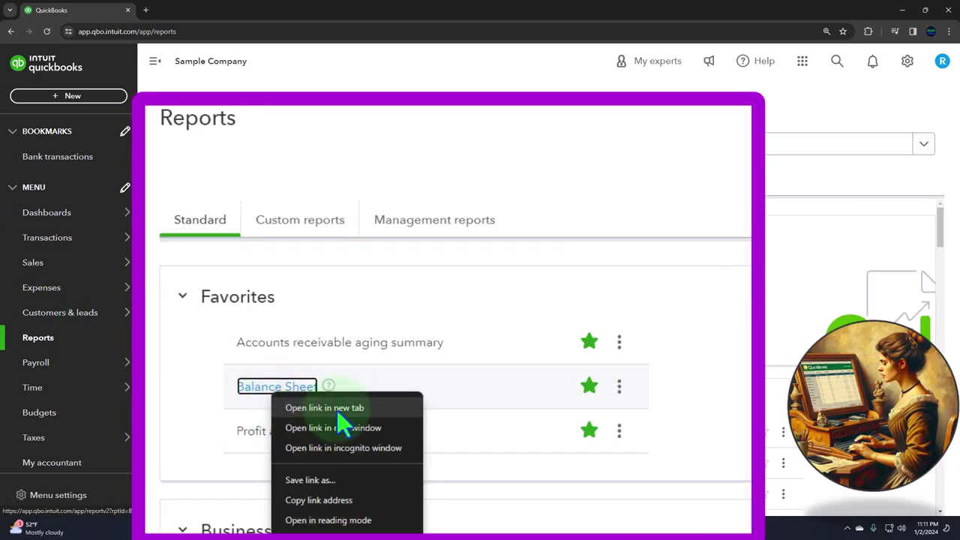
pyautogui.rightClick(276, 436)
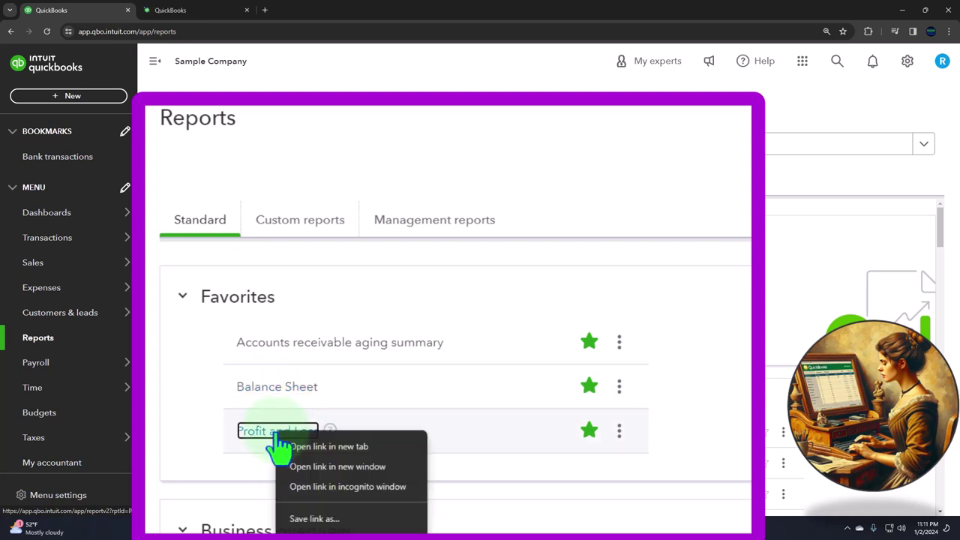
pyautogui.click(356, 448)
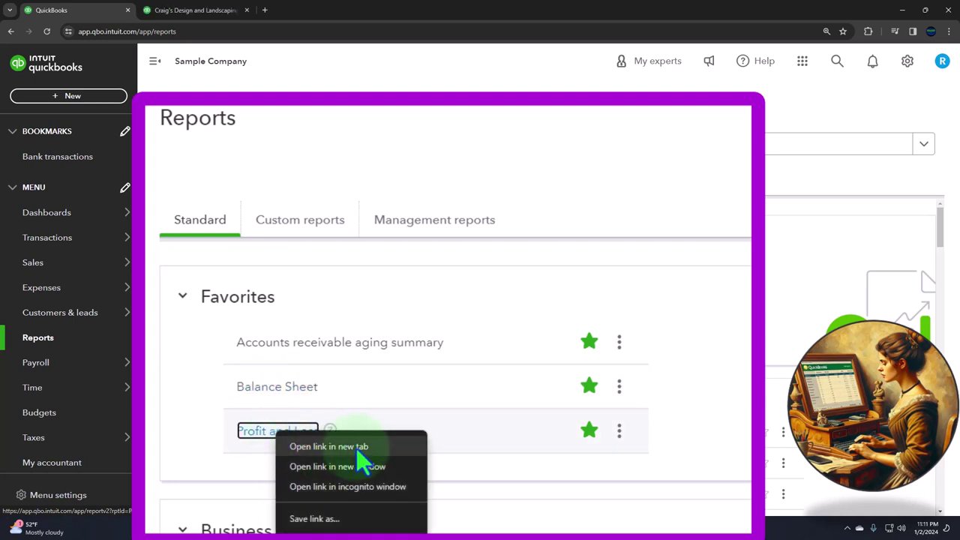
# Collapse the navigation menu on the Balance Sheet and run the report for 01/01/2023 to 12/31/2023.
pyautogui.click(219, 21)
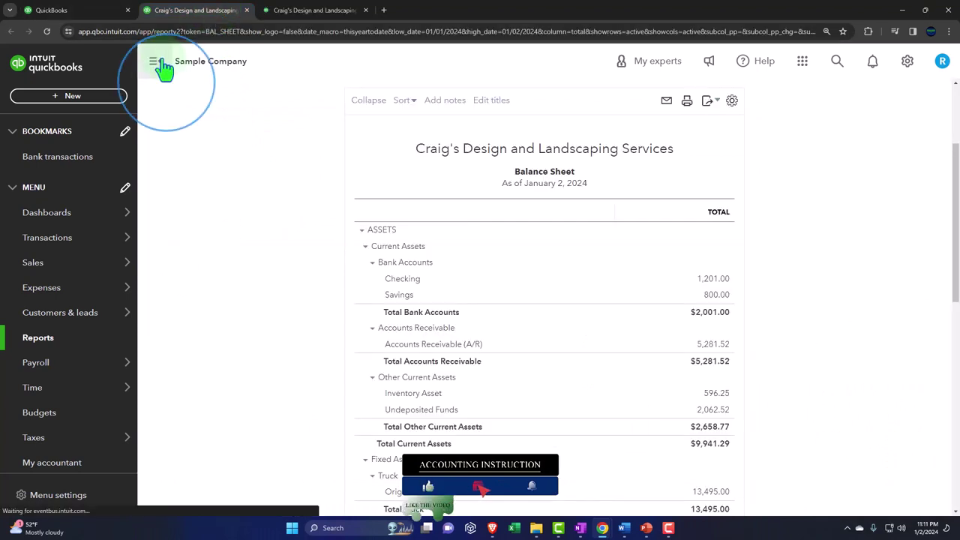
pyautogui.click(159, 63)
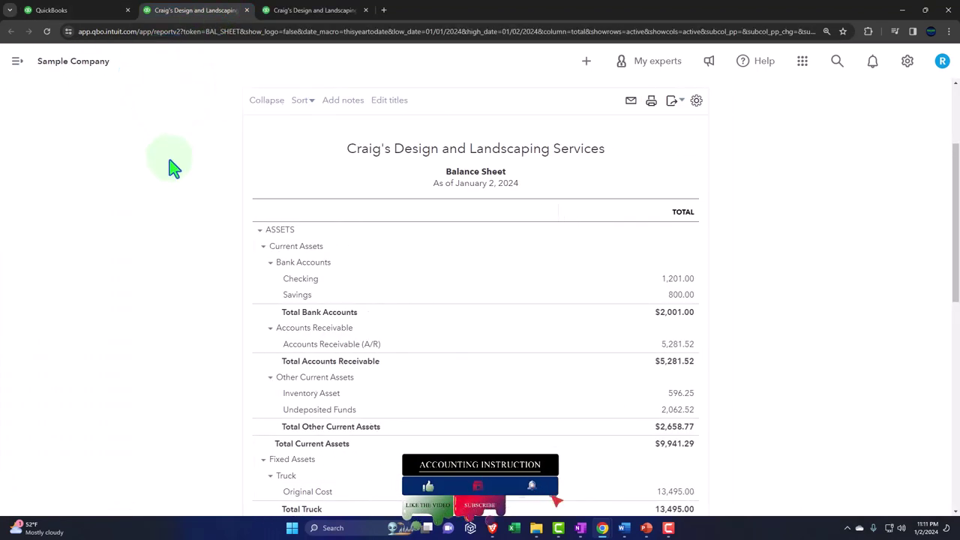
pyautogui.scroll(3, 169, 163)
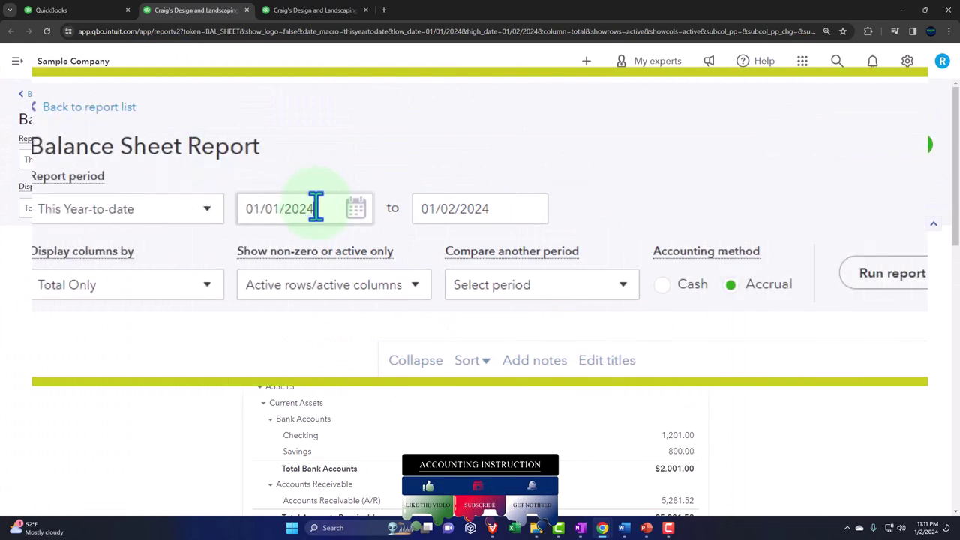
pyautogui.click(312, 207)
pyautogui.write('0')
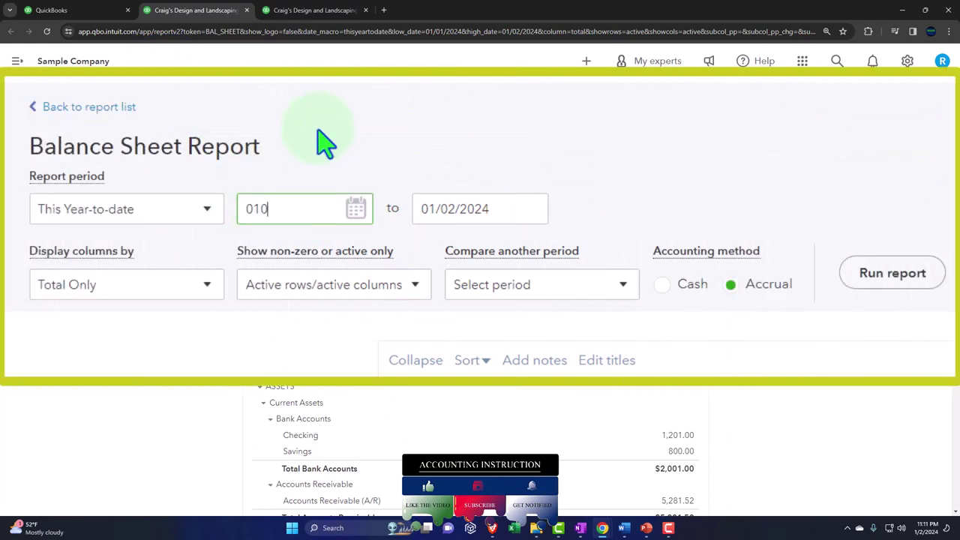
pyautogui.write('1/01/2023')
pyautogui.press('Tab')
pyautogui.write('1')
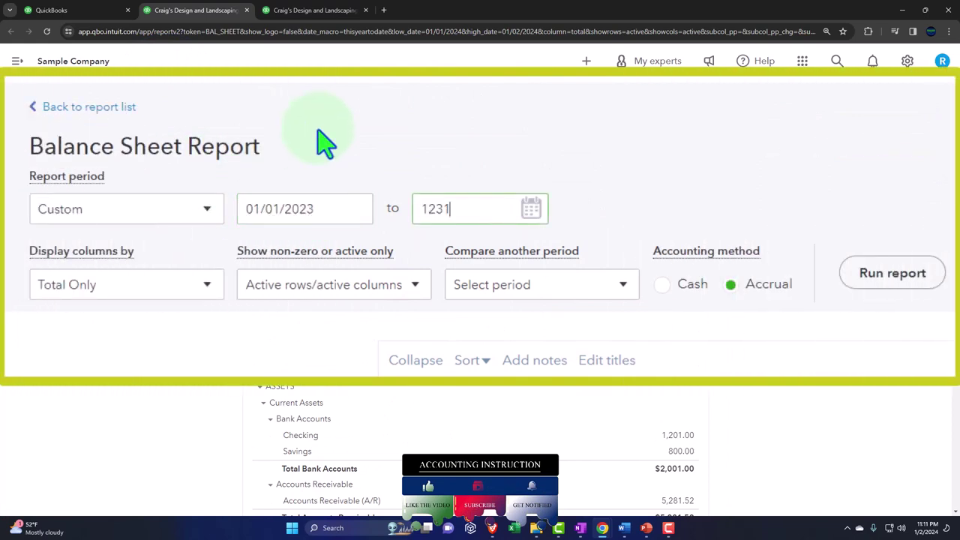
pyautogui.write('2/31/2023')
pyautogui.press('Tab')
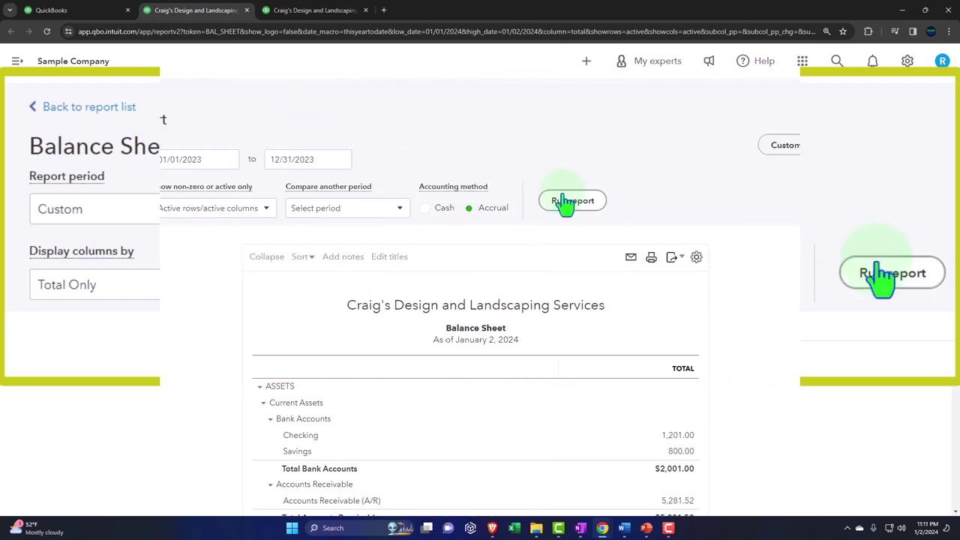
pyautogui.click(570, 201)
# Collapse the navigation menu on the Profit and Loss report and run it for 01/01/2023 to 12/31/2023.
pyautogui.click(315, 9)
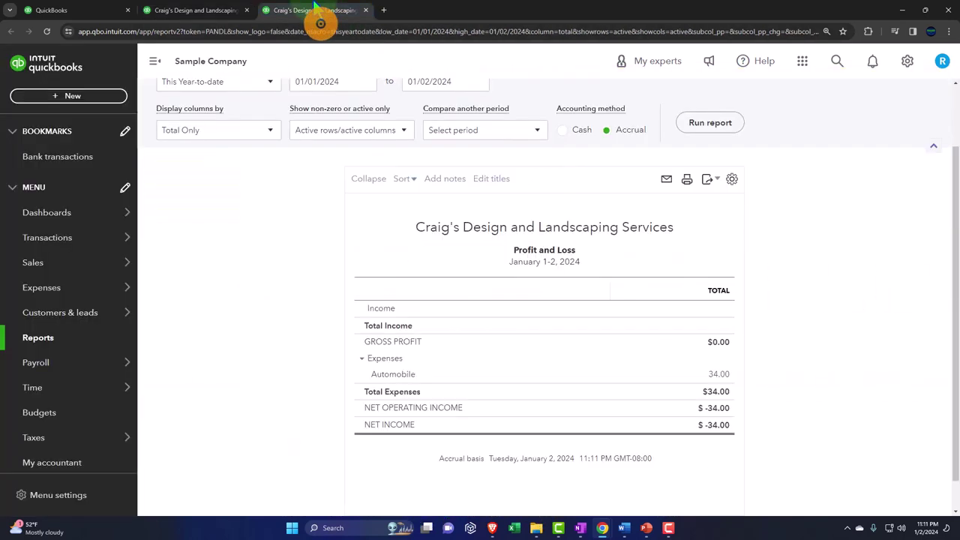
pyautogui.click(155, 61)
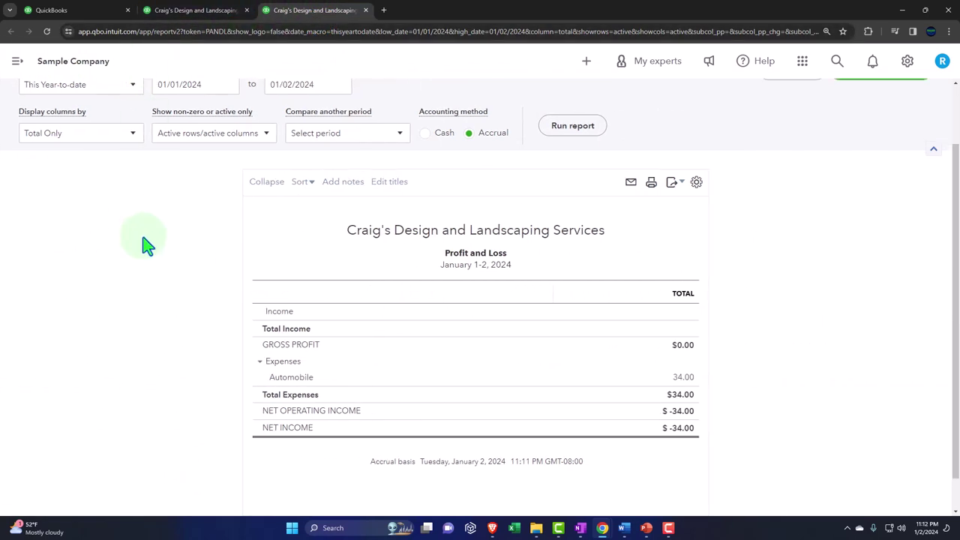
pyautogui.scroll(1, 147, 246)
pyautogui.click(183, 158)
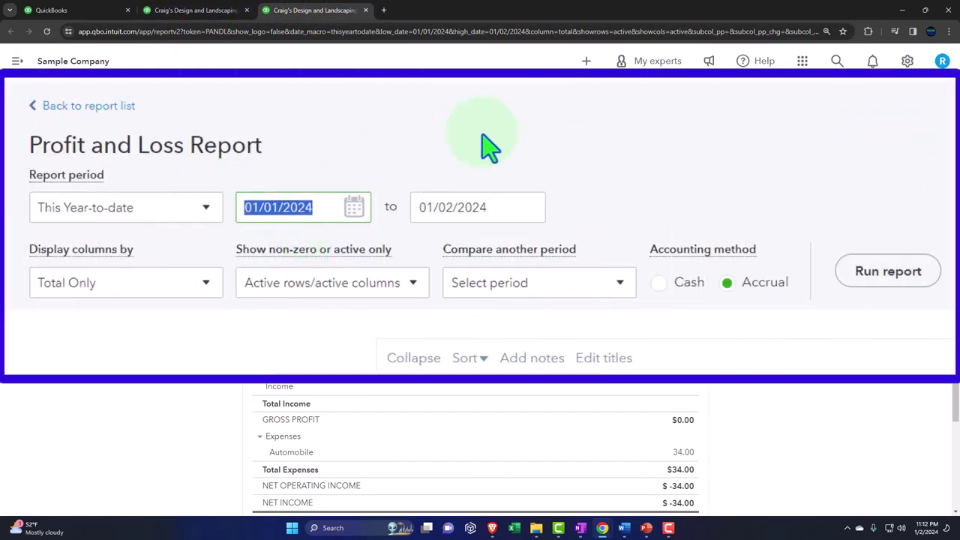
pyautogui.write('01012023')
pyautogui.press('Tab')
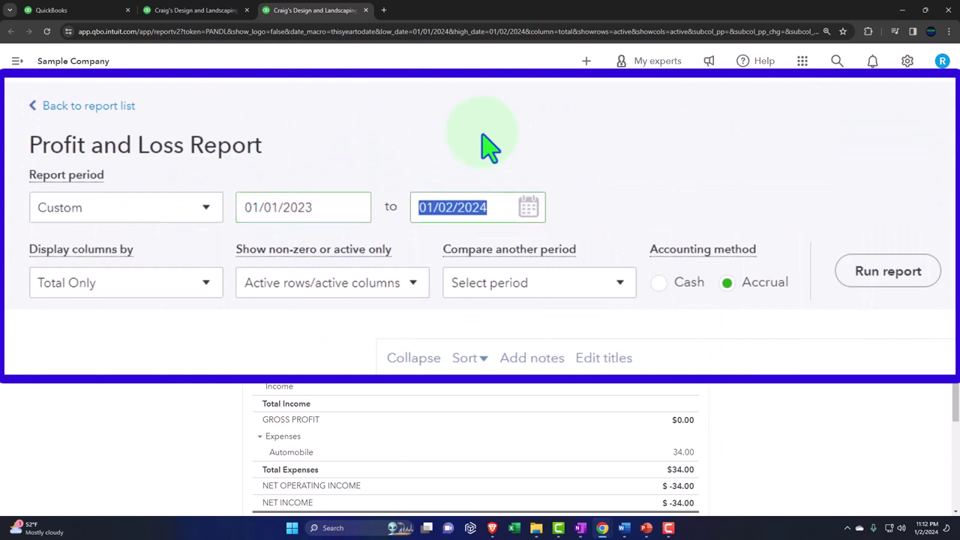
pyautogui.write('12312023')
pyautogui.press('Tab')
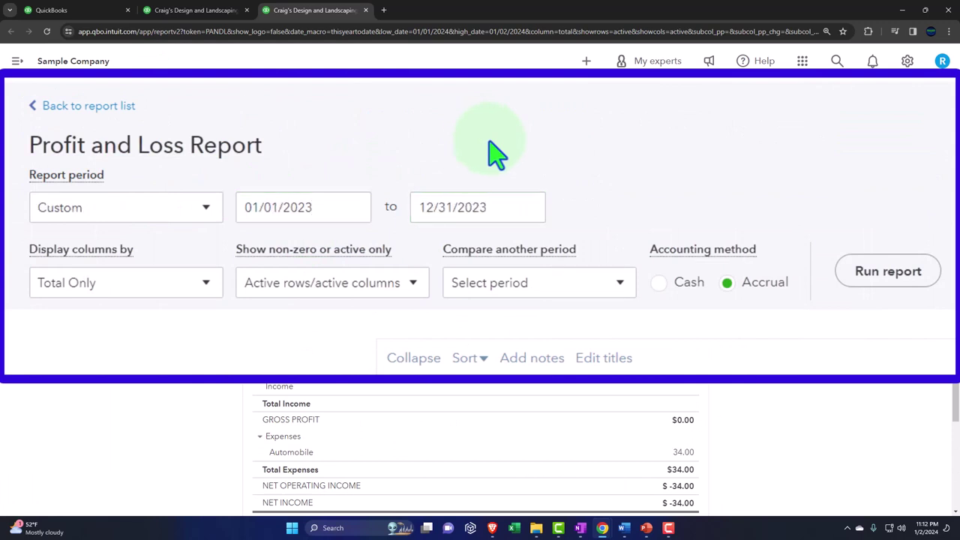
pyautogui.click(572, 203)
pyautogui.scroll(-2, 574, 209)
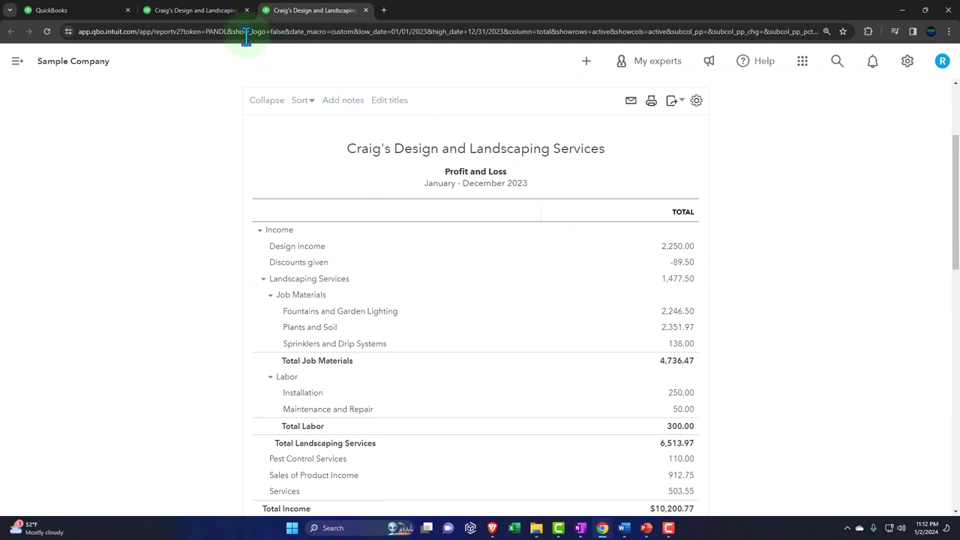
# Return to the Balance Sheet report and enlarge its page in the browser.
pyautogui.click(217, 15)
pyautogui.hotkey('ctrl', '+')
pyautogui.hotkey('ctrl', '+')
pyautogui.hotkey('ctrl', '+')
pyautogui.hotkey('ctrl', '+')
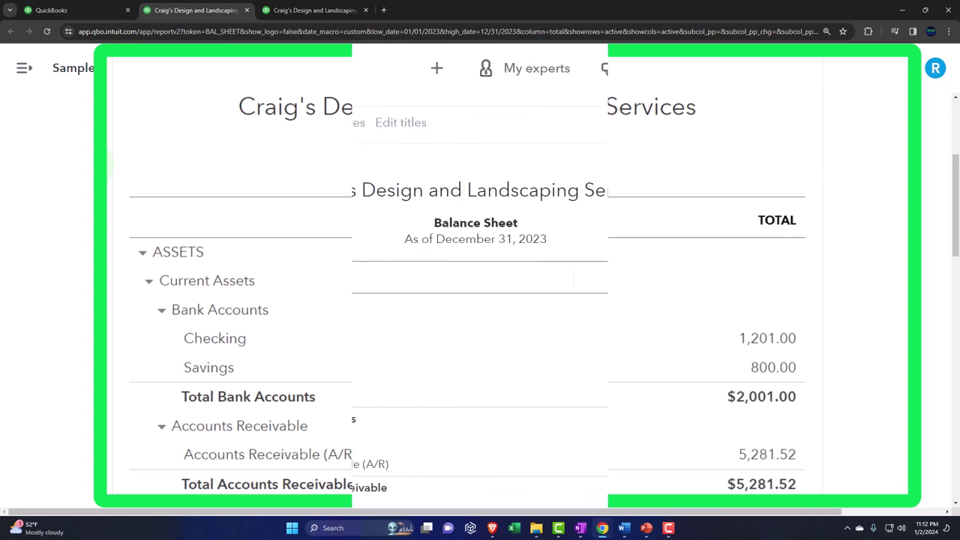
# Examine the General section and report period choices in the Balance Sheet's customization settings, and close them without changes.
pyautogui.scroll(3, 173, 236)
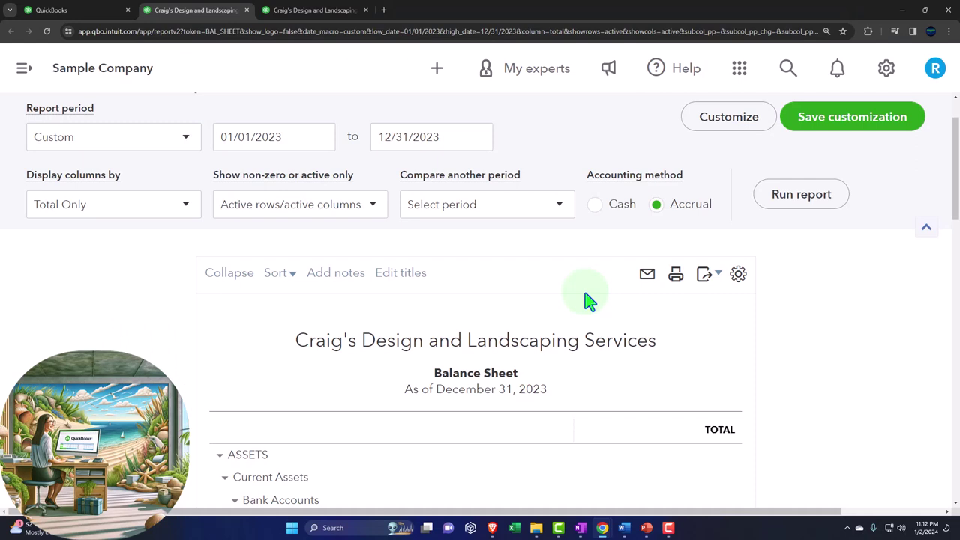
pyautogui.click(714, 135)
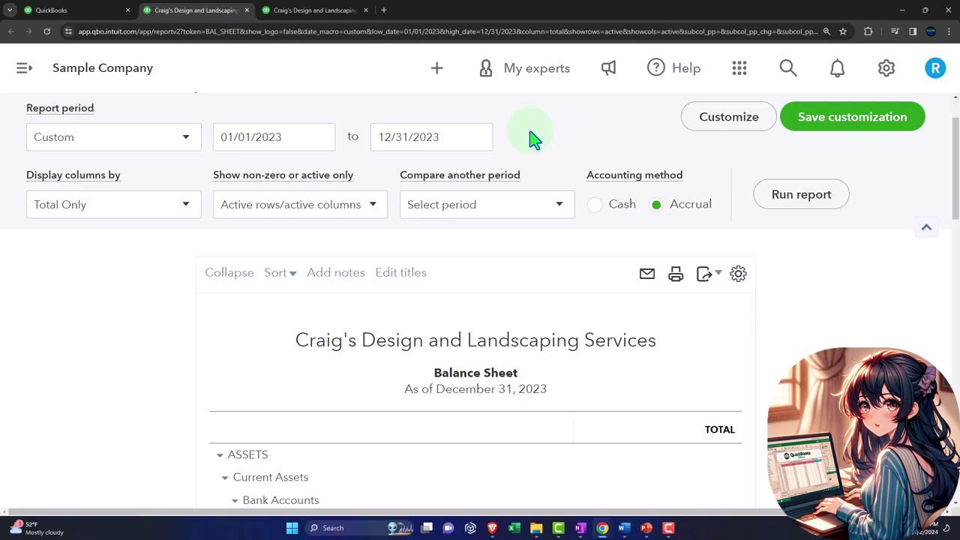
pyautogui.click(714, 133)
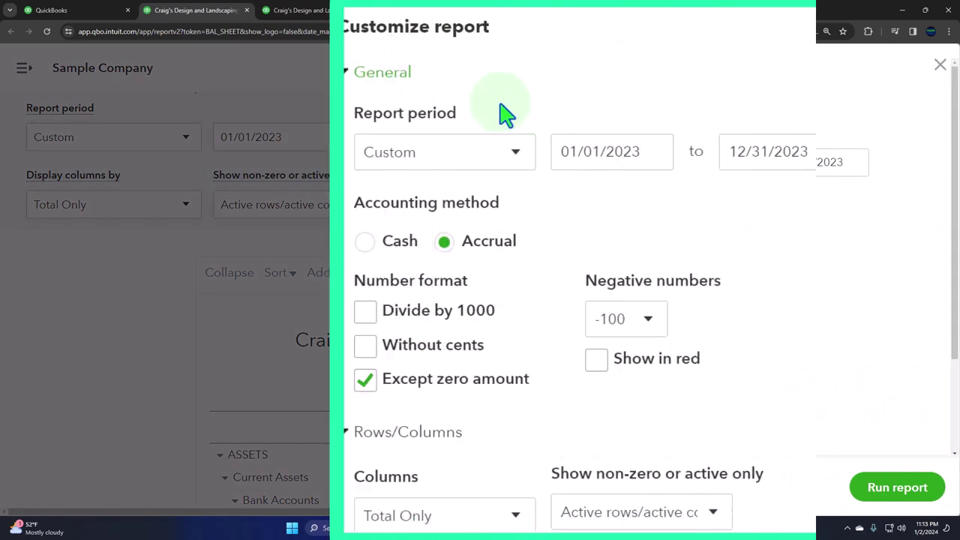
pyautogui.click(351, 75)
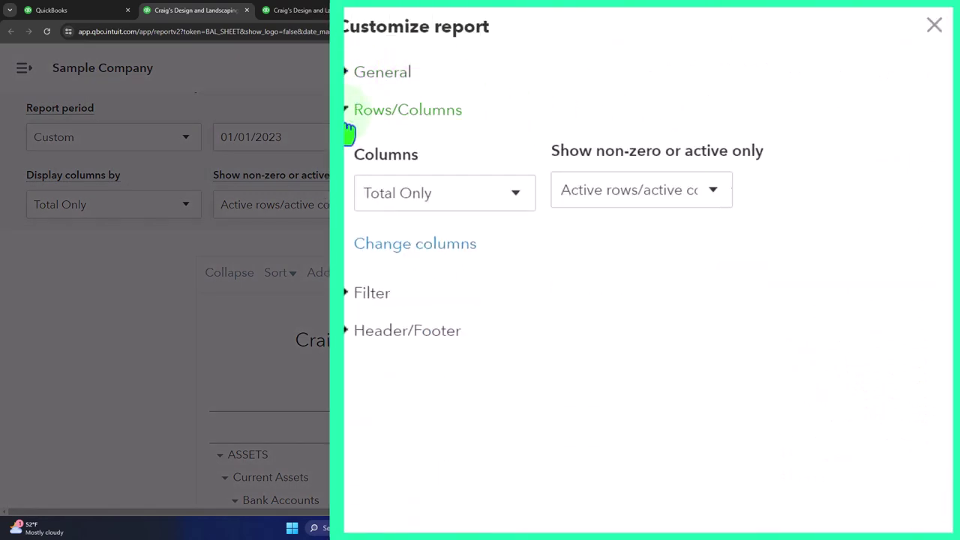
pyautogui.click(349, 111)
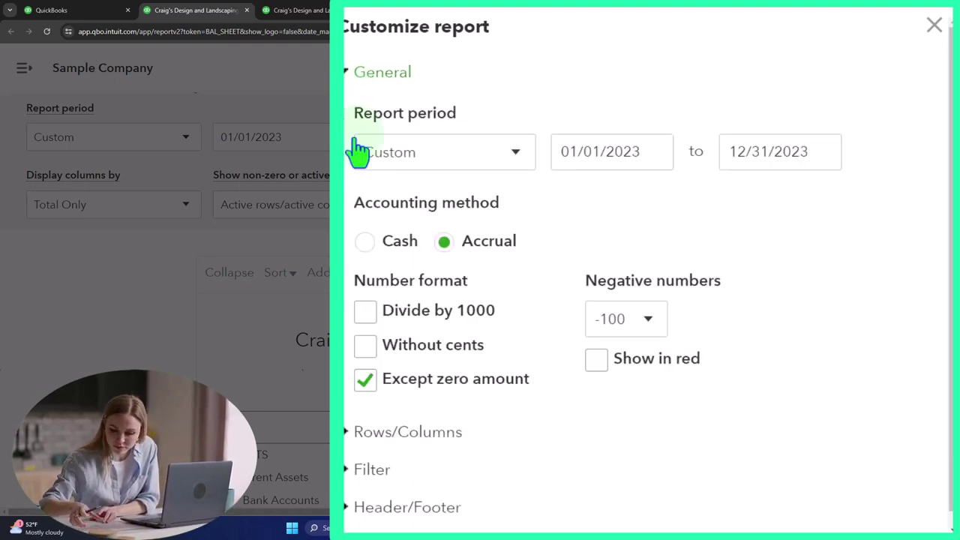
pyautogui.click(504, 159)
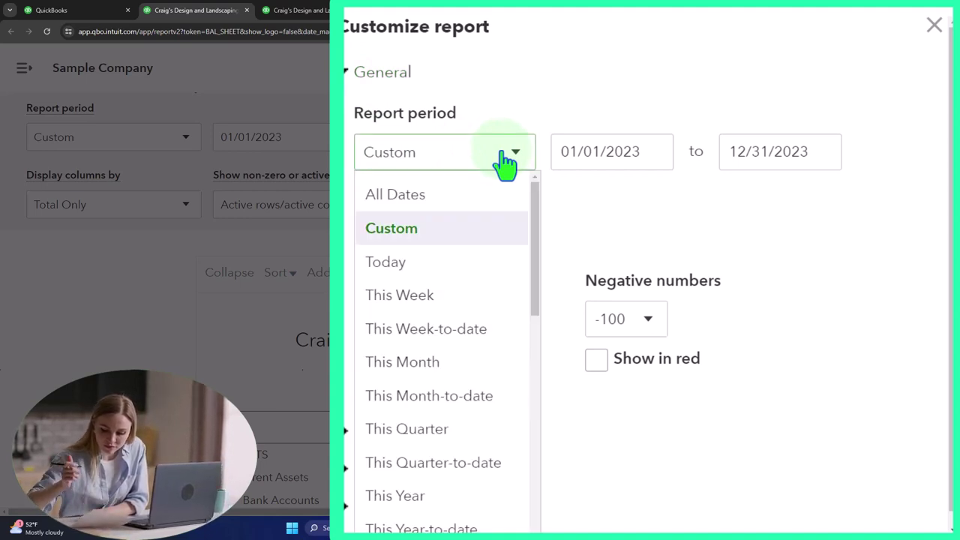
pyautogui.click(503, 159)
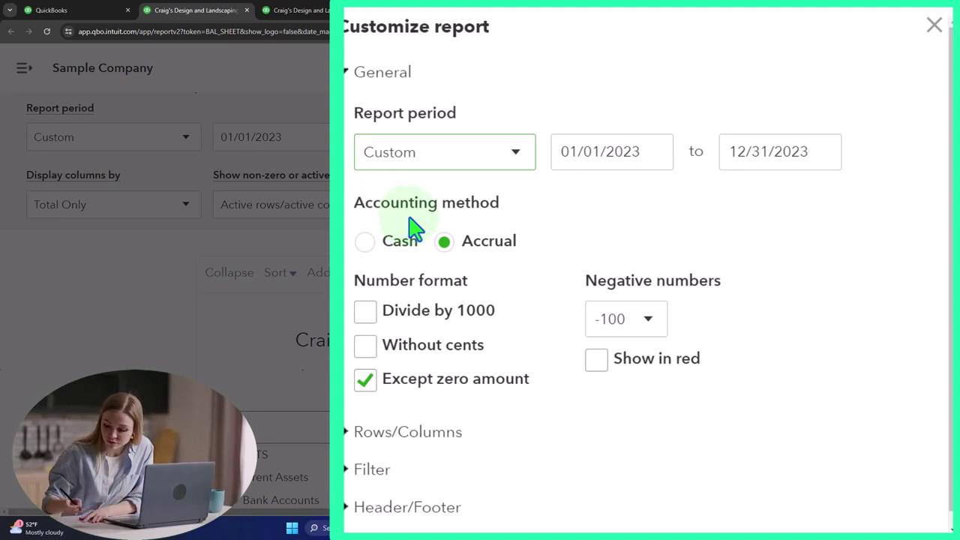
pyautogui.click(137, 253)
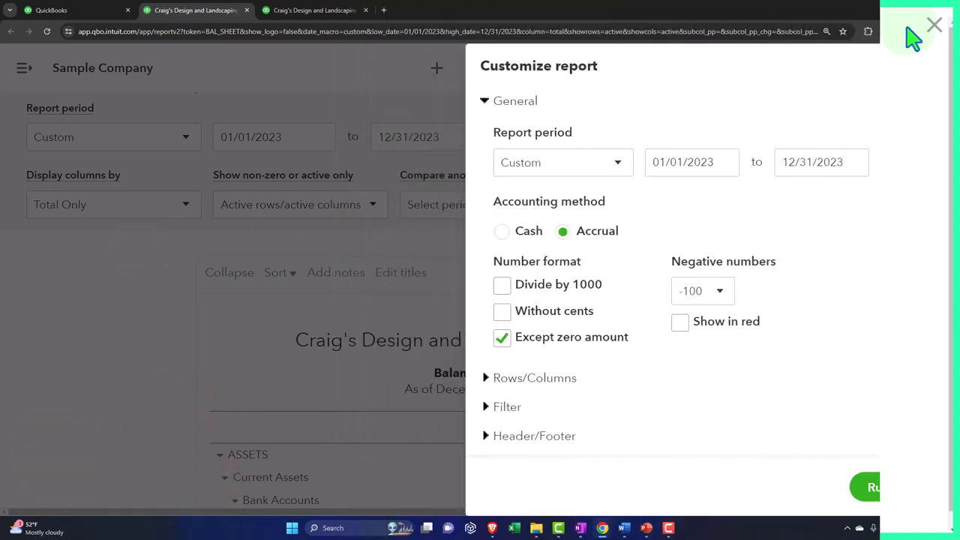
pyautogui.click(934, 26)
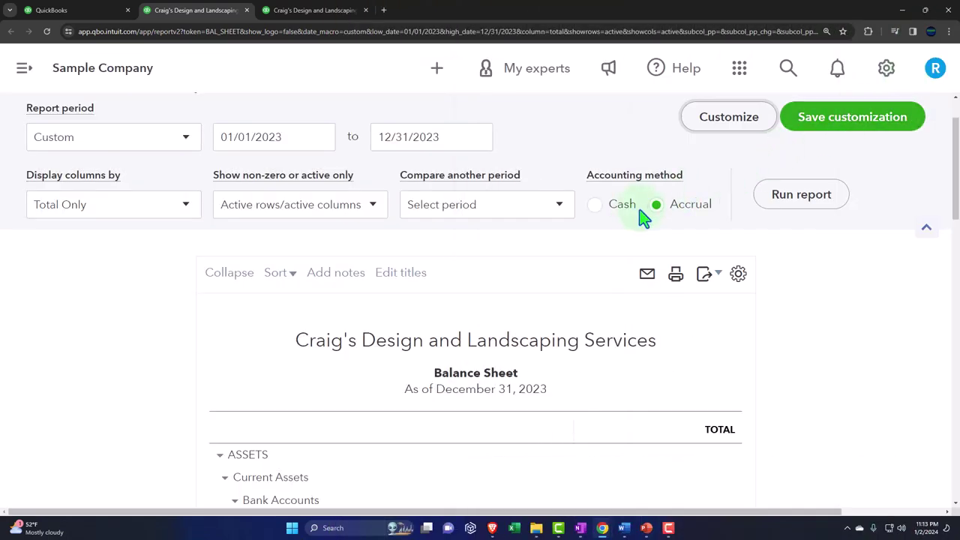
# Customize the Balance Sheet's number format to divide amounts by 1000 and run the report.
pyautogui.click(711, 136)
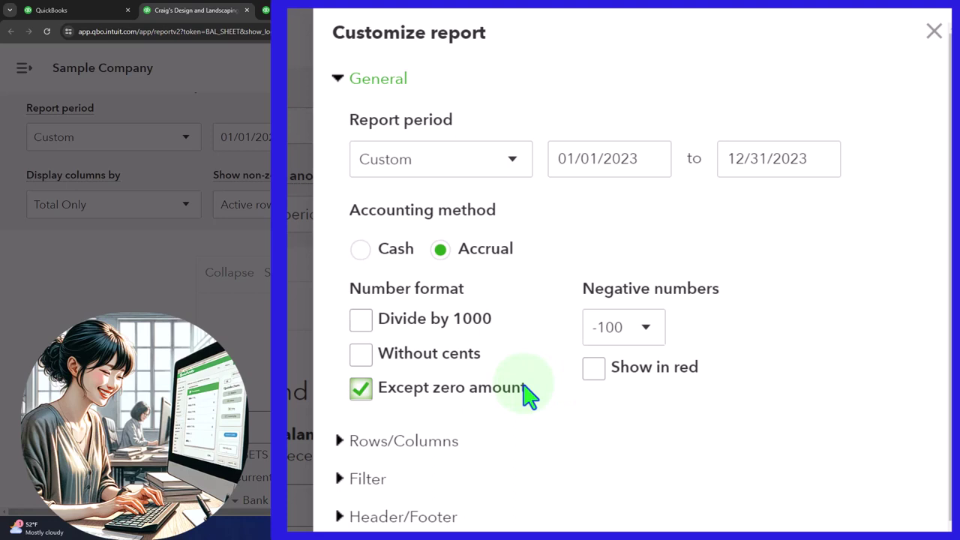
pyautogui.click(363, 324)
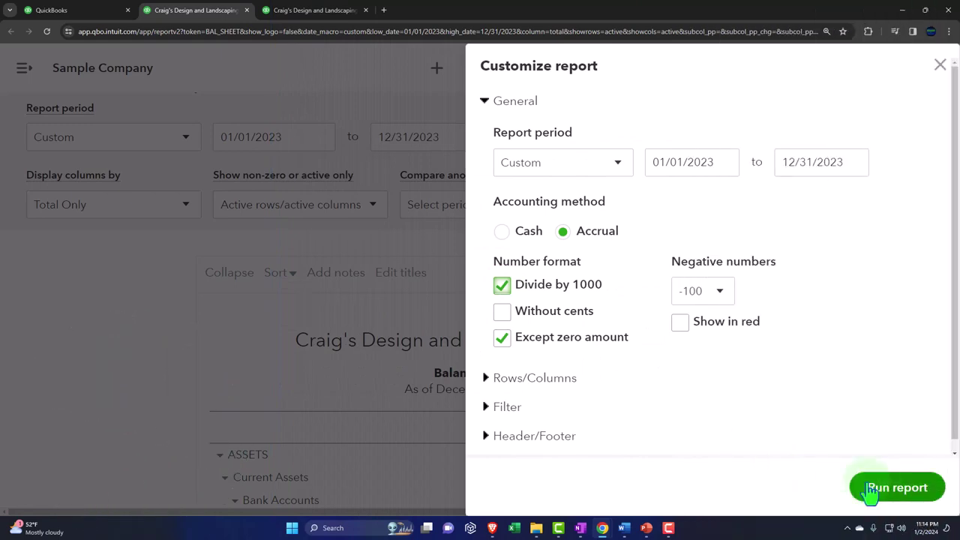
pyautogui.click(893, 488)
pyautogui.scroll(-3, 760, 398)
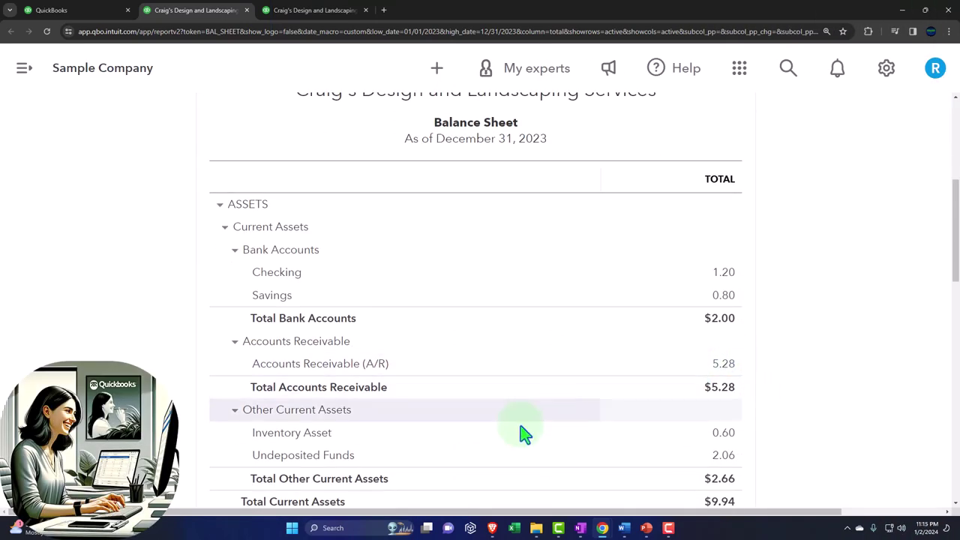
# Open Calculator, keep it on top of the report while computing 1.2 × 1000, and close it.
pyautogui.click(352, 527)
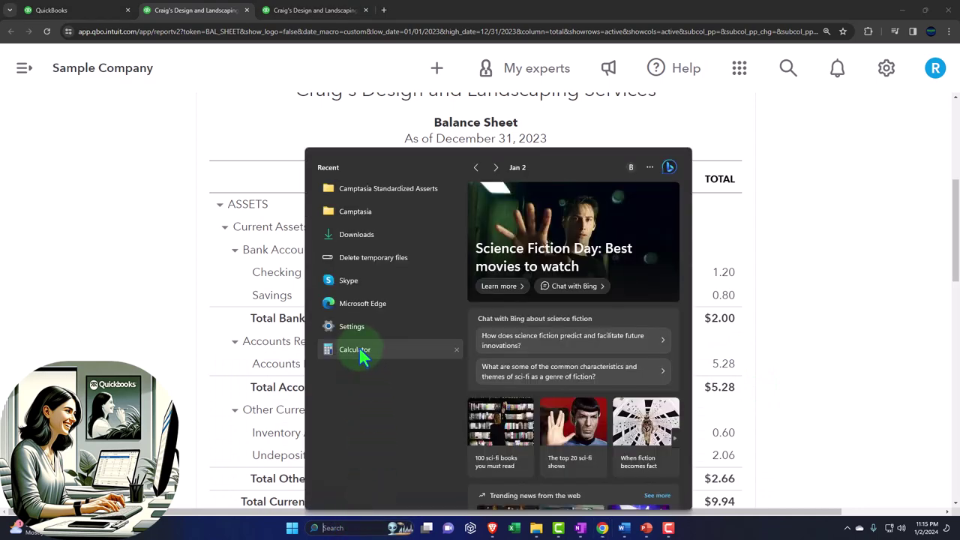
pyautogui.click(358, 351)
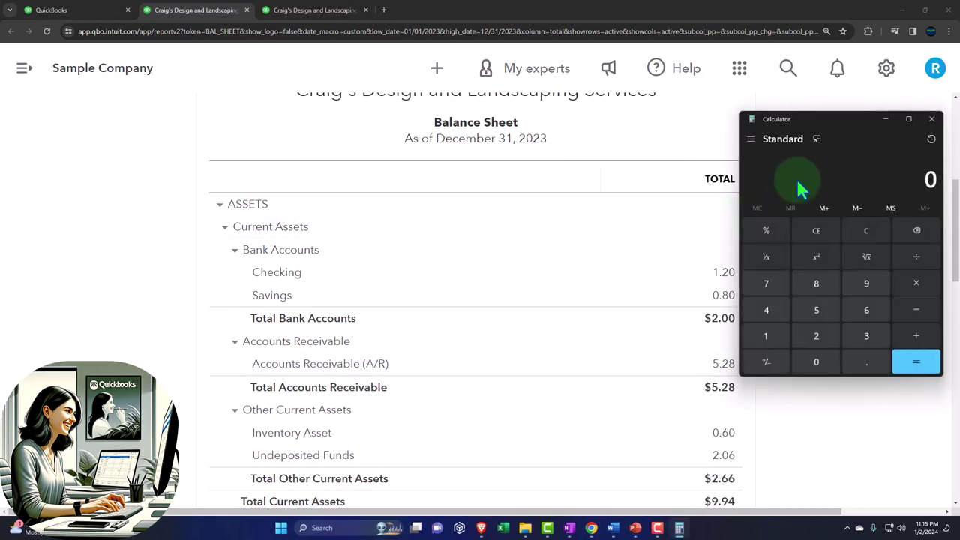
pyautogui.click(817, 136)
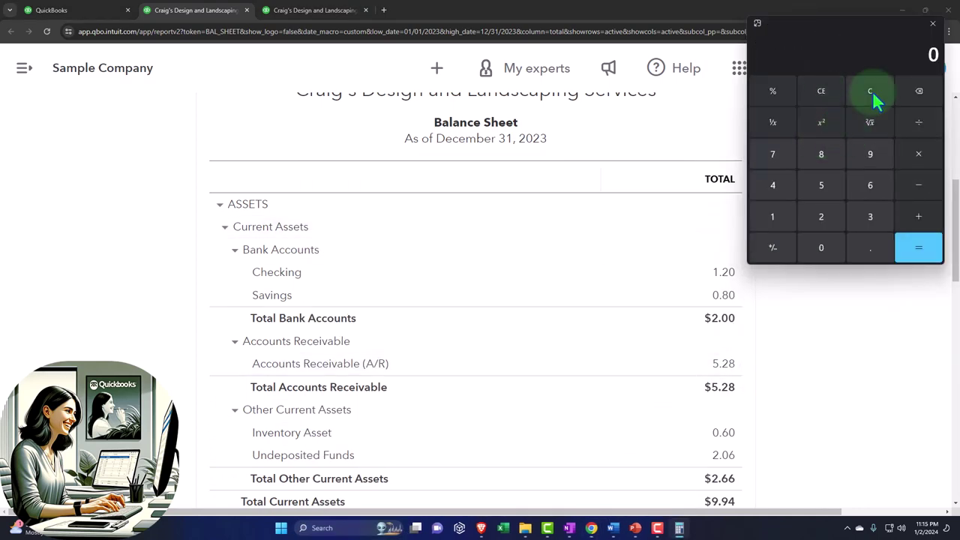
pyautogui.write('1.2*1000')
pyautogui.press('Return')
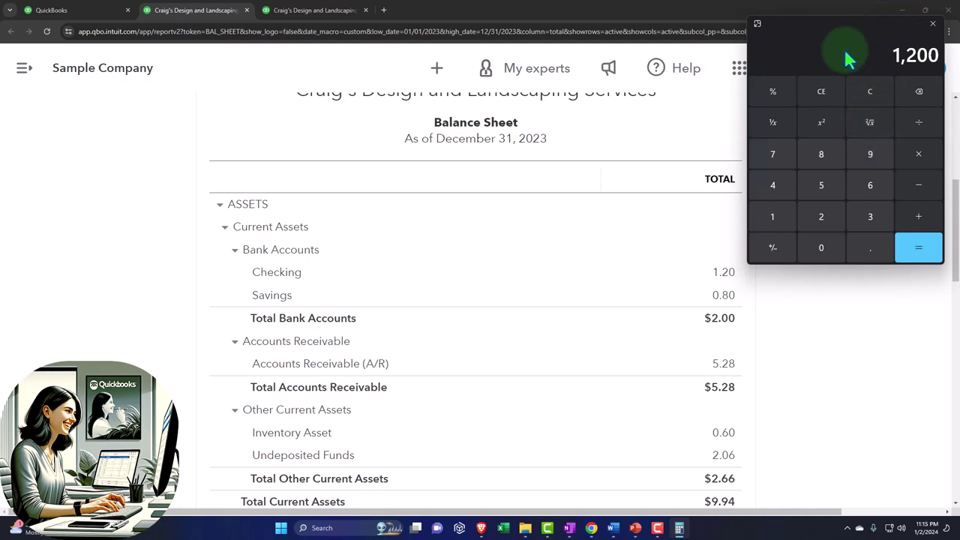
pyautogui.moveTo(842, 39); pyautogui.dragTo(860, 166)
pyautogui.scroll(3, 595, 247)
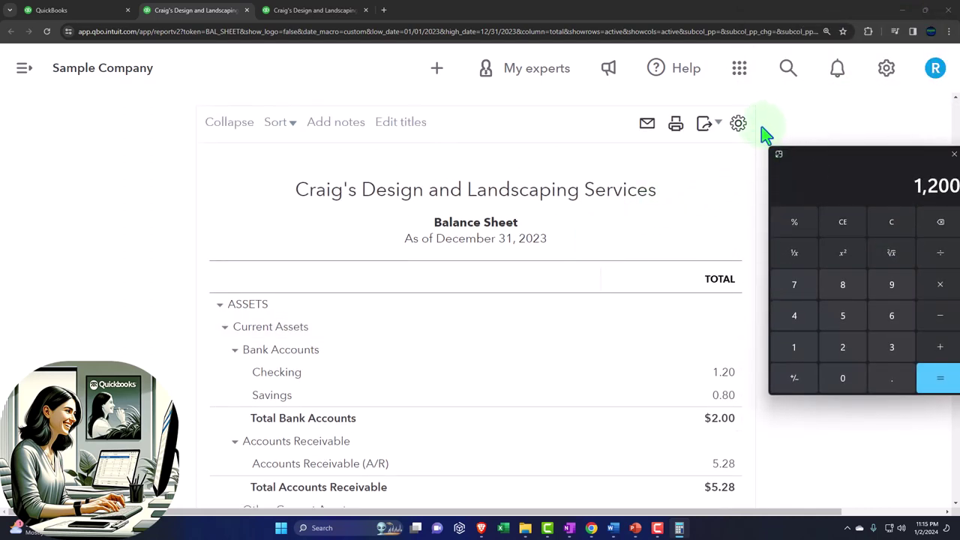
pyautogui.scroll(3, 720, 228)
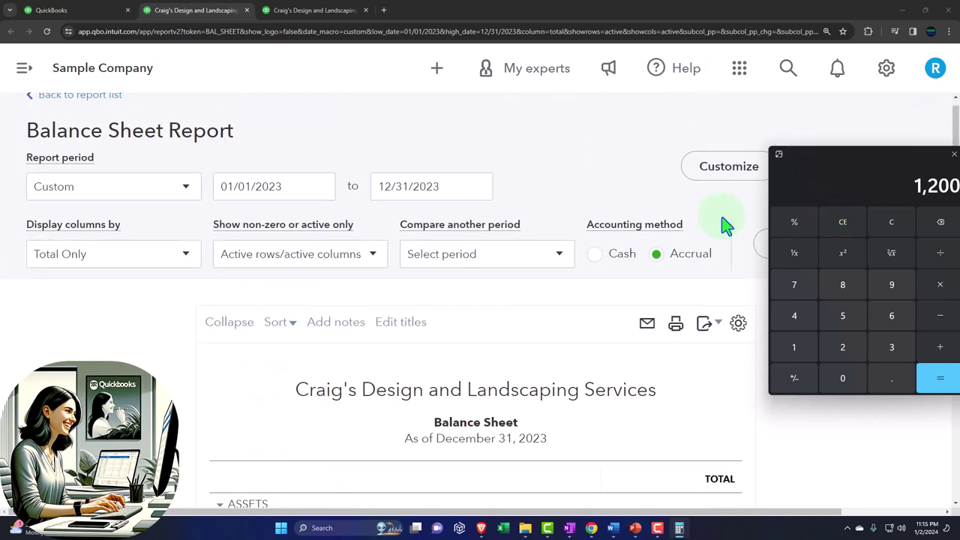
pyautogui.click(953, 154)
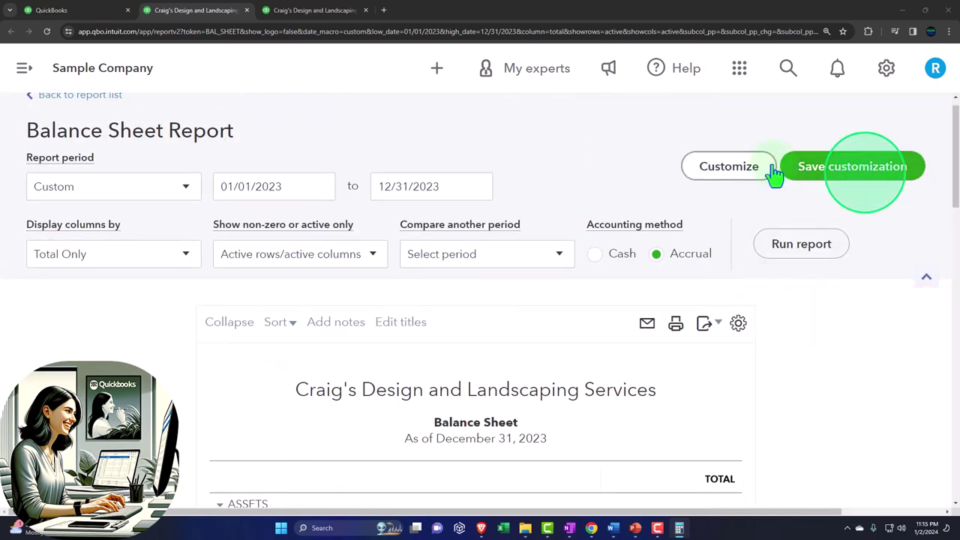
# Turn off the Divide by 1000 number format in the Balance Sheet's customization settings and run the report.
pyautogui.click(744, 173)
pyautogui.click(501, 285)
pyautogui.click(898, 488)
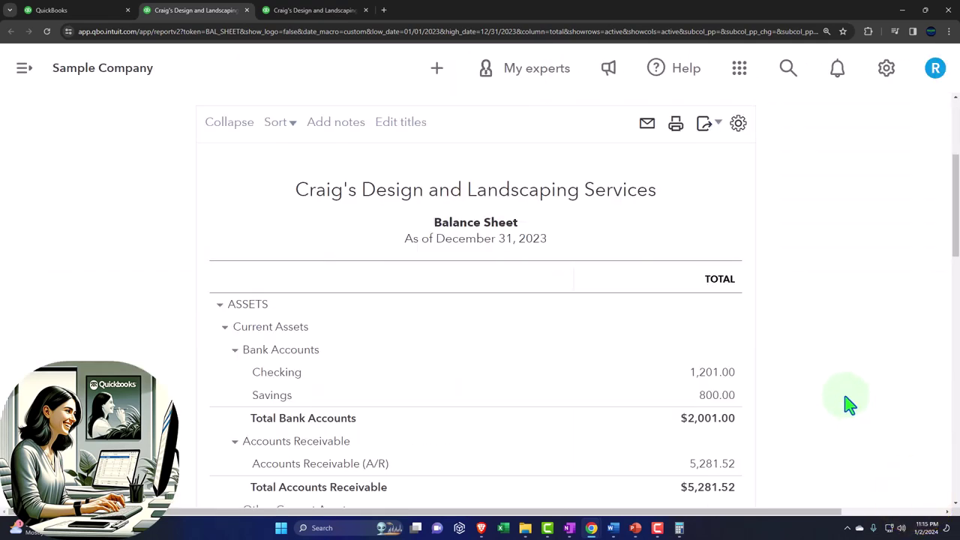
pyautogui.scroll(-1, 854, 405)
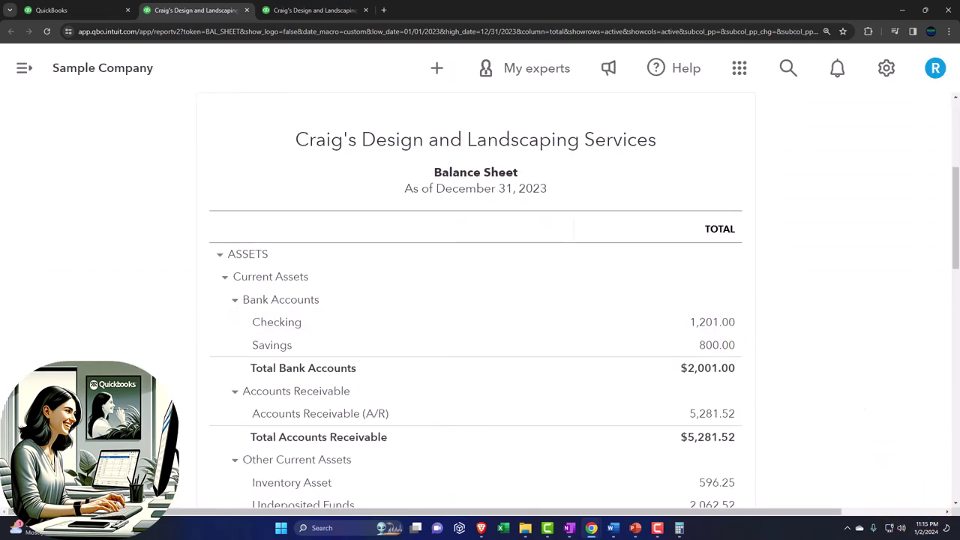
pyautogui.moveTo(959, 237); pyautogui.dragTo(836, 246)
pyautogui.hotkey('alt', 'F4')
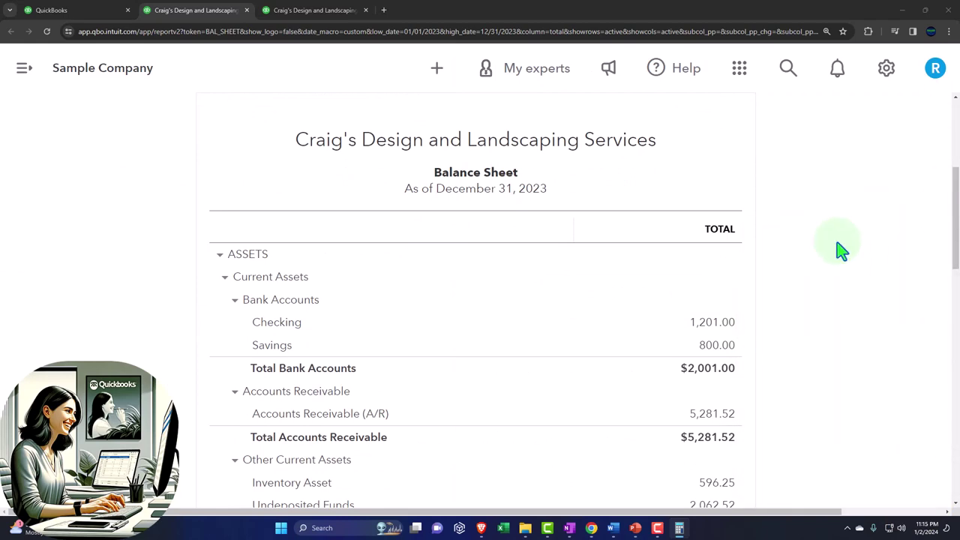
# Customize the Balance Sheet's number format with both Divide by 1000 and Without cents, and run the report.
pyautogui.scroll(4, 803, 275)
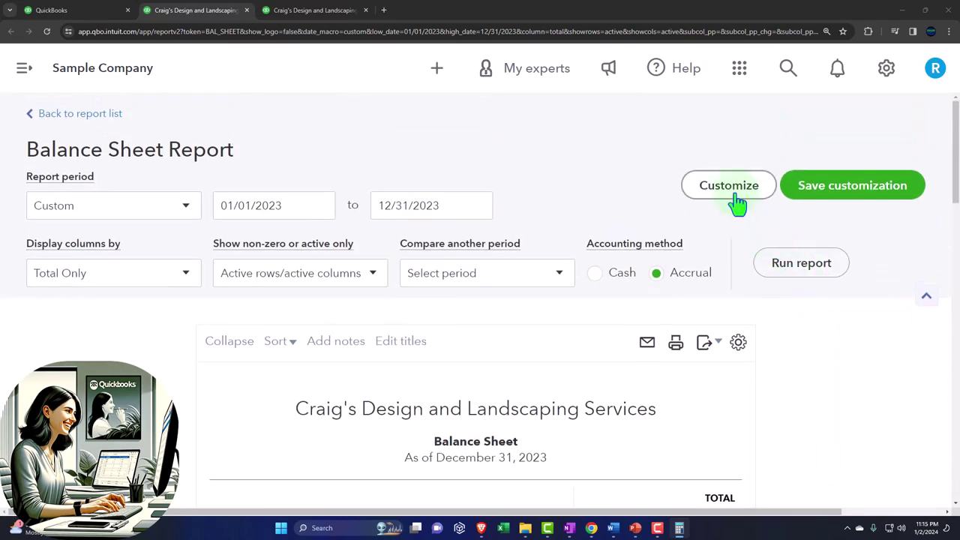
pyautogui.click(733, 195)
pyautogui.click(507, 292)
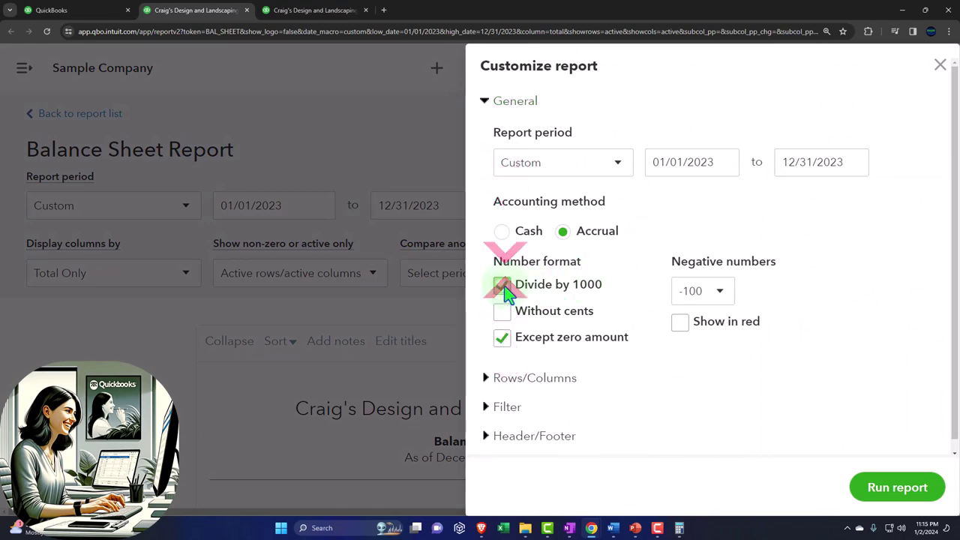
pyautogui.click(507, 318)
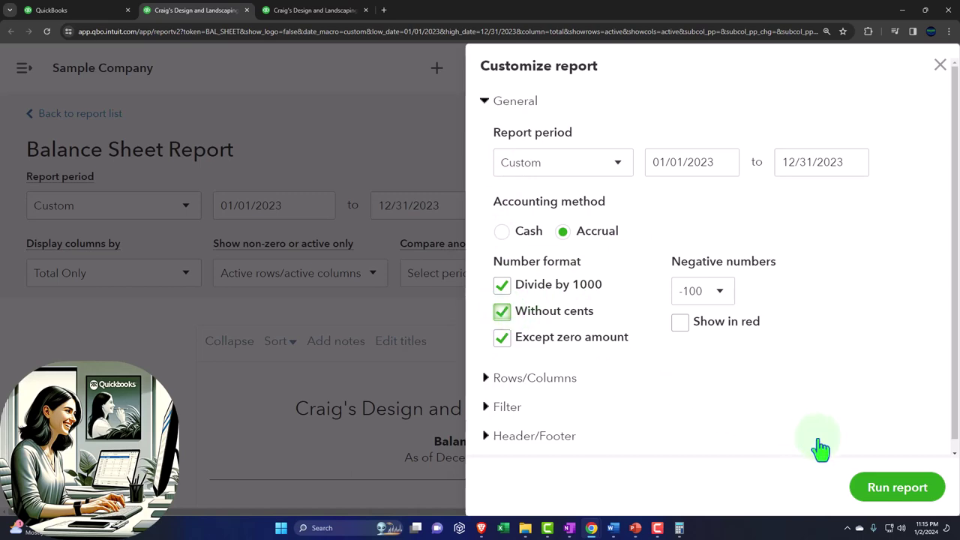
pyautogui.click(891, 489)
pyautogui.scroll(-3, 884, 492)
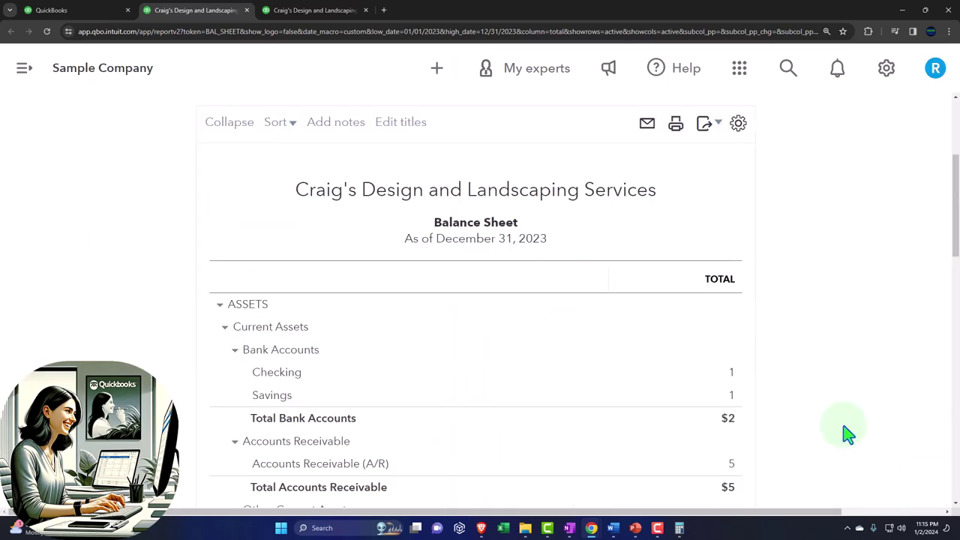
pyautogui.scroll(-1, 742, 397)
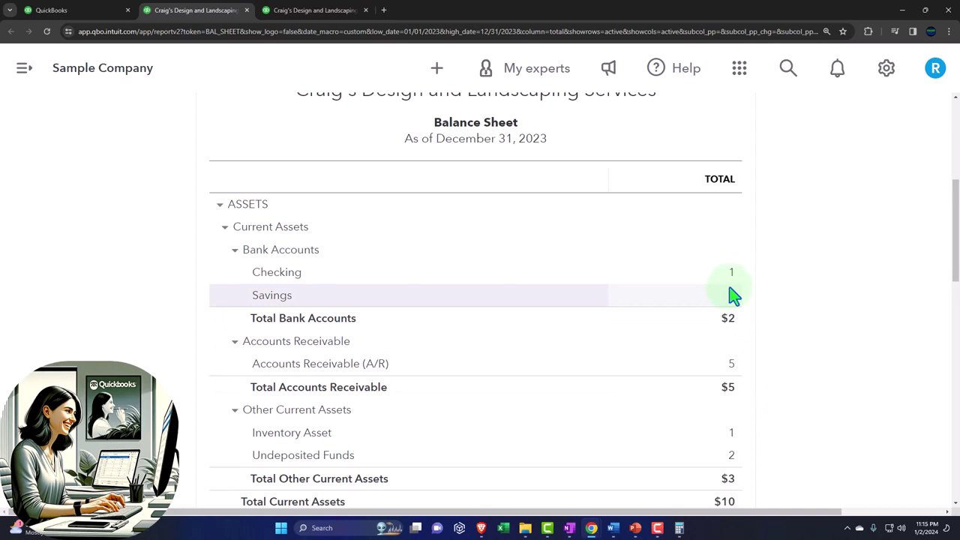
pyautogui.scroll(3, 733, 296)
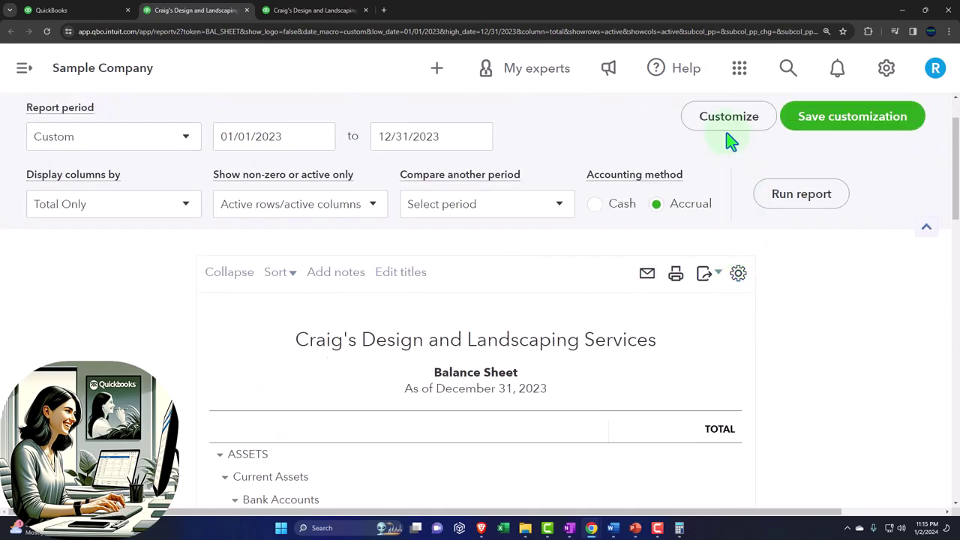
# Clear the Divide by 1000 and Without cents number formats and rerun the Balance Sheet.
pyautogui.click(726, 136)
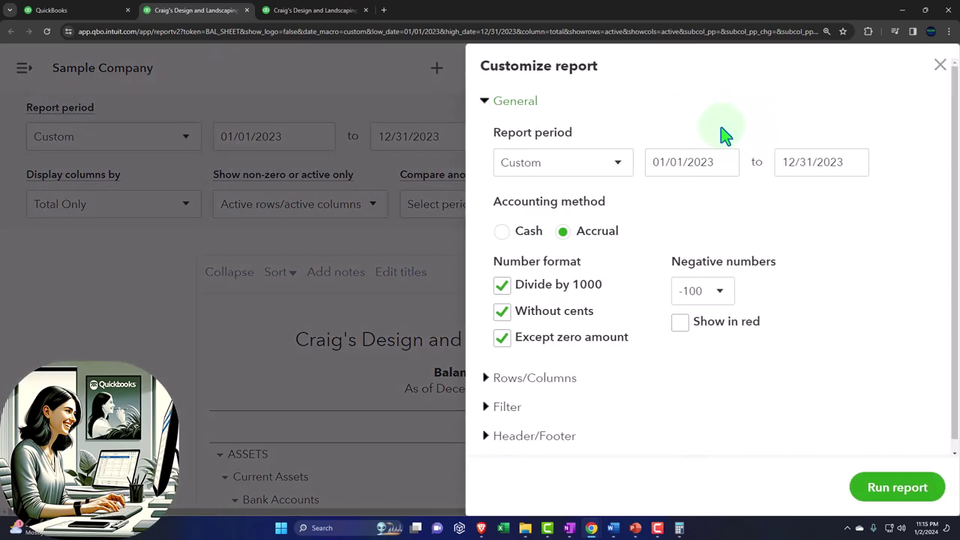
pyautogui.click(504, 289)
pyautogui.click(871, 489)
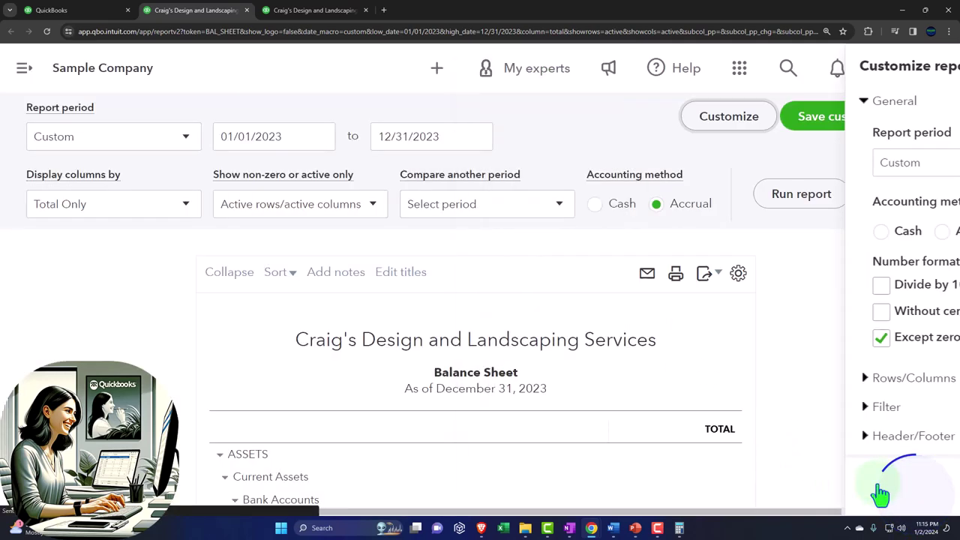
pyautogui.scroll(-2, 866, 476)
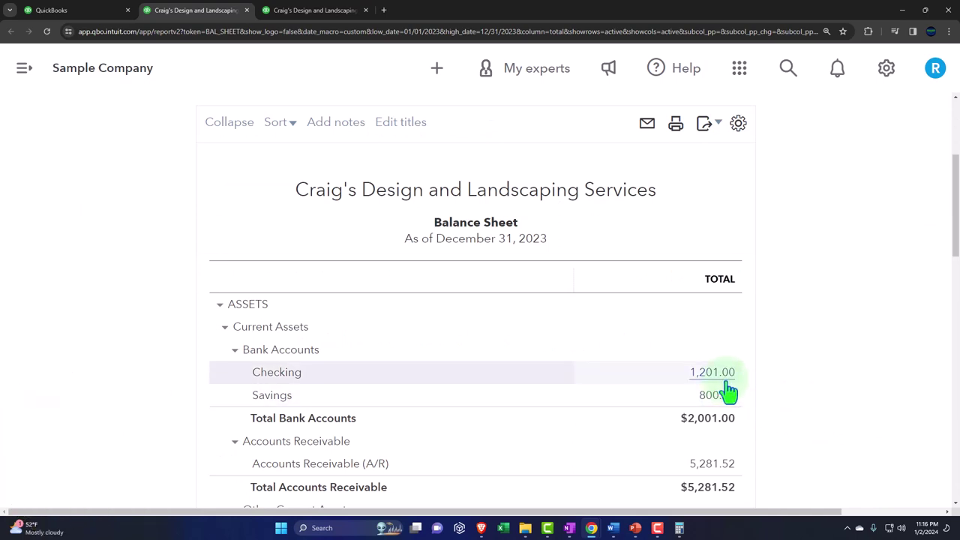
# Customize the Balance Sheet to show amounts Without cents only, run the report, and review the asset amounts.
pyautogui.scroll(3, 729, 390)
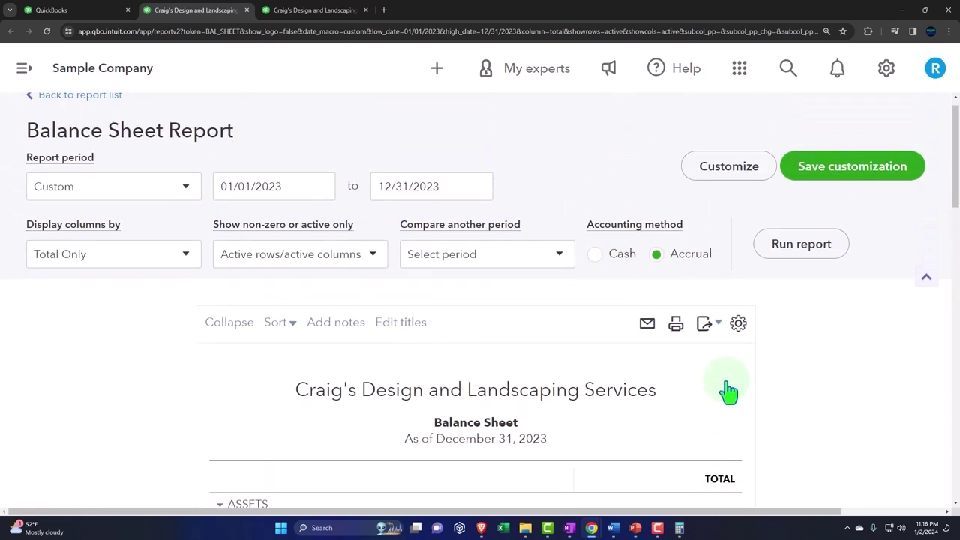
pyautogui.click(720, 184)
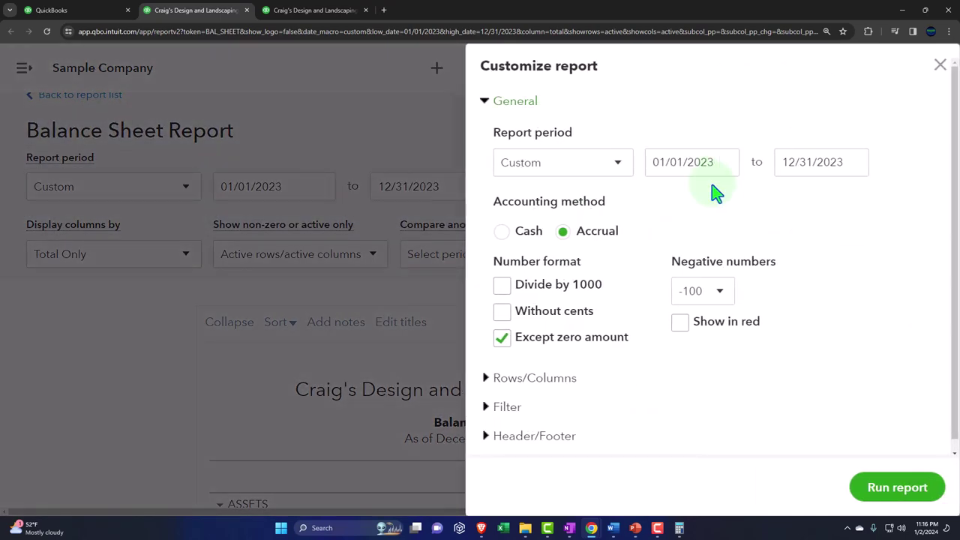
pyautogui.click(512, 320)
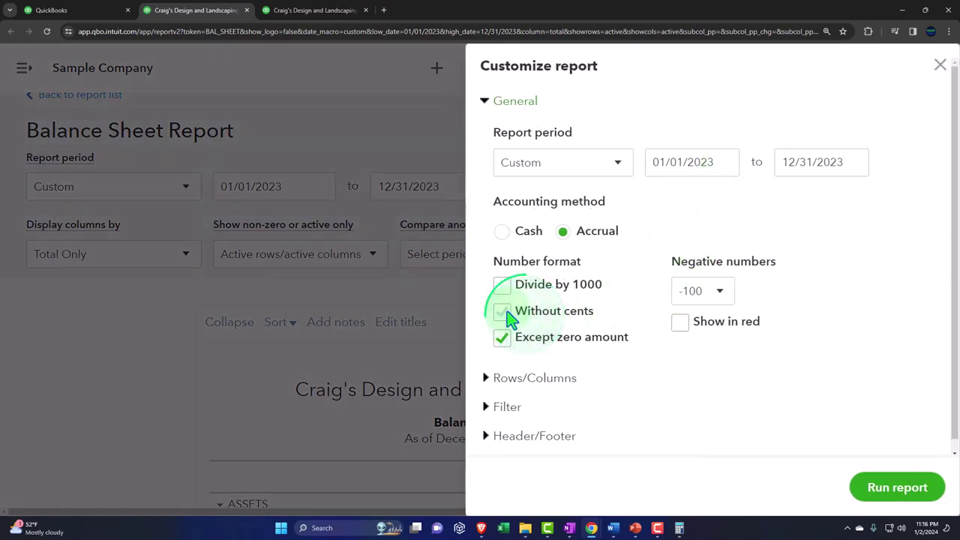
pyautogui.click(510, 318)
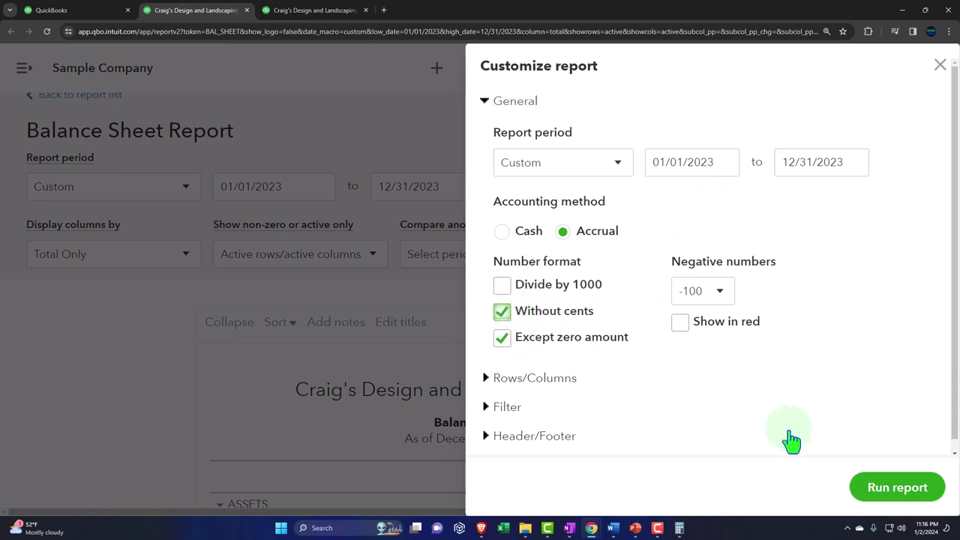
pyautogui.click(892, 489)
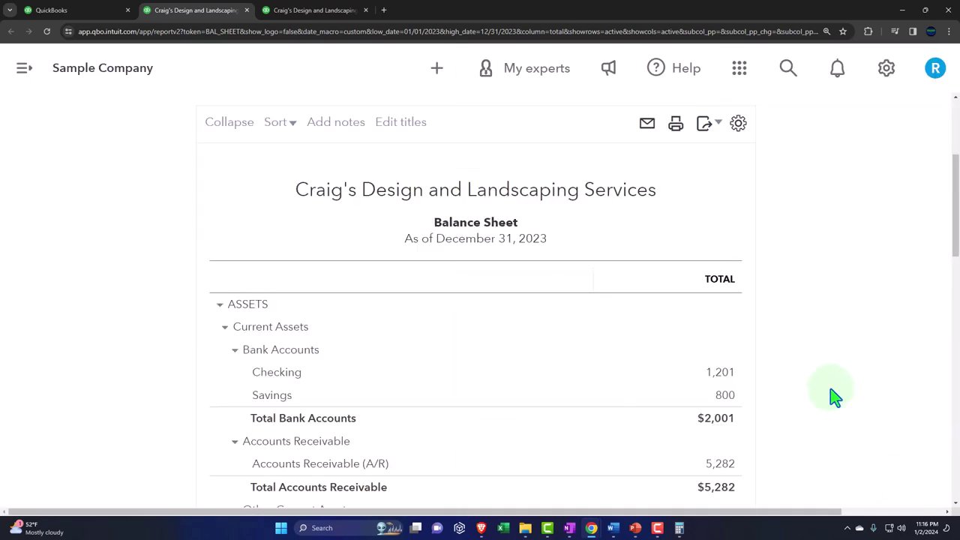
pyautogui.scroll(-1, 828, 393)
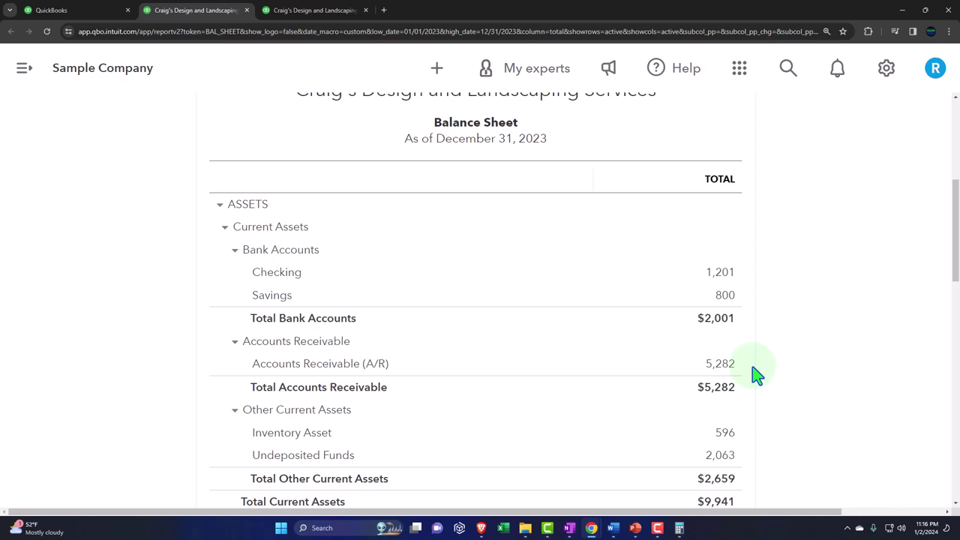
pyautogui.click(739, 301)
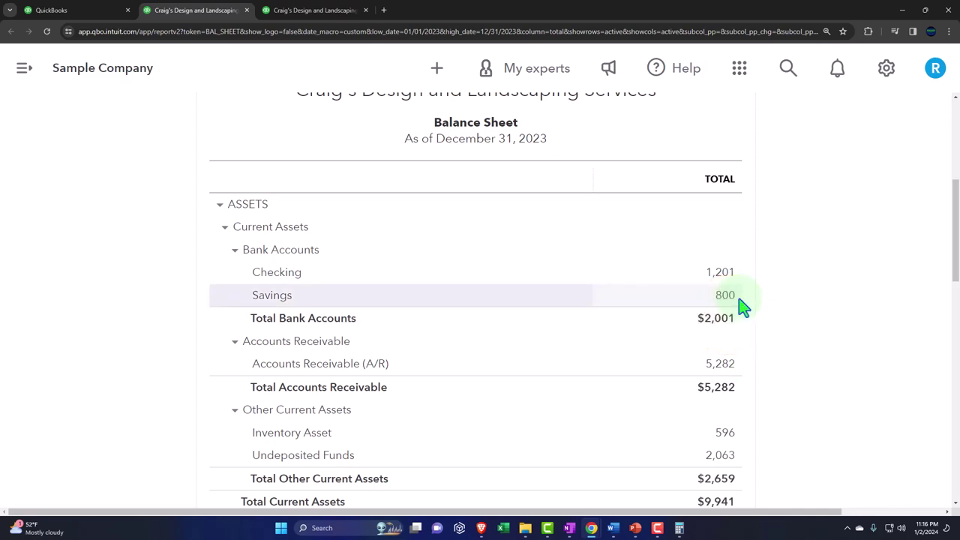
# Turn off the Without cents number format, rerun the Balance Sheet, and review its Fixed Assets section.
pyautogui.scroll(4, 740, 304)
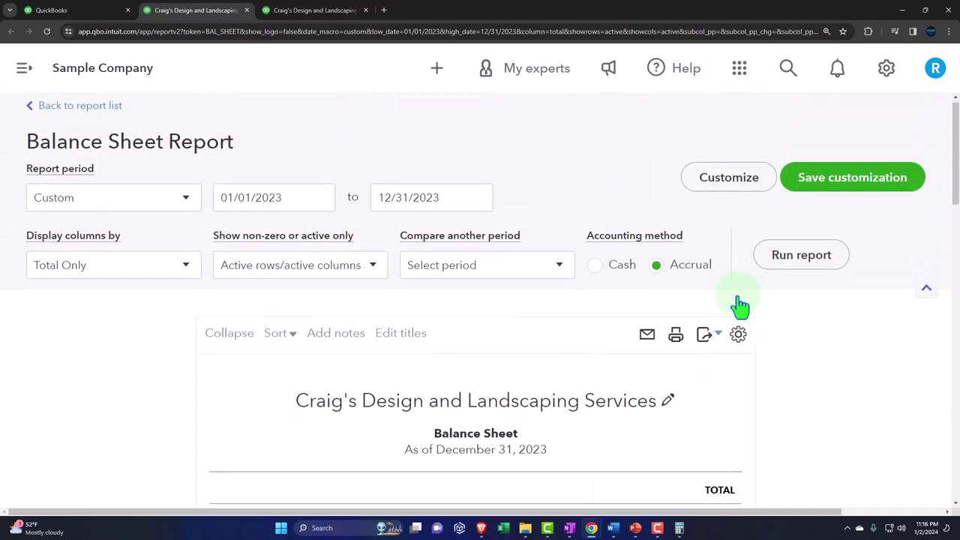
pyautogui.click(724, 195)
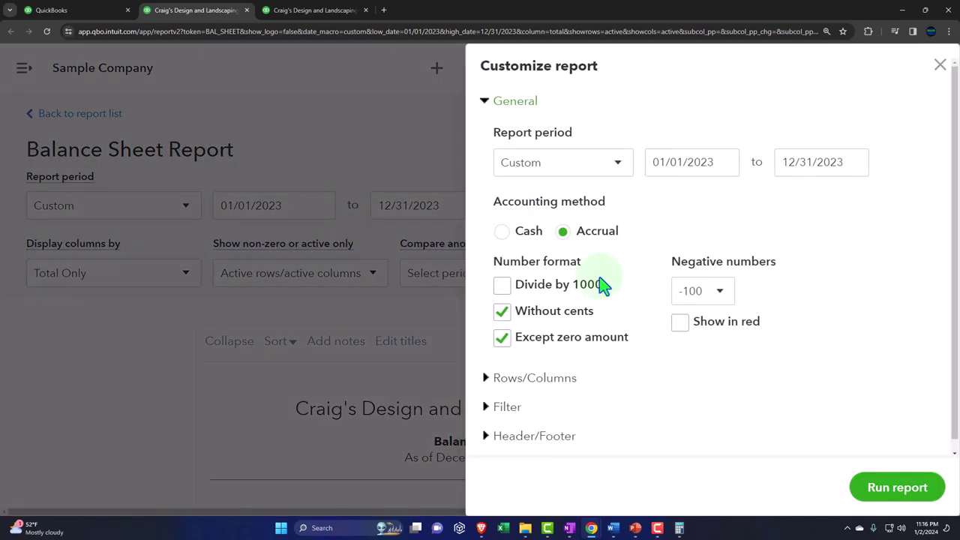
pyautogui.click(507, 314)
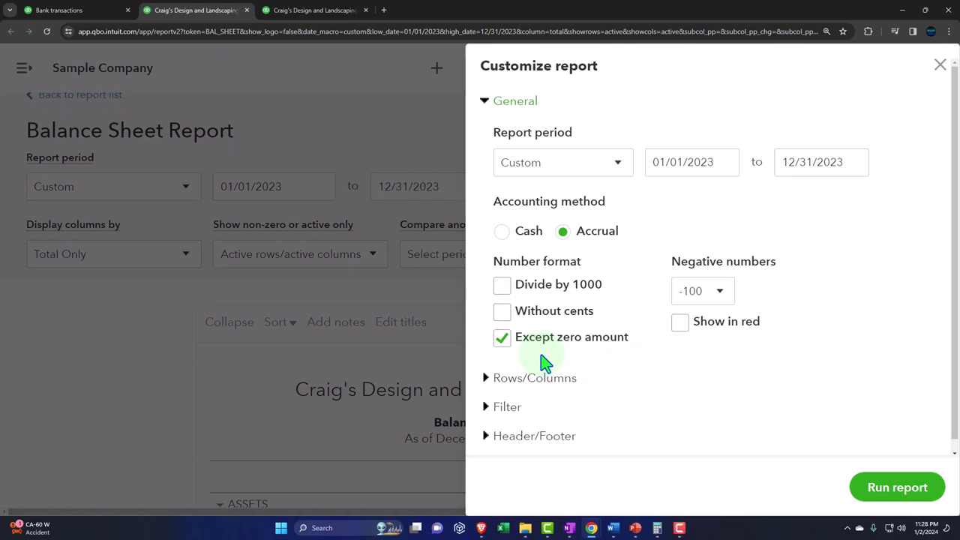
pyautogui.click(887, 491)
pyautogui.scroll(-3, 420, 405)
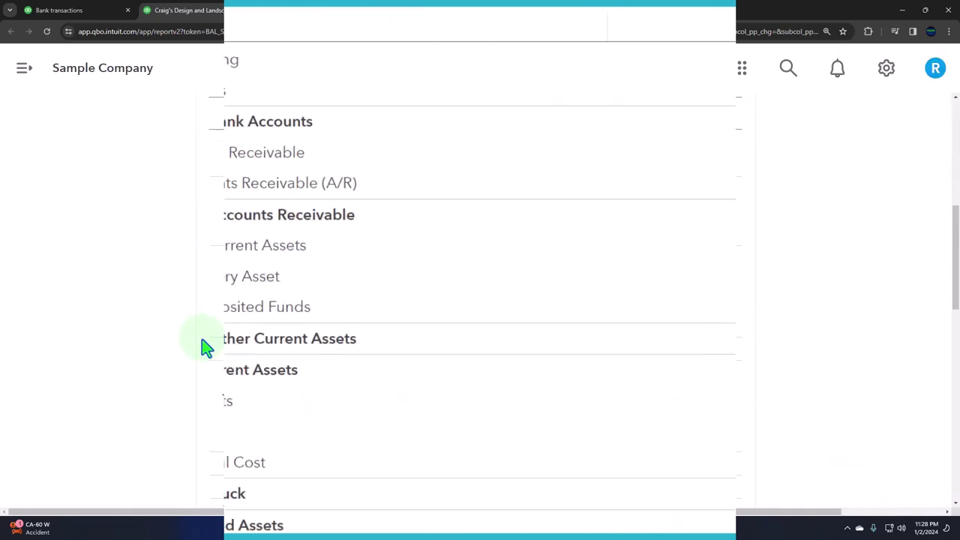
pyautogui.scroll(-2, 103, 337)
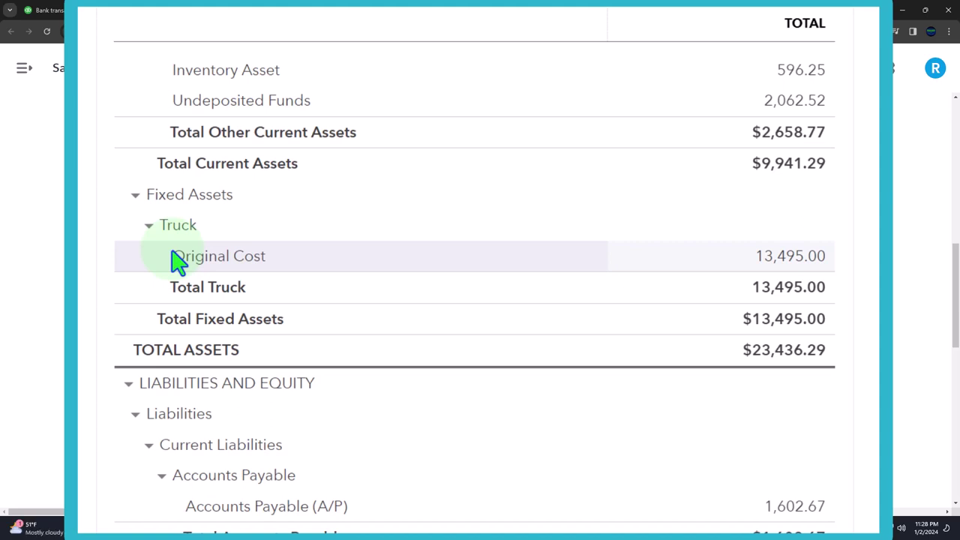
# Switch to the QuickBooks home tab, open the chart of accounts with the navigation menu collapsed, and locate the Truck fixed asset accounts.
pyautogui.click(75, 12)
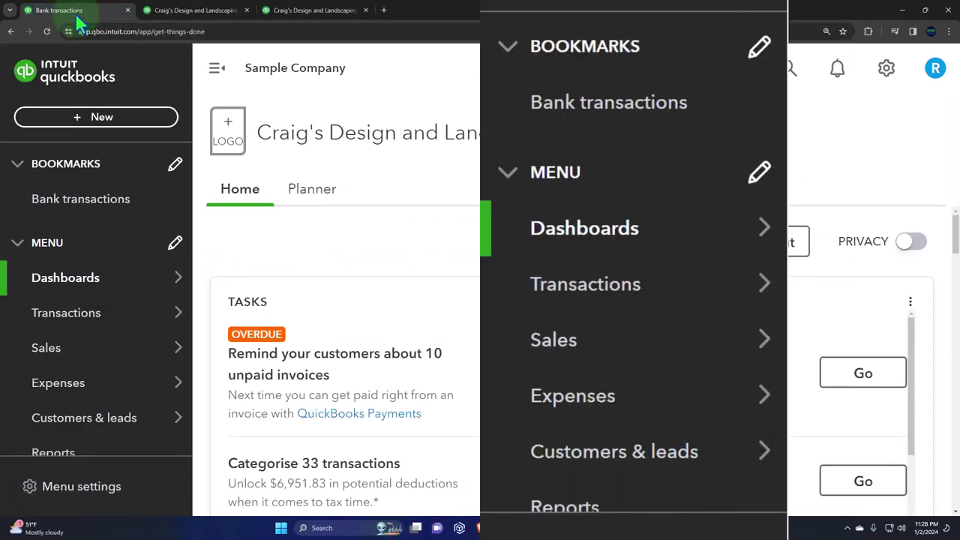
pyautogui.click(89, 321)
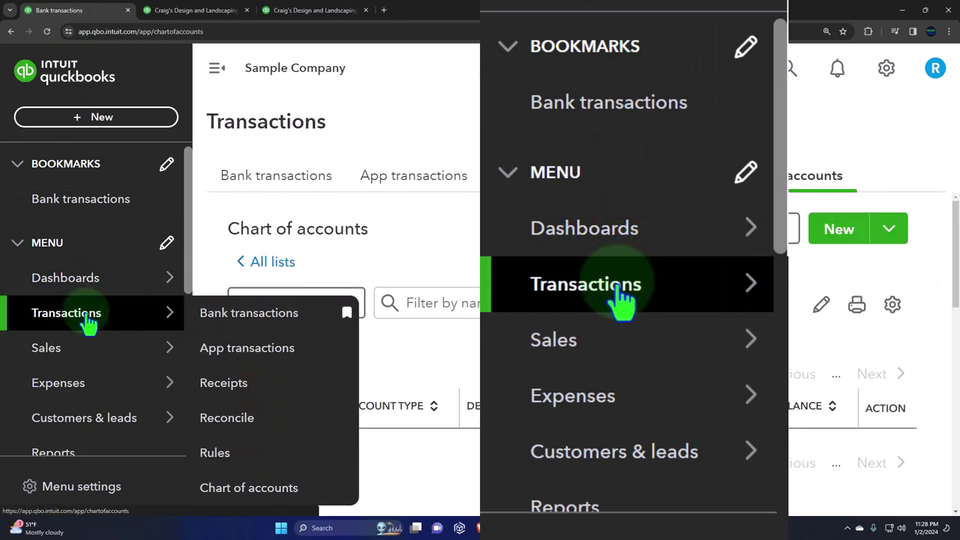
pyautogui.click(773, 179)
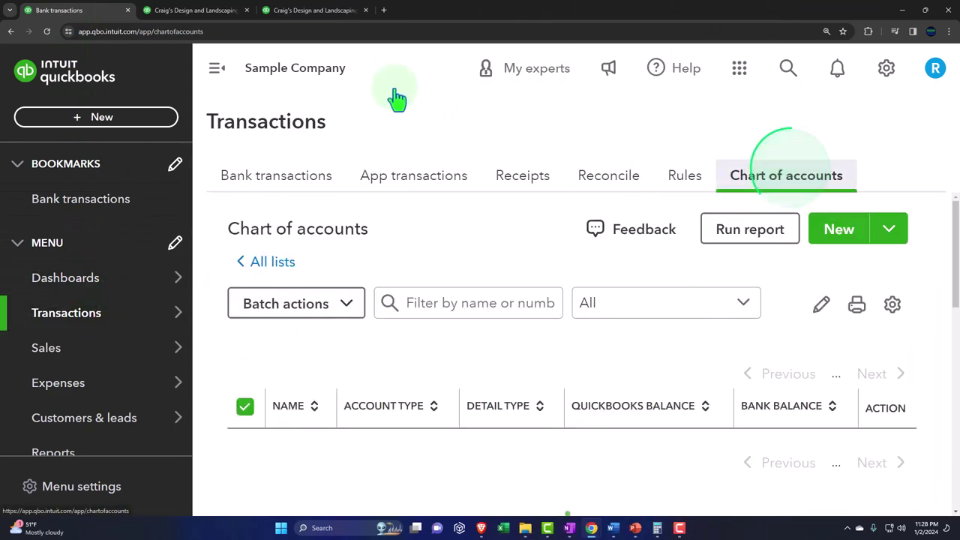
pyautogui.click(217, 68)
pyautogui.scroll(-3, 253, 296)
pyautogui.scroll(-5, 255, 297)
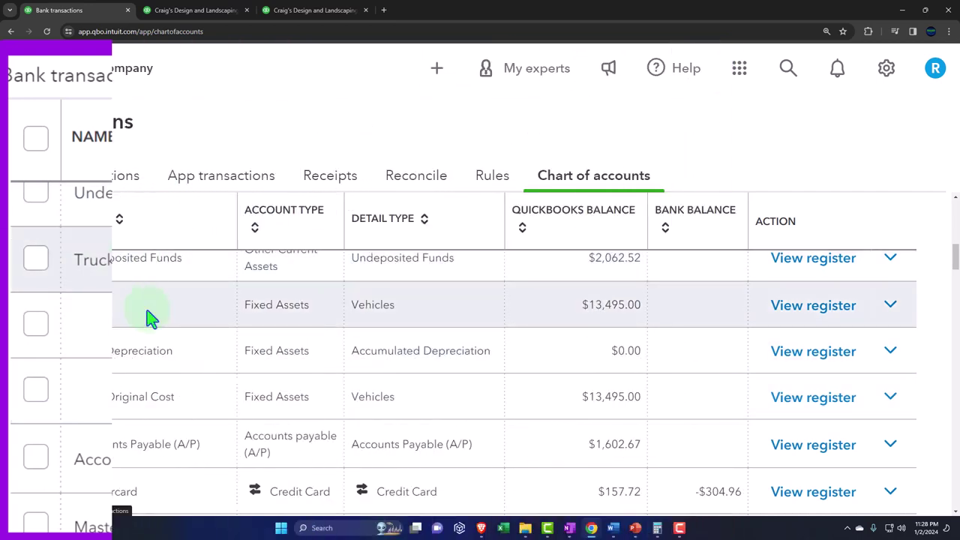
# Switch back to the Balance Sheet report and review its Fixed Assets and Liabilities sections.
pyautogui.click(189, 13)
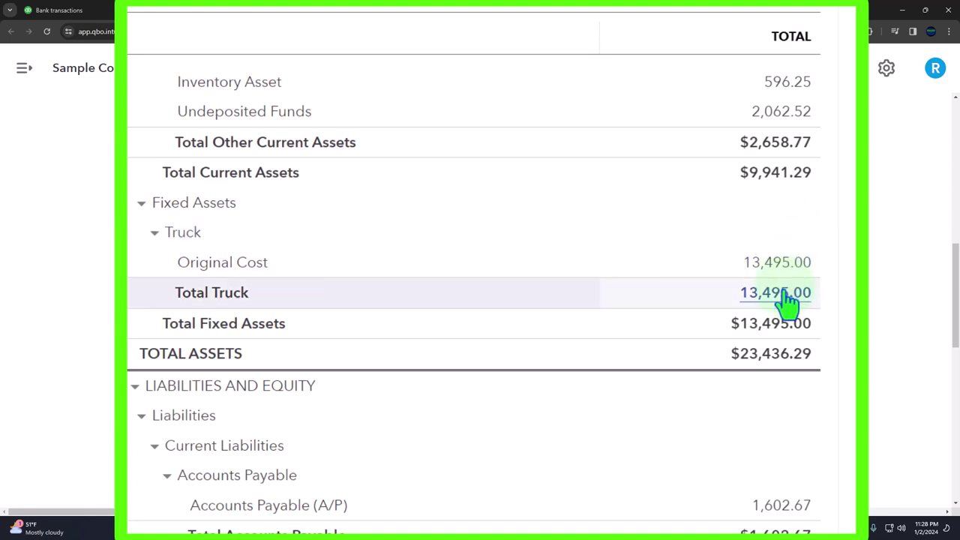
pyautogui.scroll(-8, 783, 297)
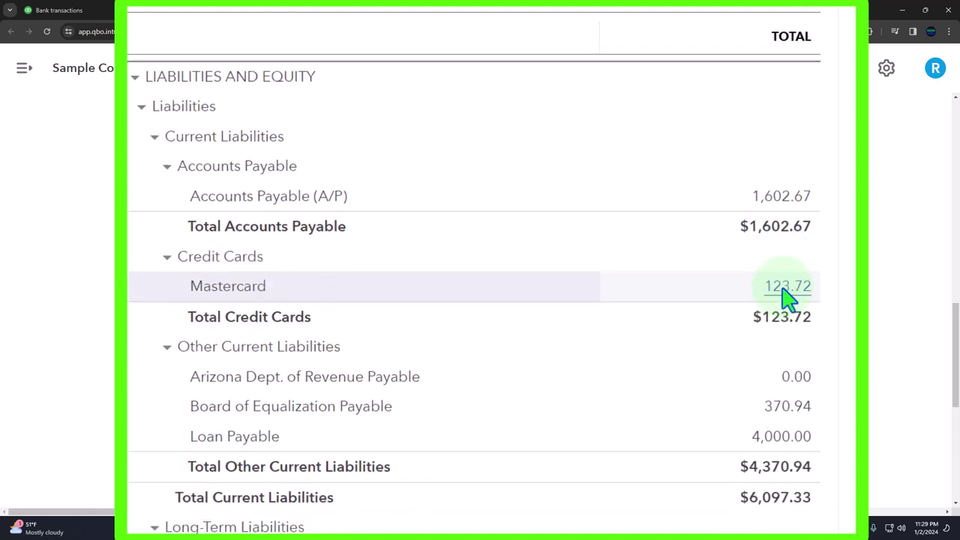
pyautogui.scroll(-2, 783, 297)
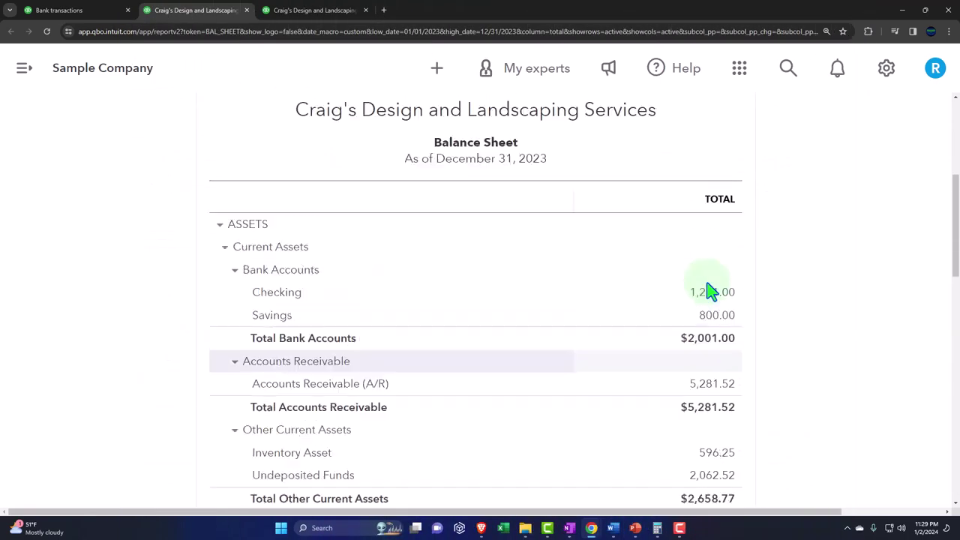
# Clear the Except zero amount number format, rerun the Balance Sheet, and review its asset, liability and equity rows.
pyautogui.scroll(5, 708, 291)
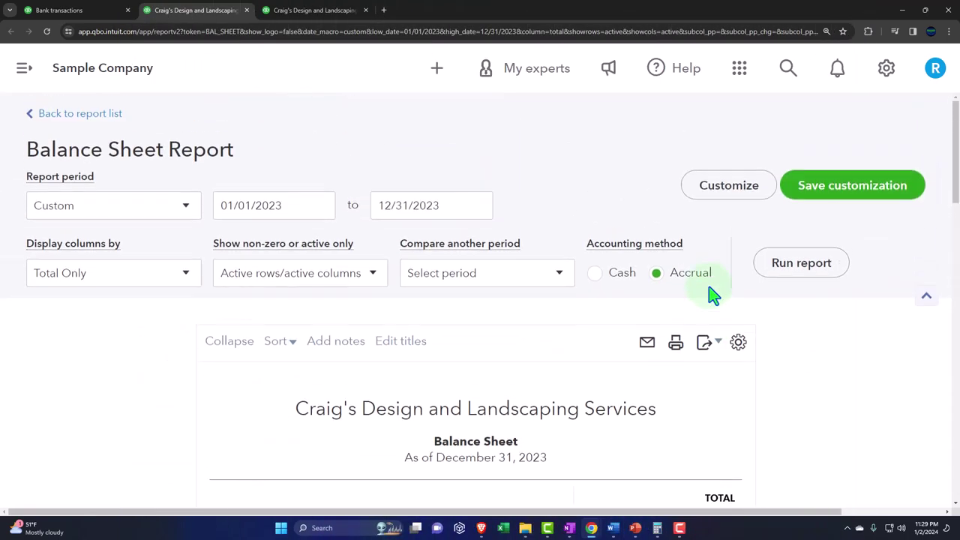
pyautogui.click(729, 185)
pyautogui.click(502, 337)
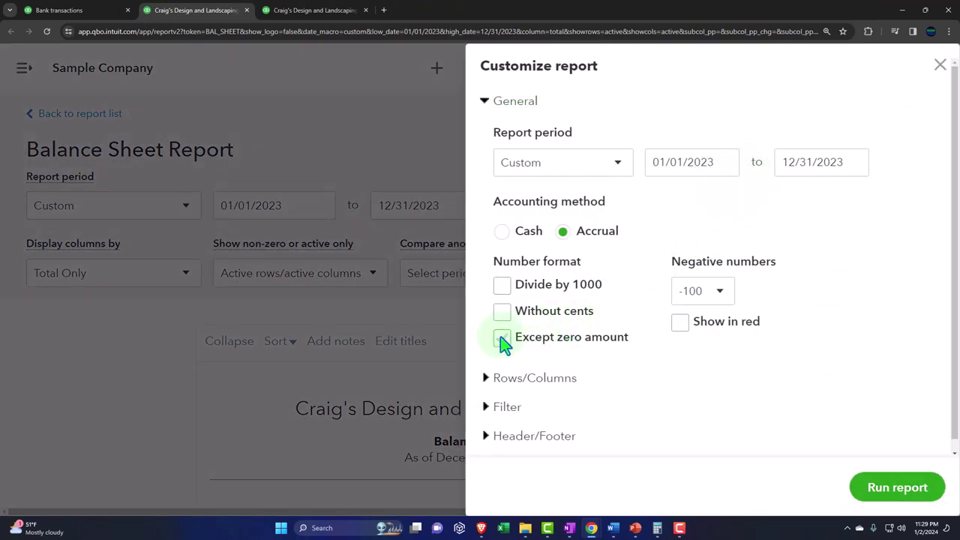
pyautogui.click(897, 489)
pyautogui.scroll(-5, 502, 336)
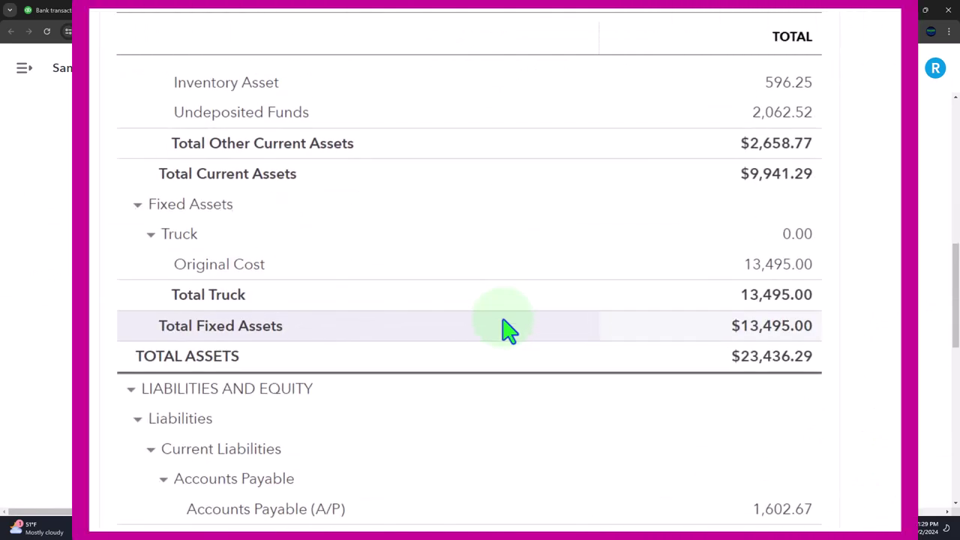
pyautogui.scroll(-2, 501, 330)
pyautogui.scroll(1, 501, 330)
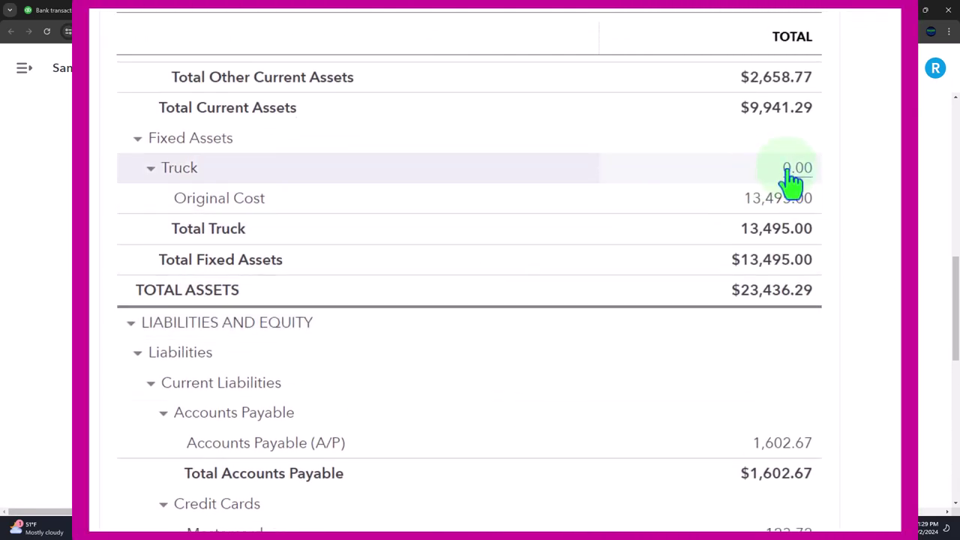
pyautogui.scroll(-7, 795, 210)
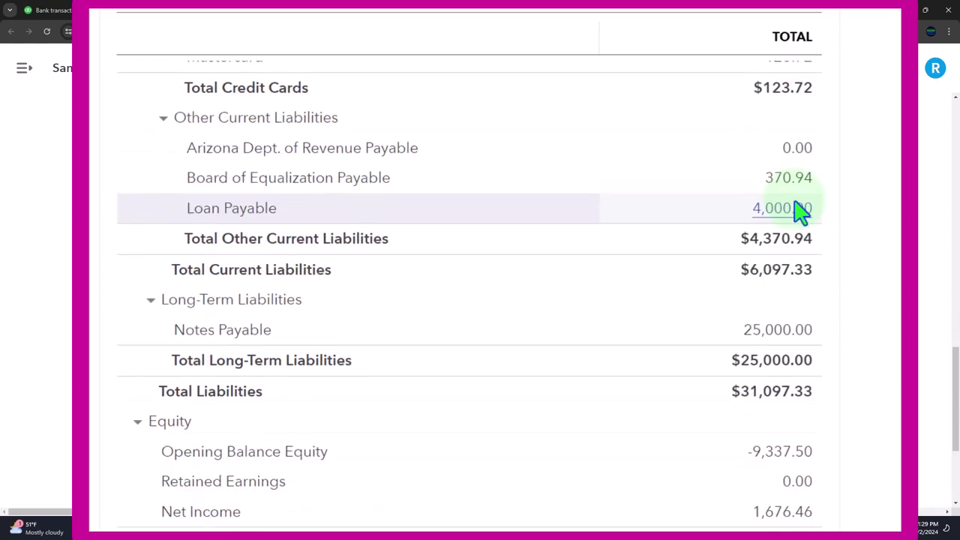
pyautogui.scroll(-2, 801, 211)
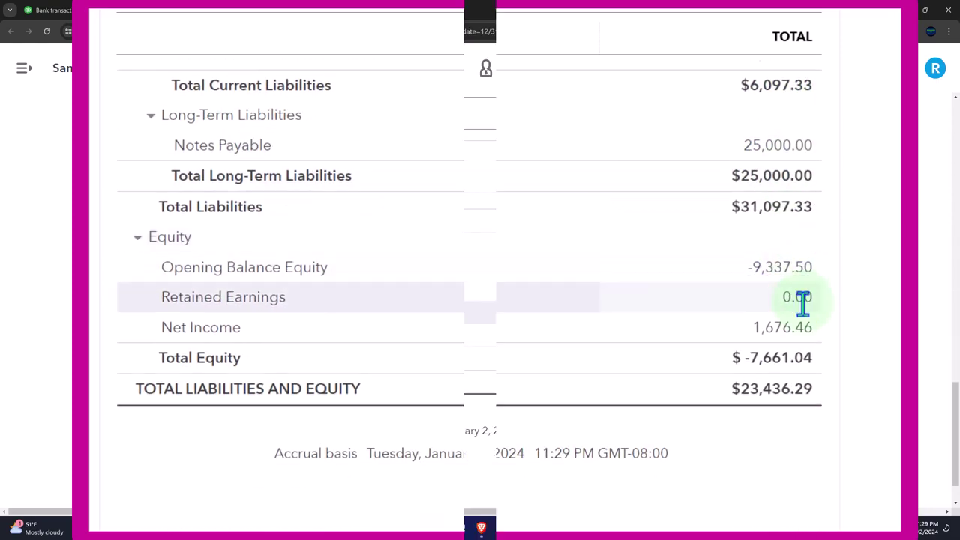
# Examine the Balance Sheet's Show rows and Show columns options without changing them.
pyautogui.scroll(15, 802, 302)
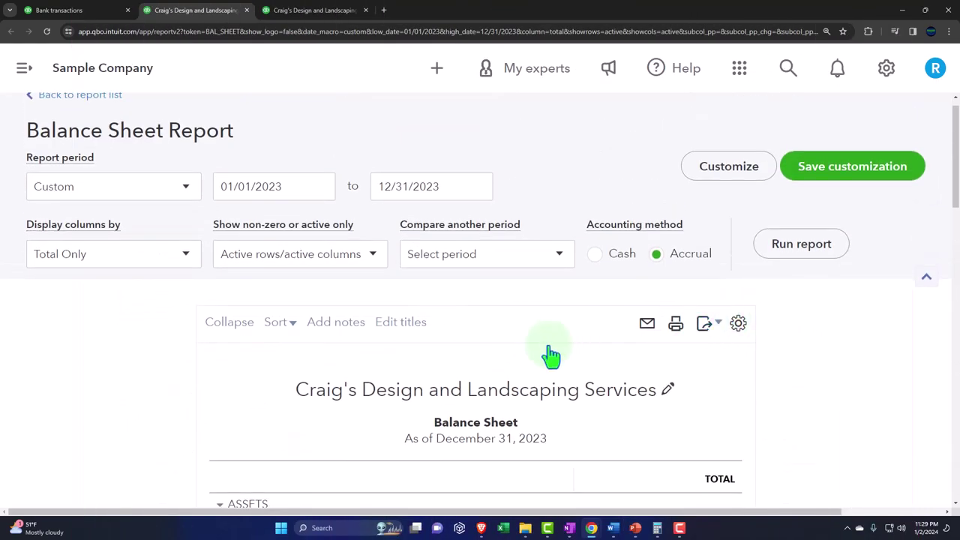
pyautogui.click(373, 255)
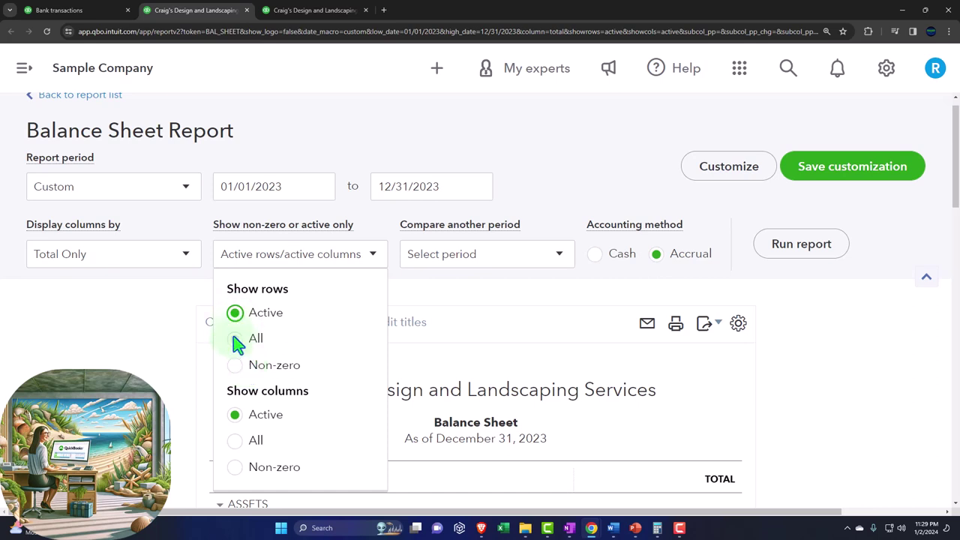
pyautogui.click(788, 353)
pyautogui.scroll(-3, 795, 315)
pyautogui.scroll(3, 799, 303)
# Open the Balance Sheet customization and select the Except zero amount number format.
pyautogui.click(731, 186)
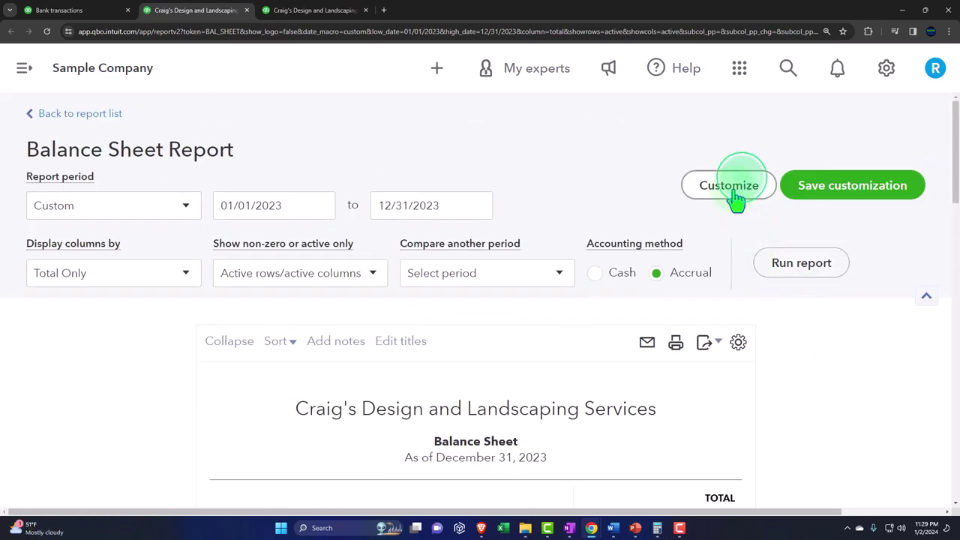
pyautogui.click(380, 374)
pyautogui.scroll(-1, 491, 278)
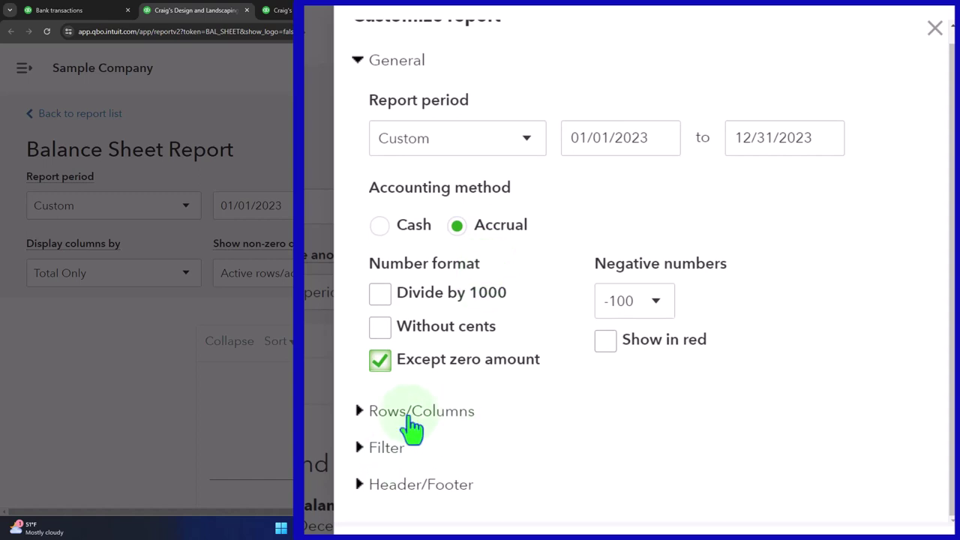
# Examine the Rows/Columns and Filter options of the report customization and close it without running the report.
pyautogui.click(360, 69)
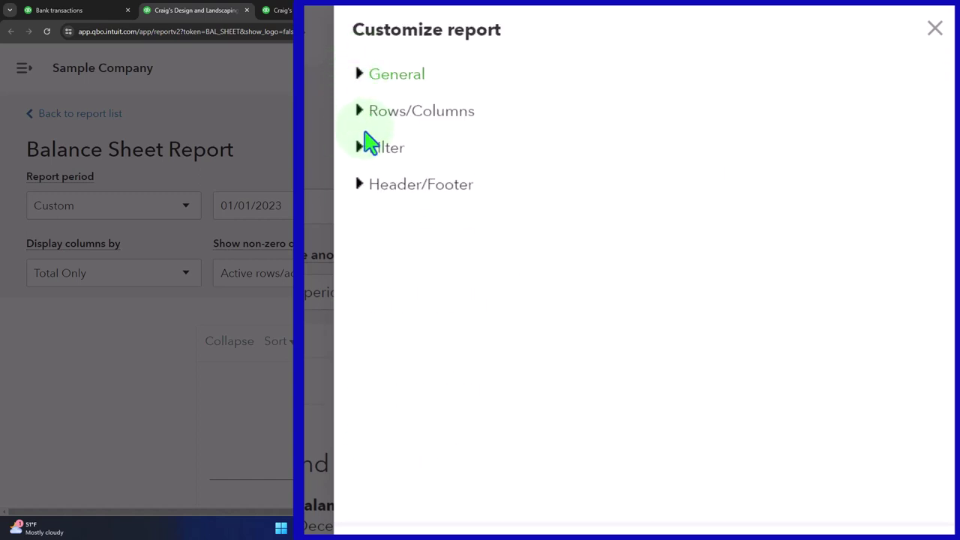
pyautogui.click(362, 122)
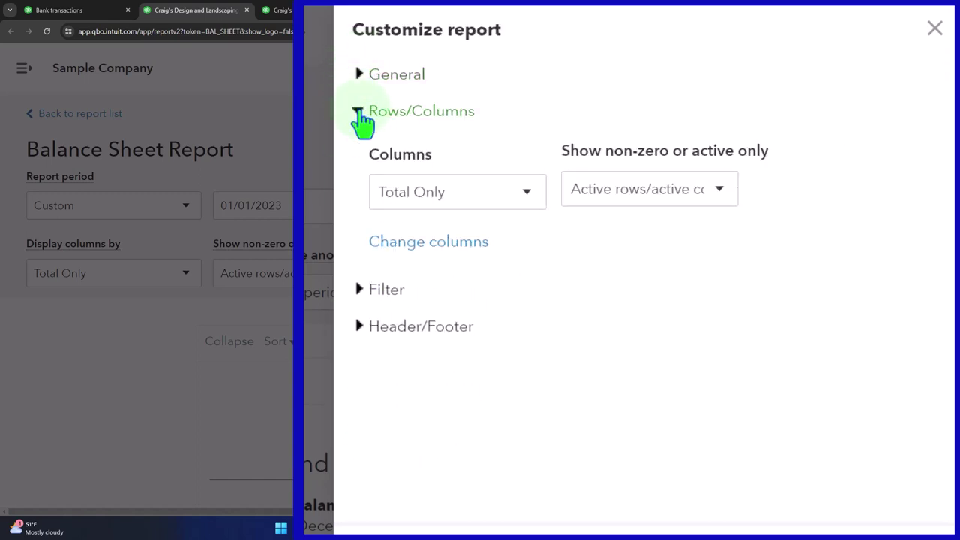
pyautogui.click(525, 203)
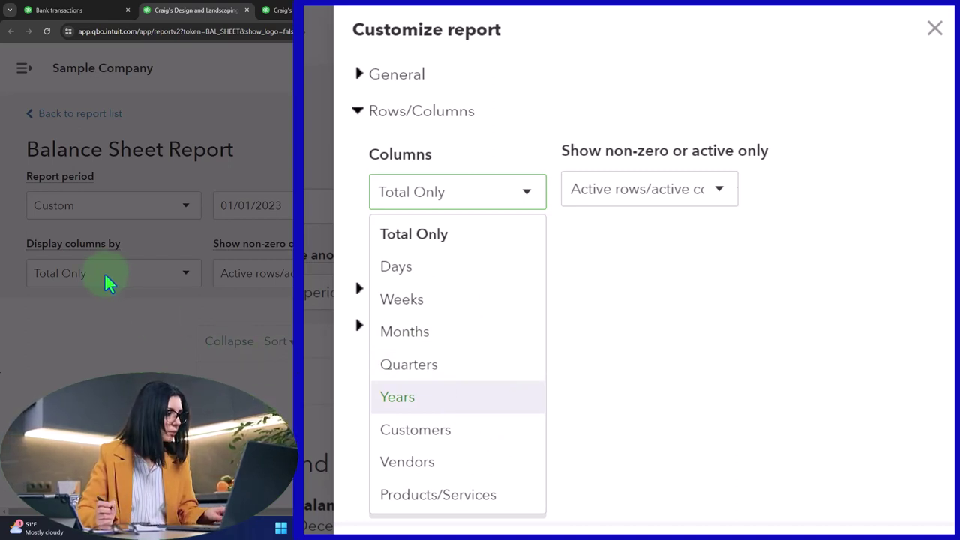
pyautogui.click(720, 197)
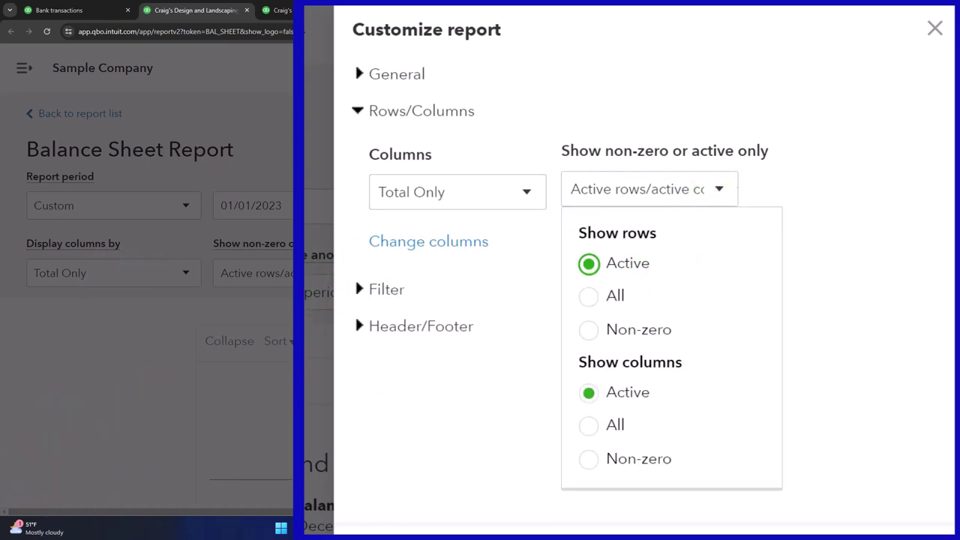
pyautogui.click(460, 407)
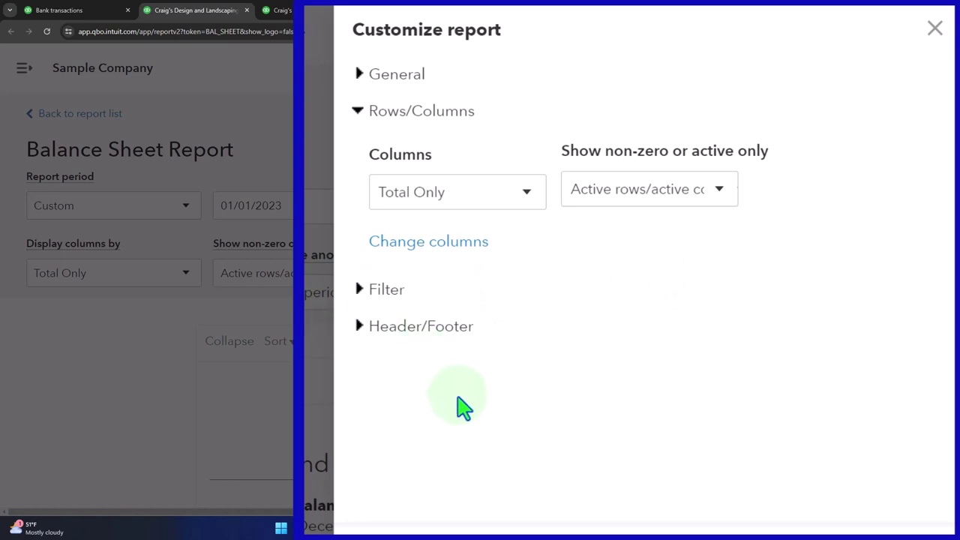
pyautogui.click(359, 114)
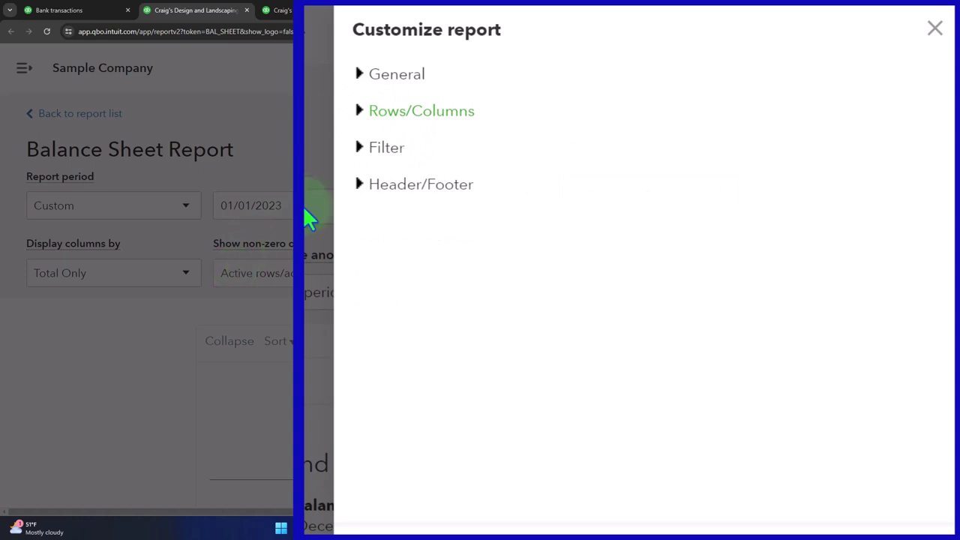
pyautogui.click(359, 150)
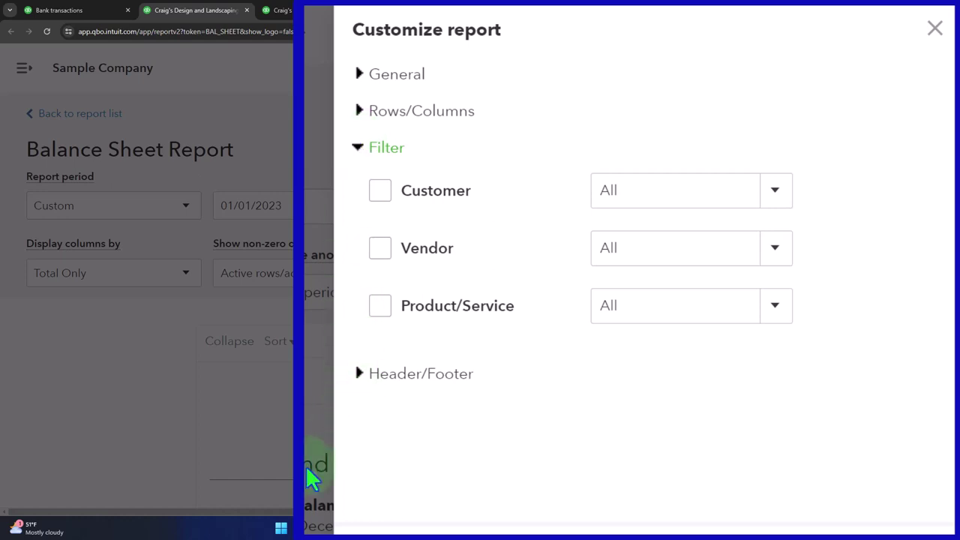
pyautogui.click(935, 30)
# Open the Transaction Report behind the Checking balance on the Balance Sheet and dismiss the modern view introduction.
pyautogui.scroll(-2, 270, 359)
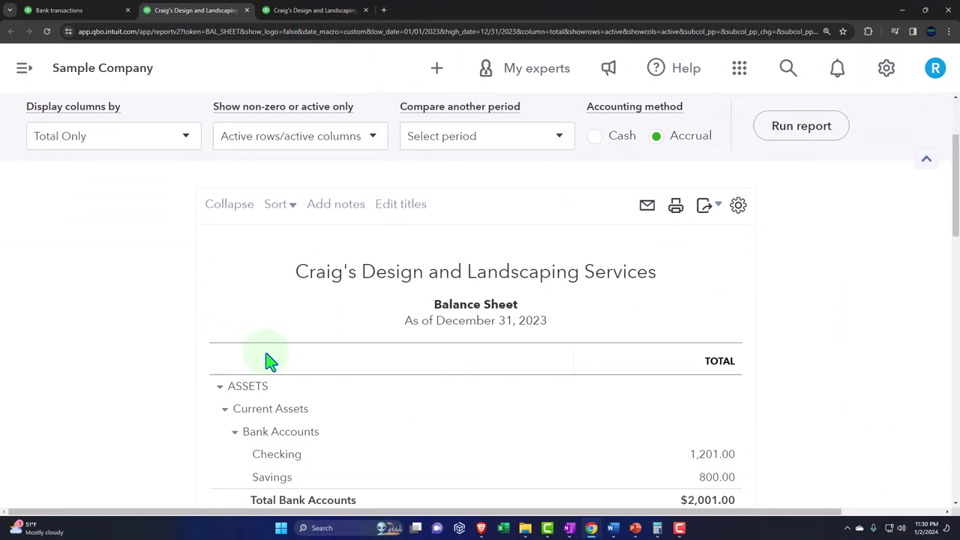
pyautogui.scroll(-2, 270, 360)
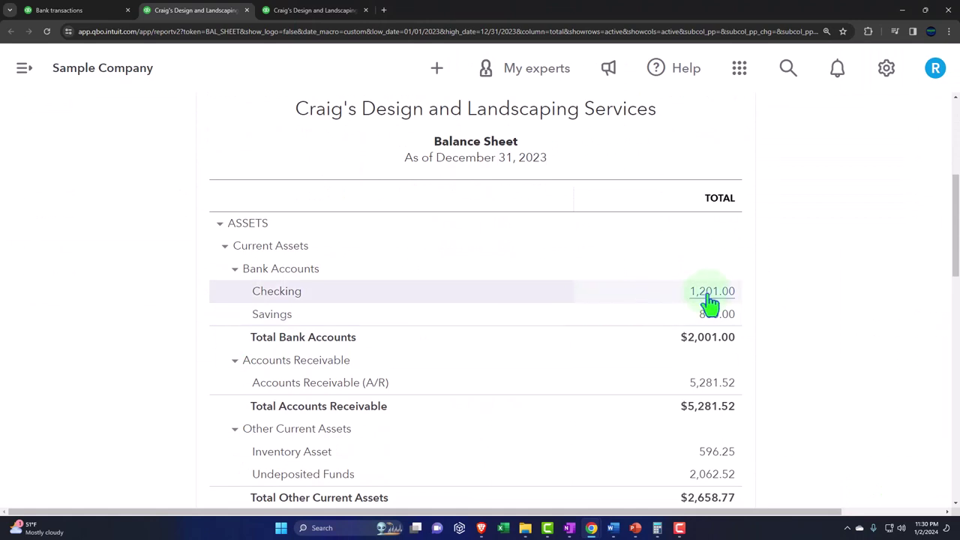
pyautogui.click(707, 297)
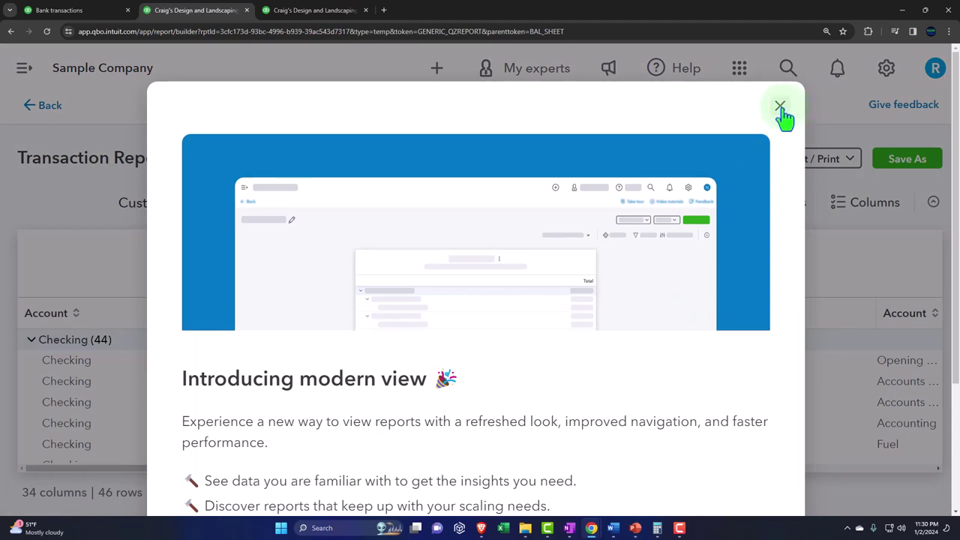
pyautogui.click(780, 107)
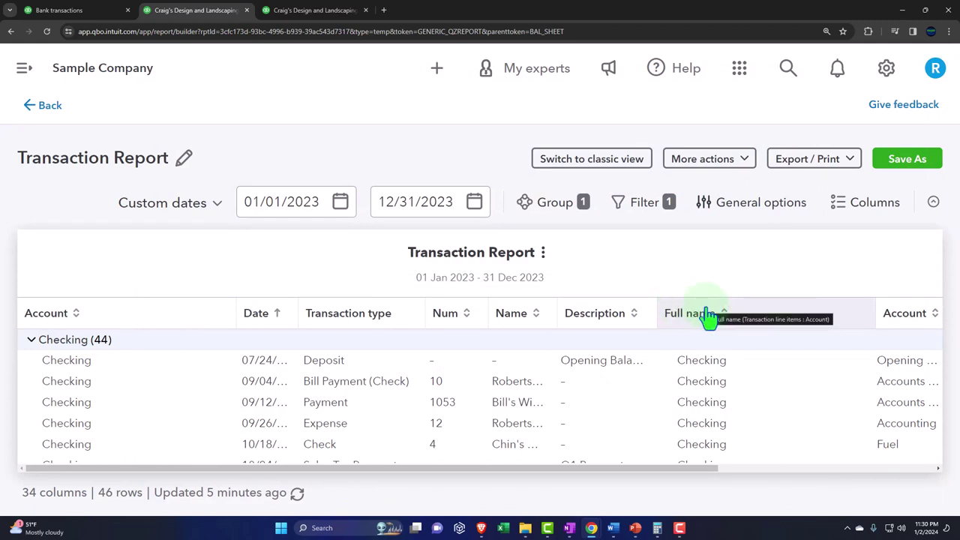
# Add a filter to the Checking Transaction Report where Transaction type equals Deposit.
pyautogui.click(636, 217)
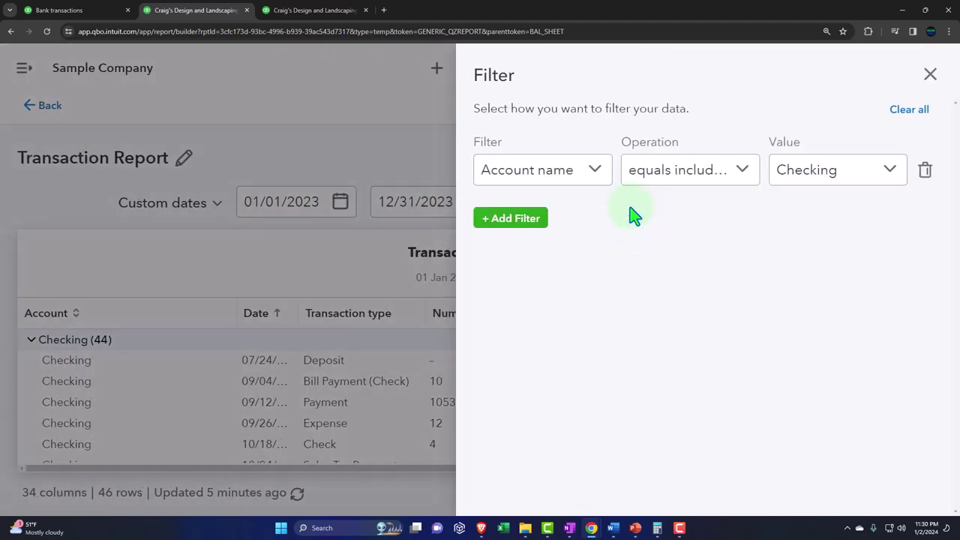
pyautogui.click(597, 172)
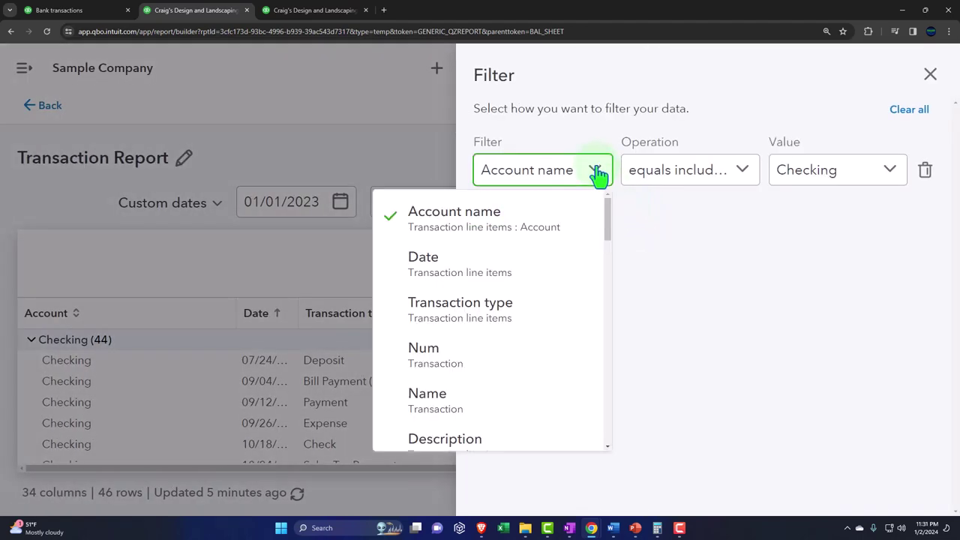
pyautogui.click(598, 176)
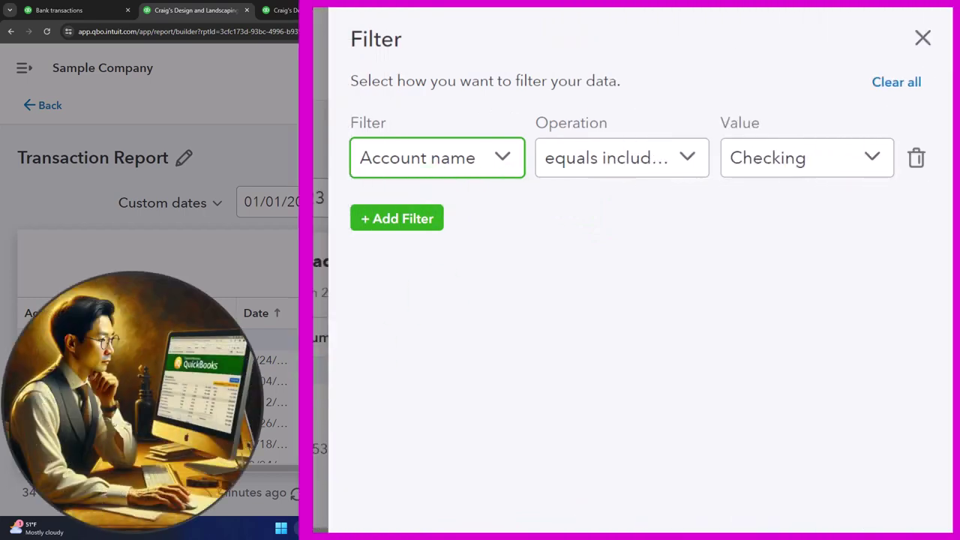
pyautogui.click(383, 219)
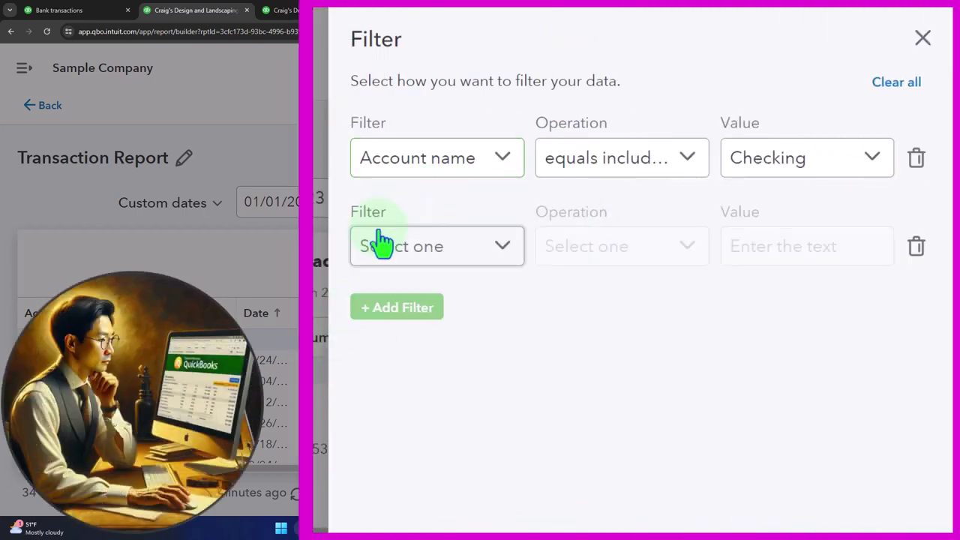
pyautogui.click(484, 262)
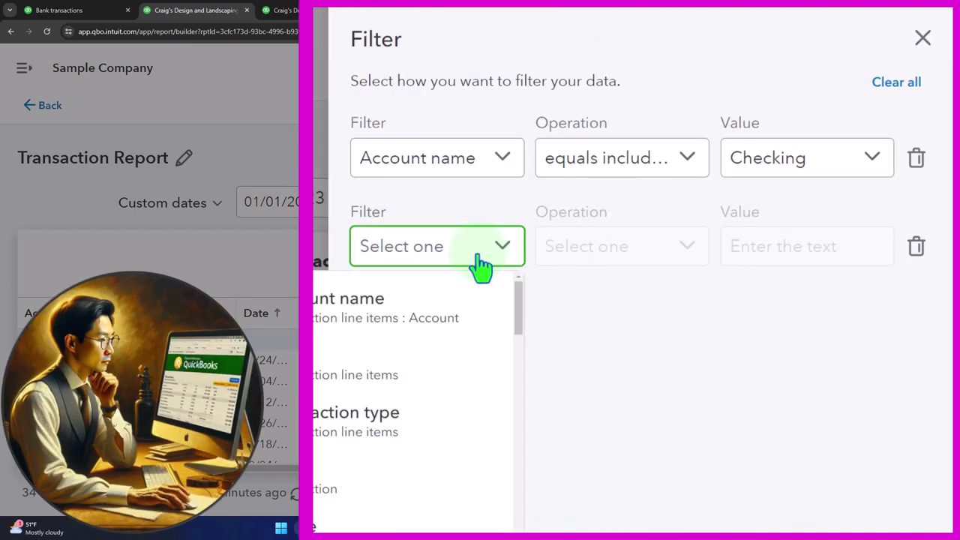
pyautogui.click(367, 422)
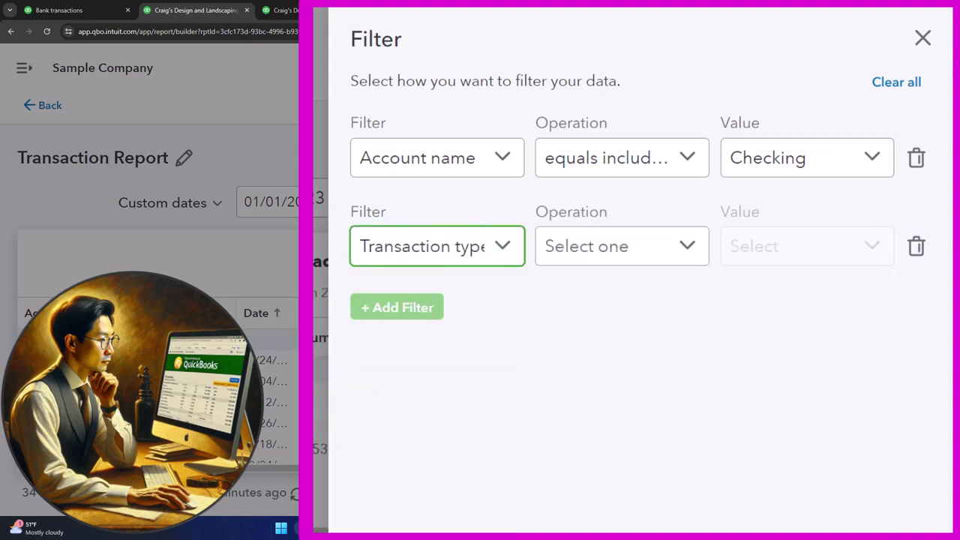
pyautogui.click(677, 255)
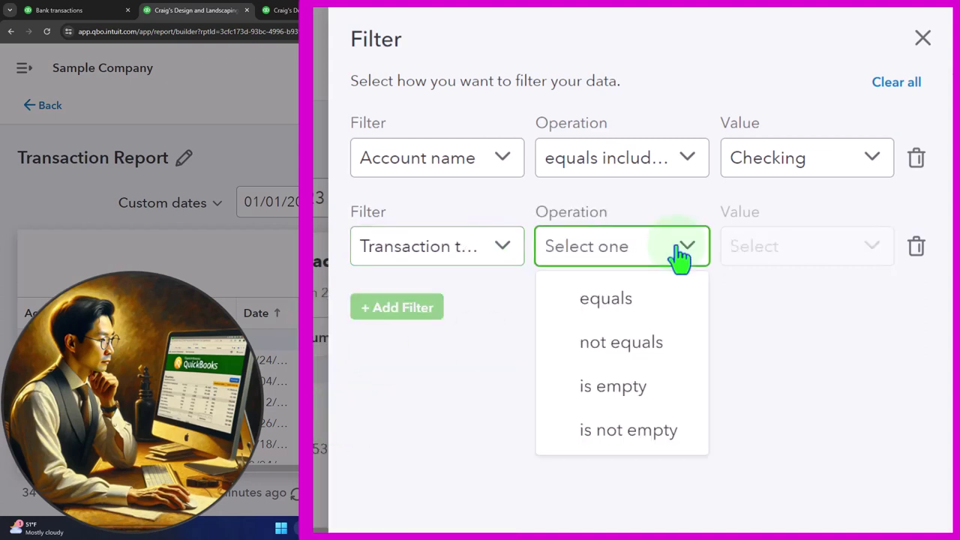
pyautogui.click(650, 300)
pyautogui.click(810, 255)
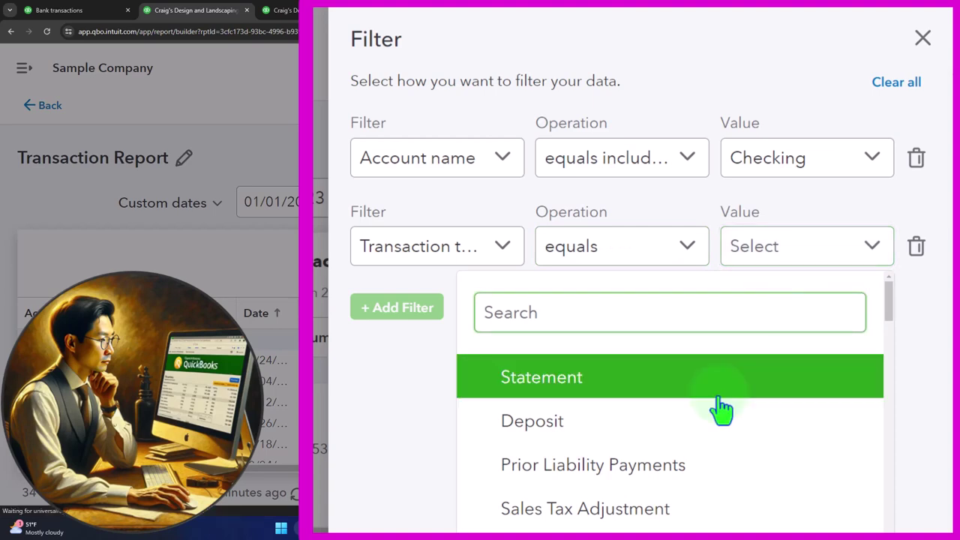
pyautogui.click(658, 439)
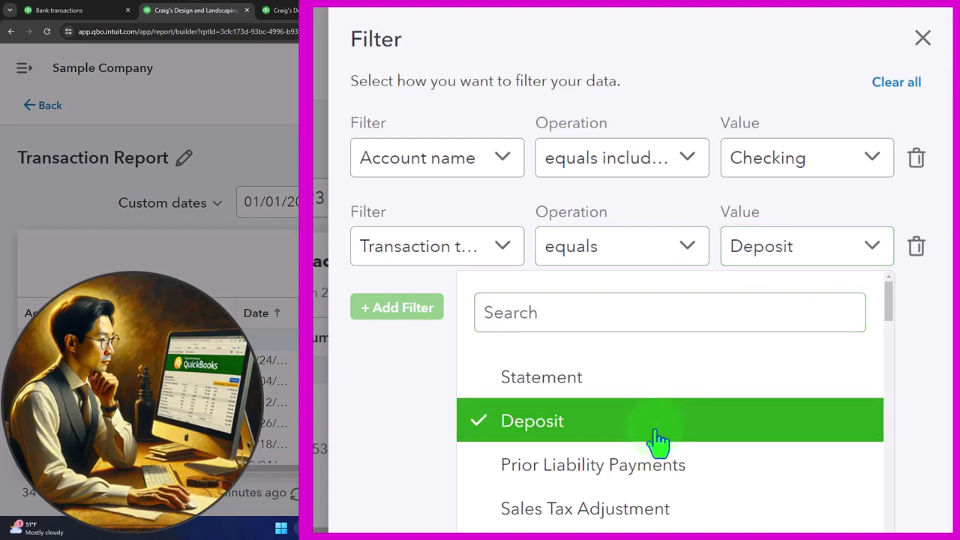
pyautogui.click(420, 407)
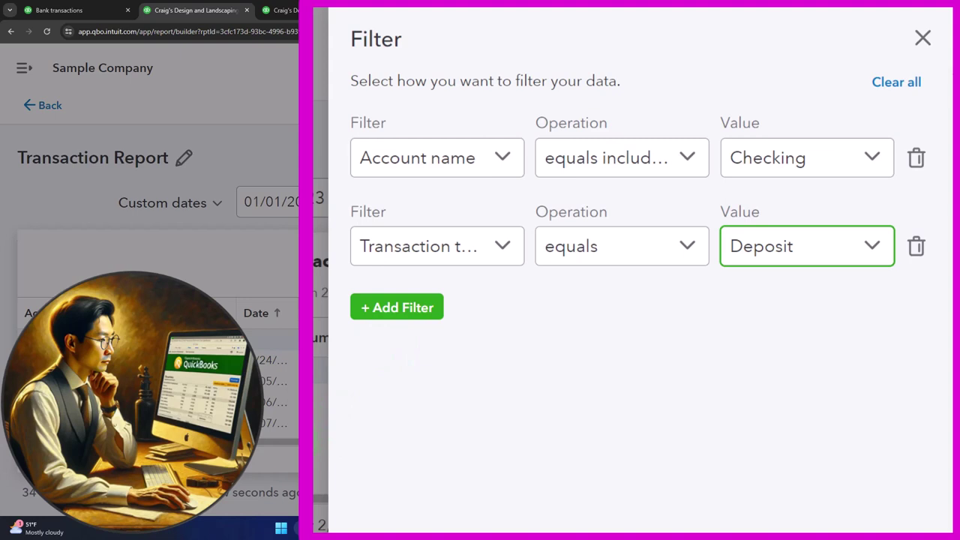
# Add Cash Expense to the Transaction type filter alongside Deposit, leaving no extra filter row, and close the filter settings.
pyautogui.click(417, 307)
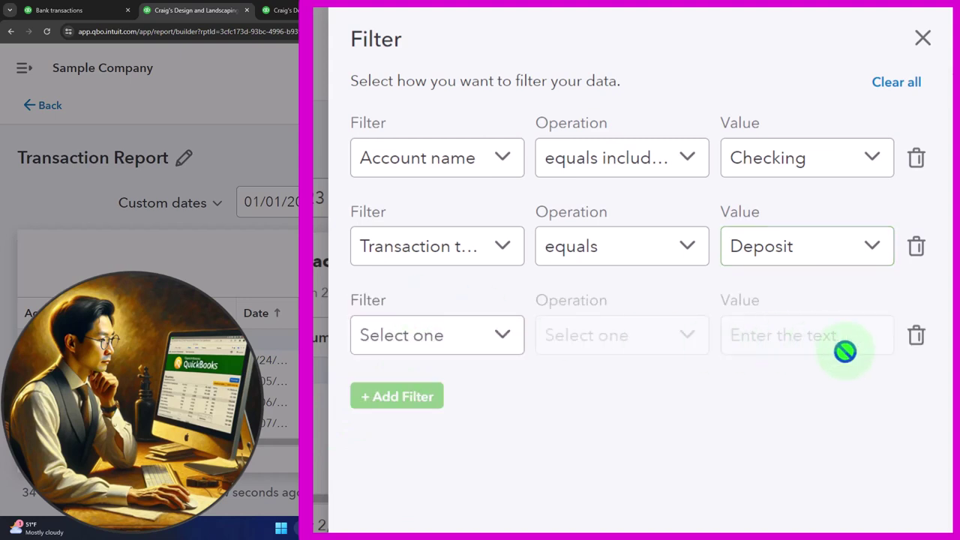
pyautogui.click(916, 337)
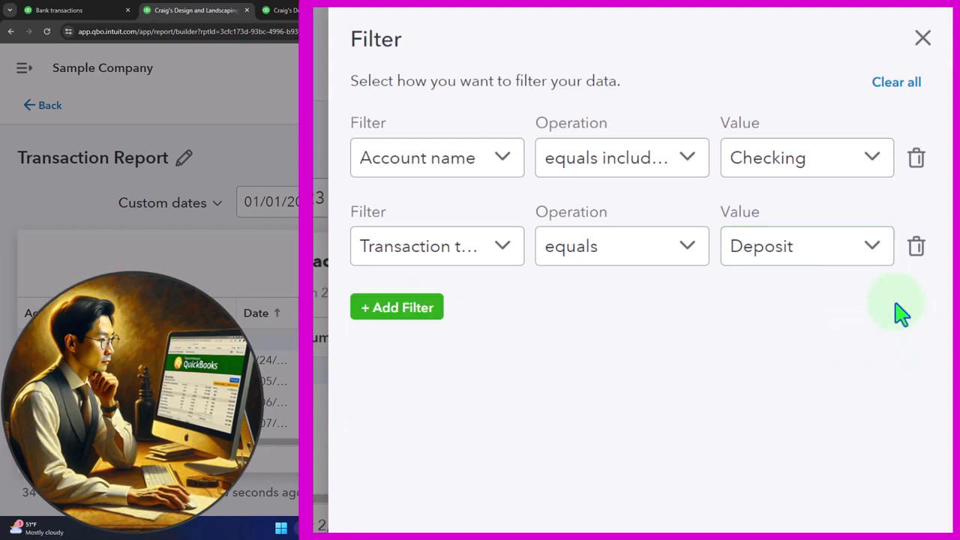
pyautogui.click(872, 247)
pyautogui.scroll(-3, 788, 452)
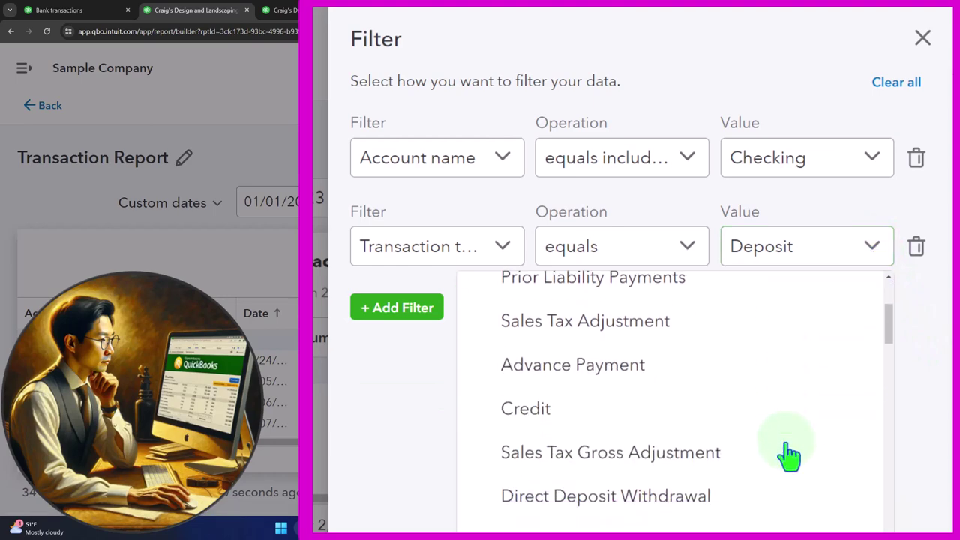
pyautogui.scroll(-4, 789, 455)
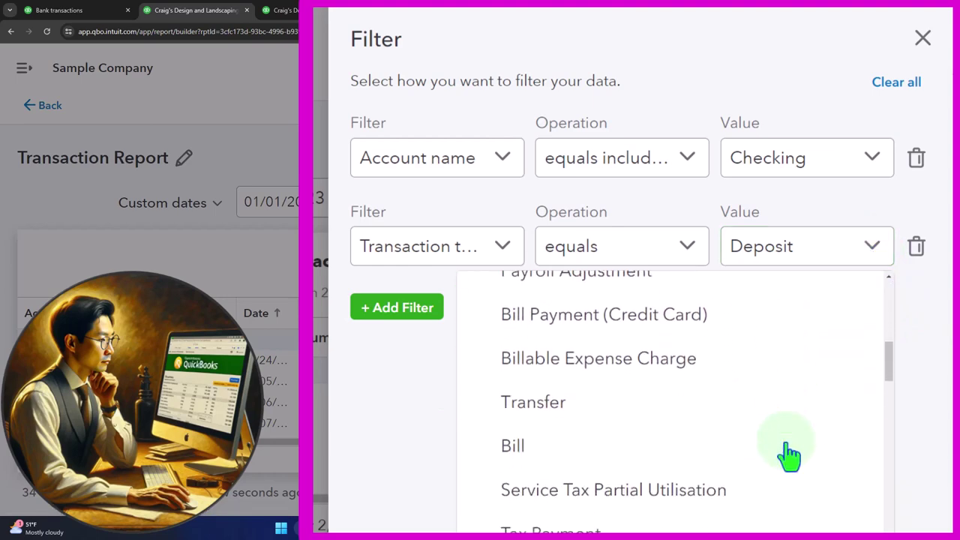
pyautogui.scroll(-2, 788, 456)
pyautogui.click(572, 399)
pyautogui.click(542, 388)
pyautogui.scroll(-4, 542, 435)
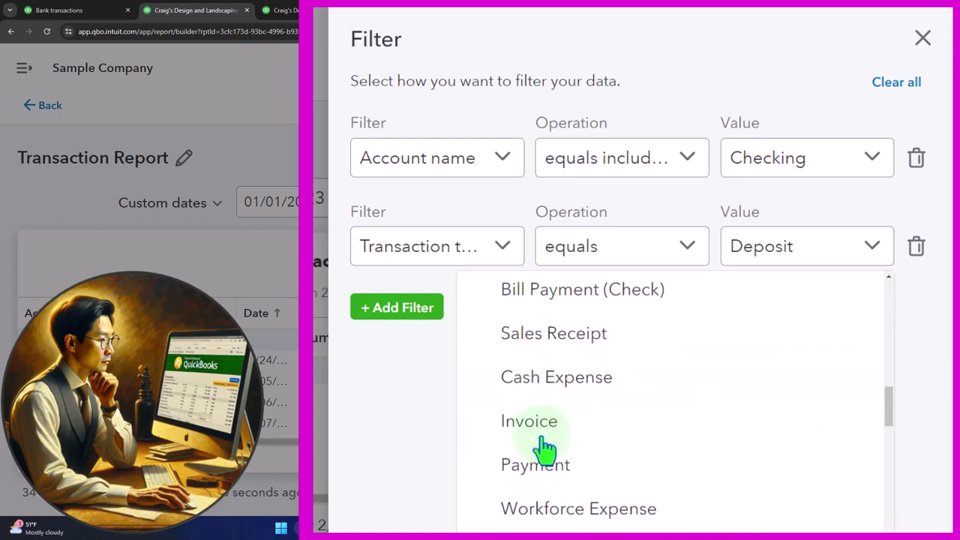
pyautogui.click(562, 397)
pyautogui.scroll(6, 589, 503)
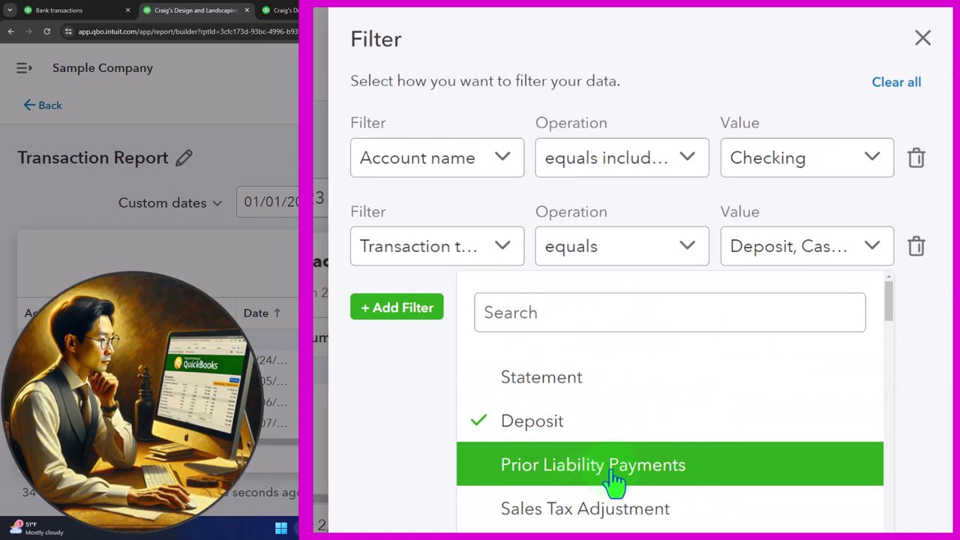
pyautogui.click(418, 401)
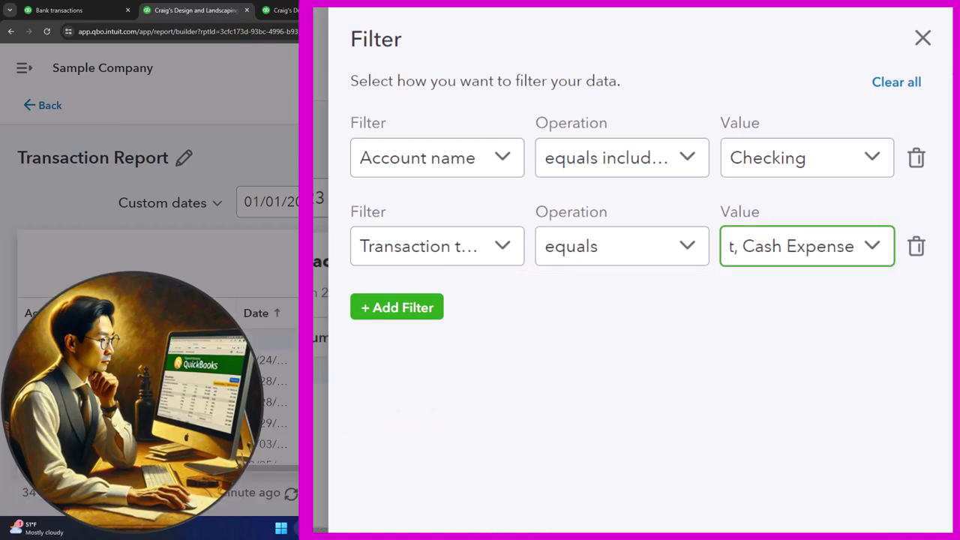
pyautogui.click(922, 37)
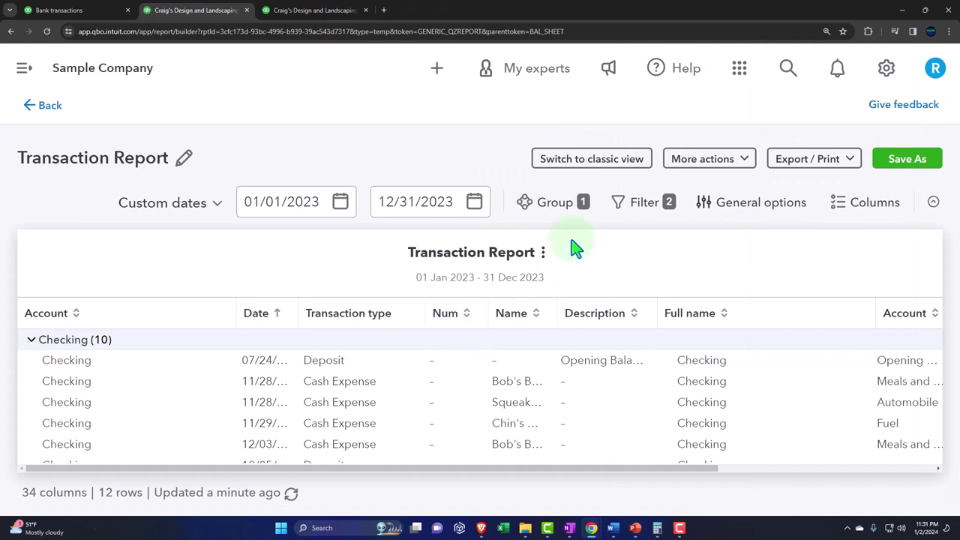
# Switch the Transaction Report to the classic view and look through the Checking transactions it lists.
pyautogui.click(568, 166)
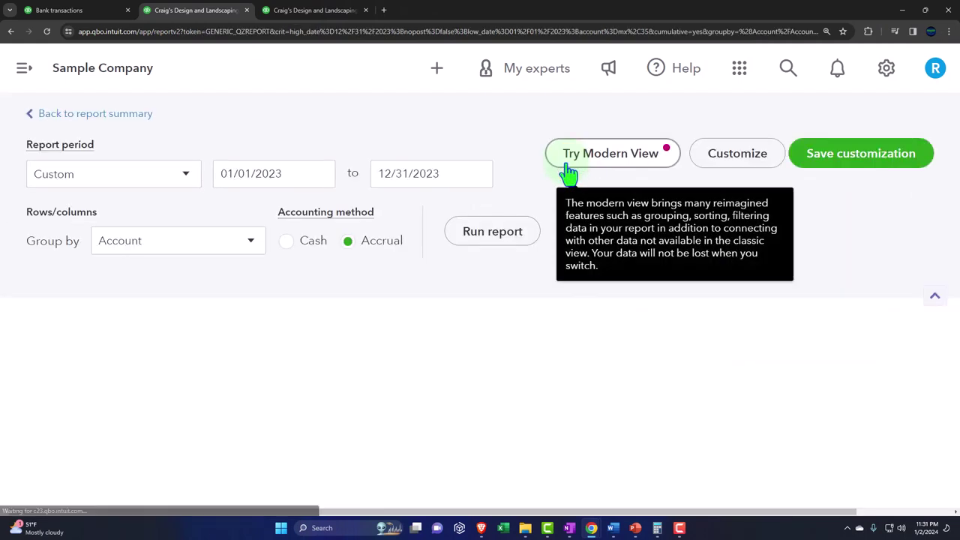
pyautogui.scroll(-2, 472, 375)
pyautogui.scroll(2, 405, 364)
pyautogui.scroll(-5, 386, 332)
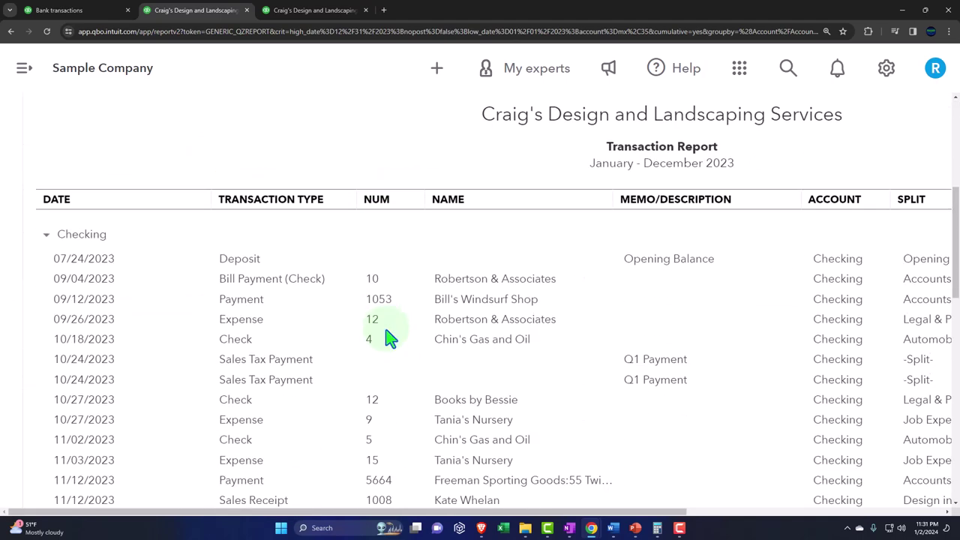
pyautogui.scroll(-3, 435, 409)
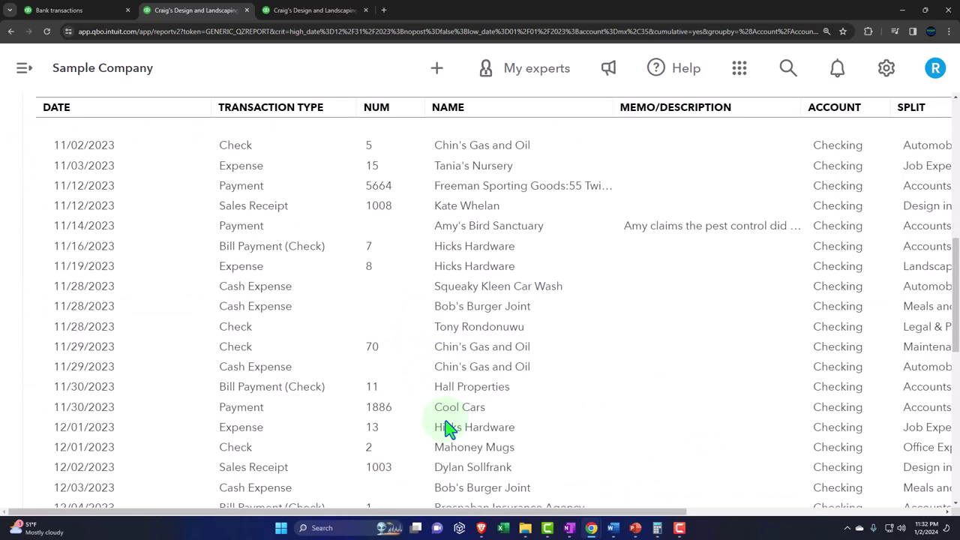
pyautogui.scroll(4, 442, 433)
pyautogui.scroll(5, 422, 326)
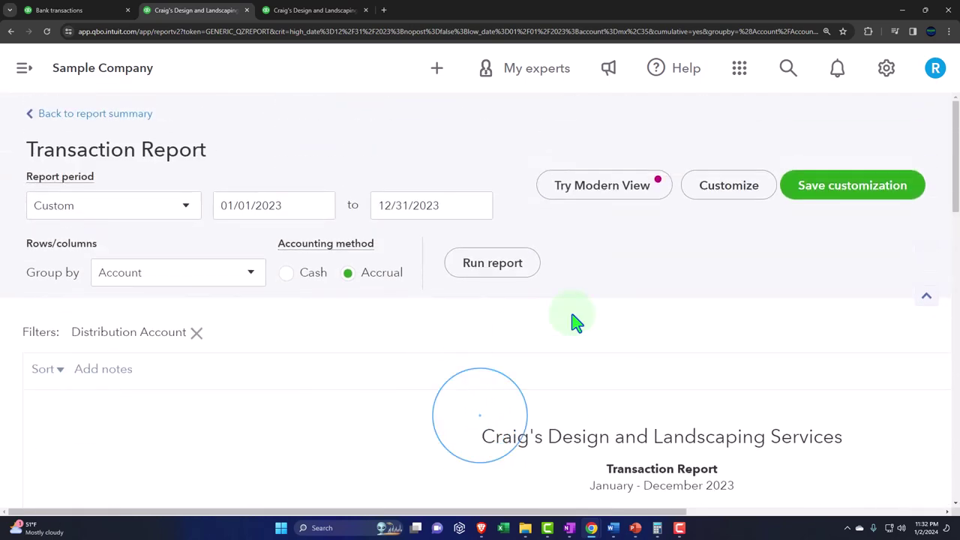
# In the report customization, enable the Transaction Type filter and select Check.
pyautogui.click(720, 202)
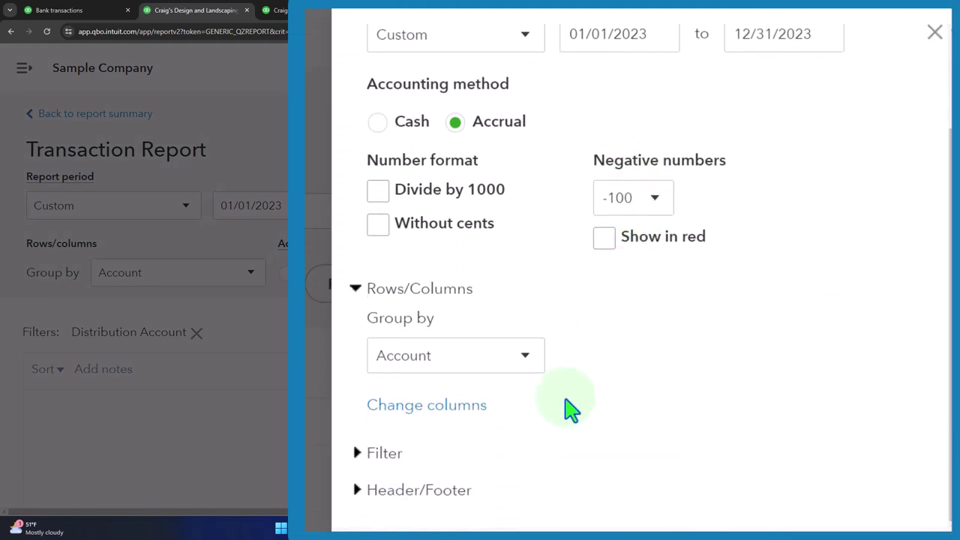
pyautogui.click(358, 453)
pyautogui.scroll(-2, 446, 386)
pyautogui.scroll(-2, 446, 386)
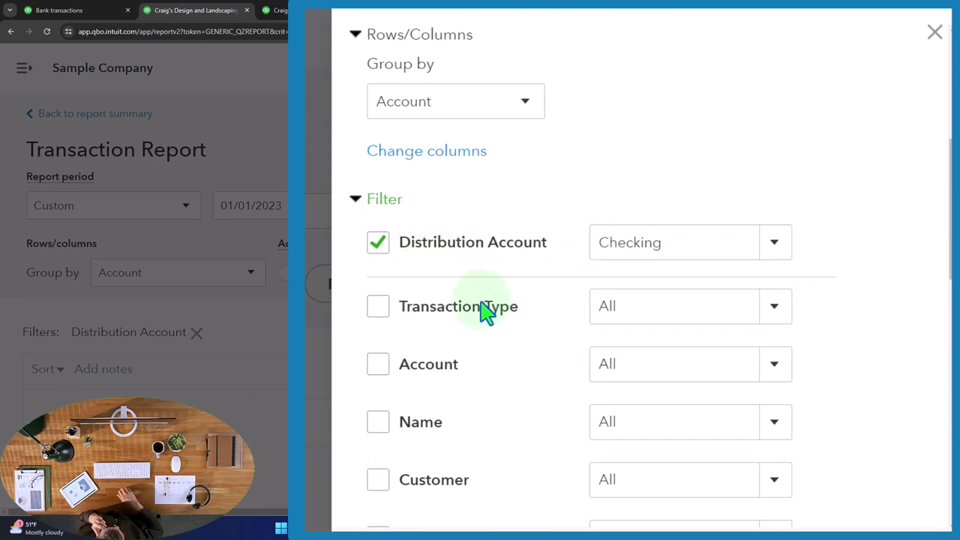
pyautogui.scroll(-2, 484, 312)
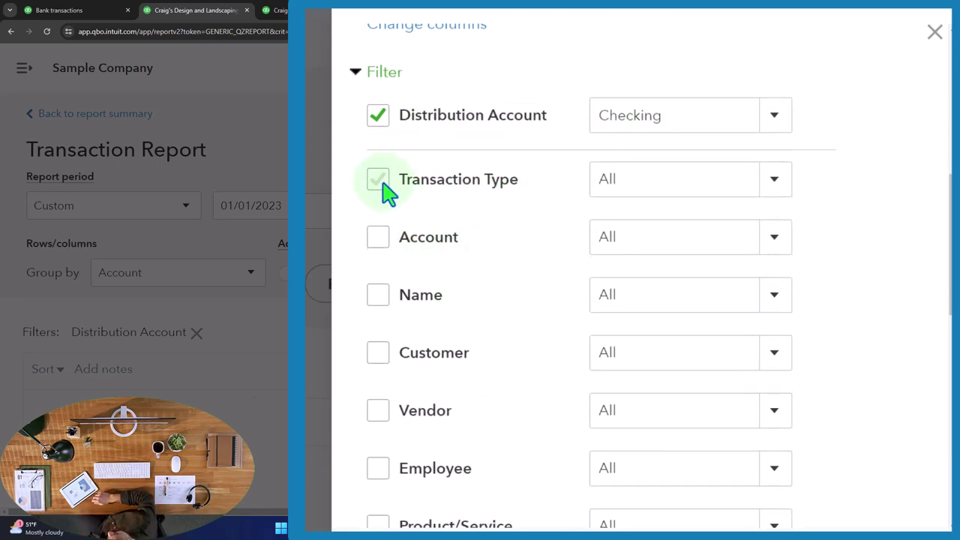
pyautogui.click(379, 180)
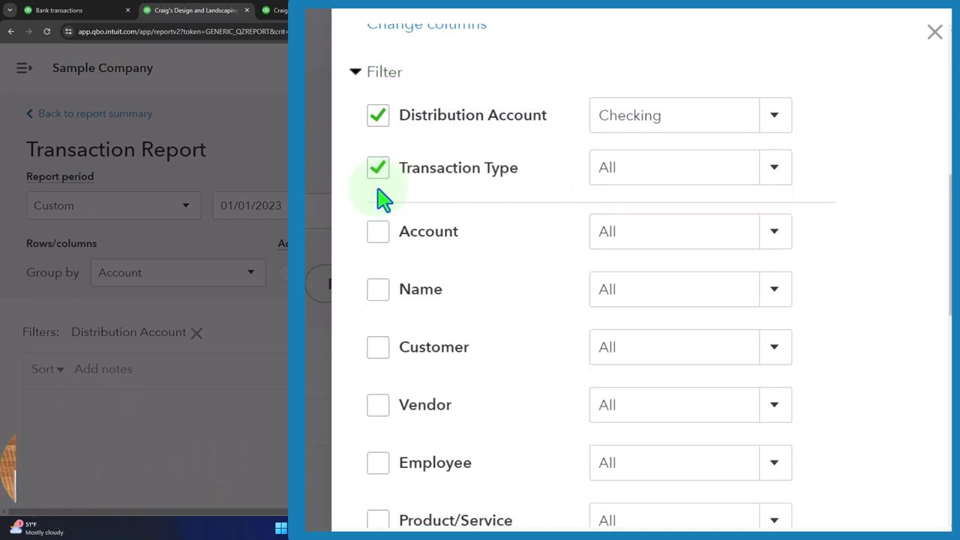
pyautogui.click(768, 177)
pyautogui.scroll(-3, 731, 360)
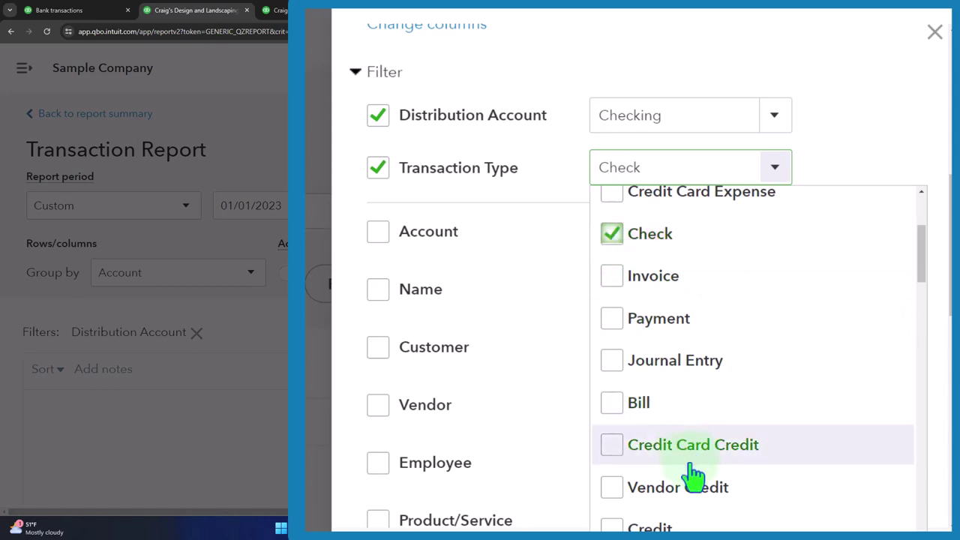
# Add Deposit to the Transaction Type filter and run the report.
pyautogui.scroll(3, 692, 475)
pyautogui.scroll(-2, 692, 475)
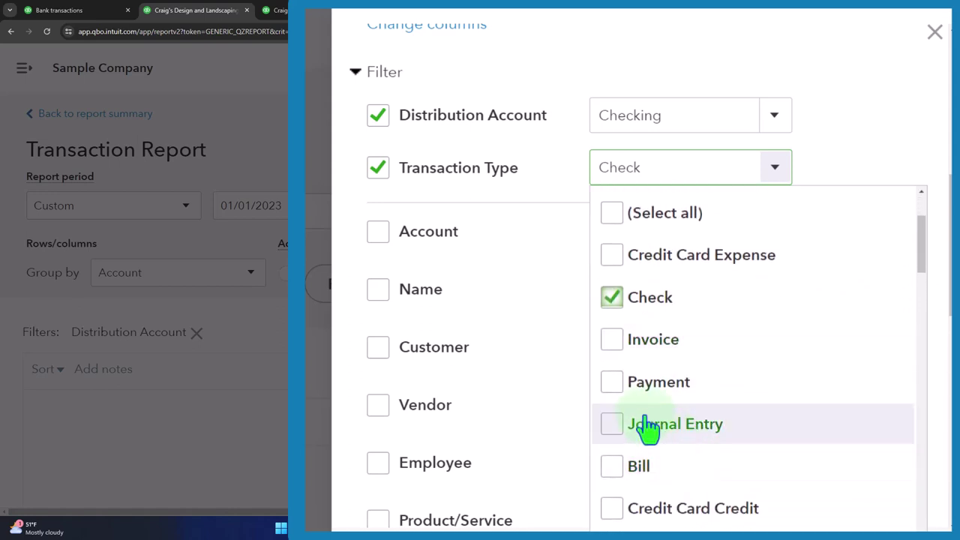
pyautogui.scroll(-6, 637, 428)
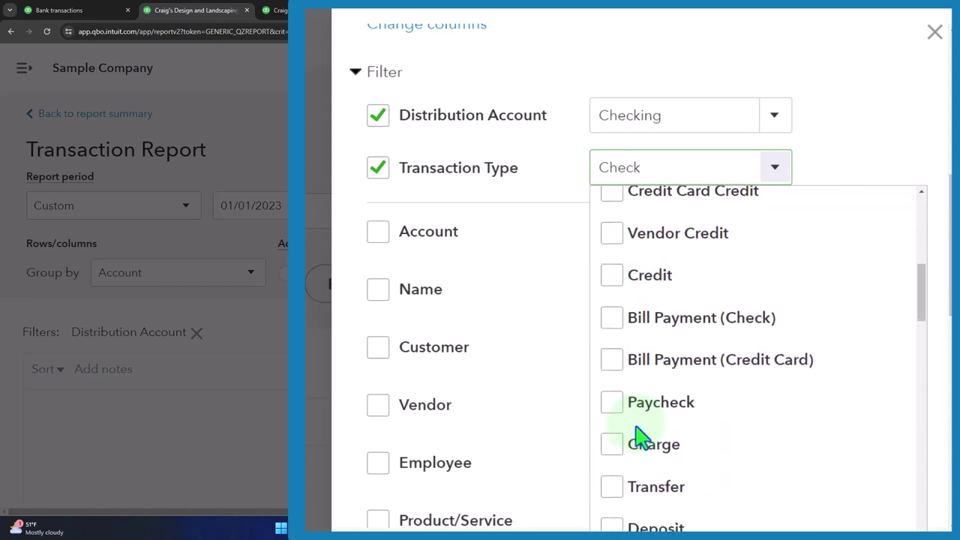
pyautogui.scroll(-1, 641, 435)
pyautogui.click(625, 413)
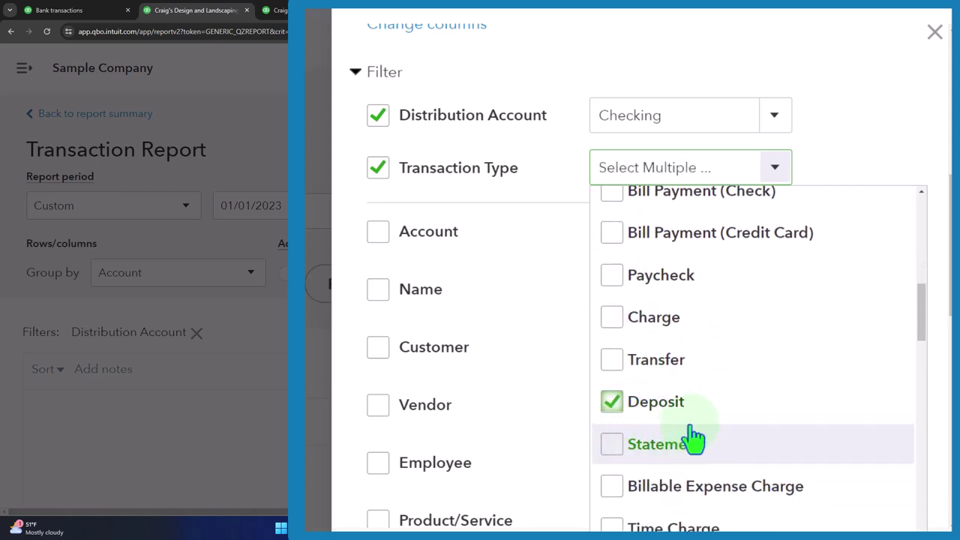
pyautogui.click(866, 165)
pyautogui.scroll(-10, 789, 344)
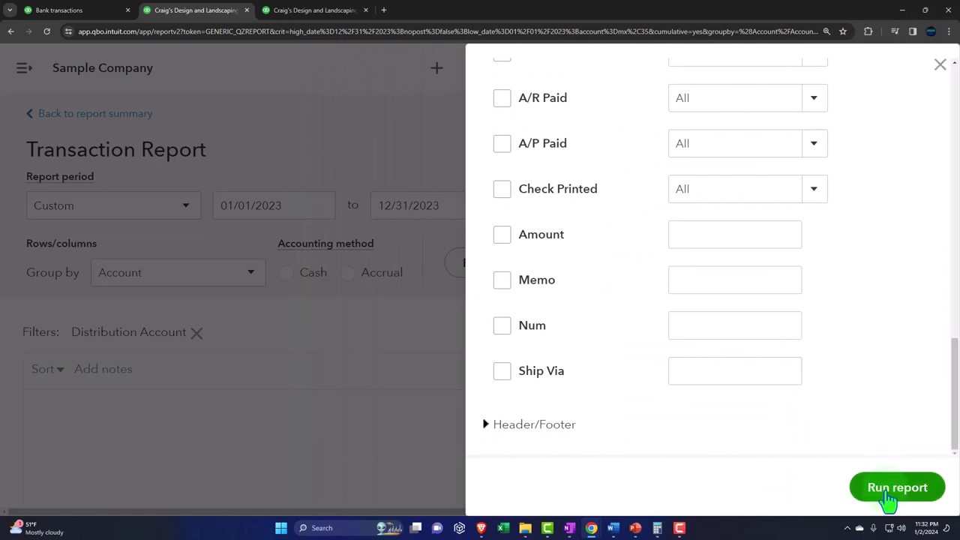
pyautogui.click(889, 491)
# Review the transaction types listed in the filtered Checking report and the filters applied to it.
pyautogui.scroll(-5, 420, 368)
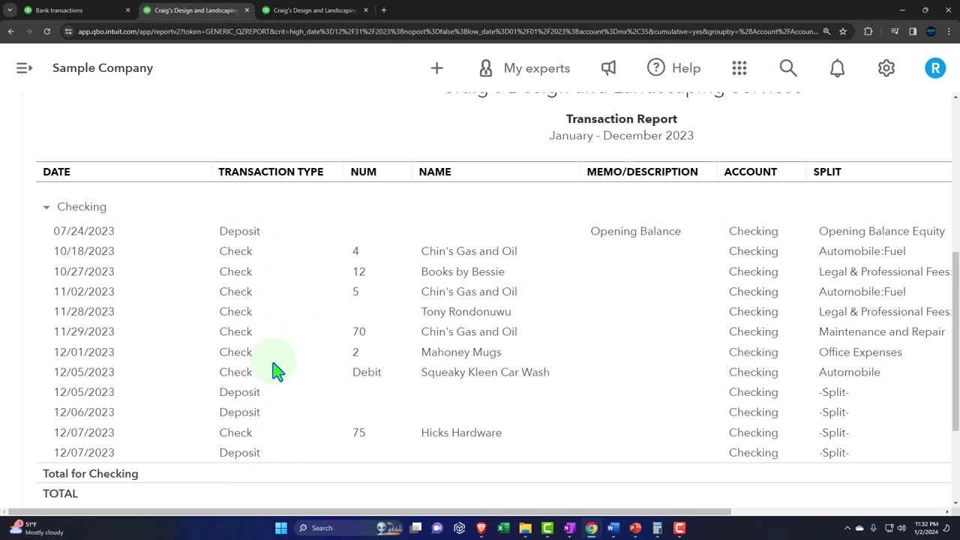
pyautogui.scroll(5, 272, 380)
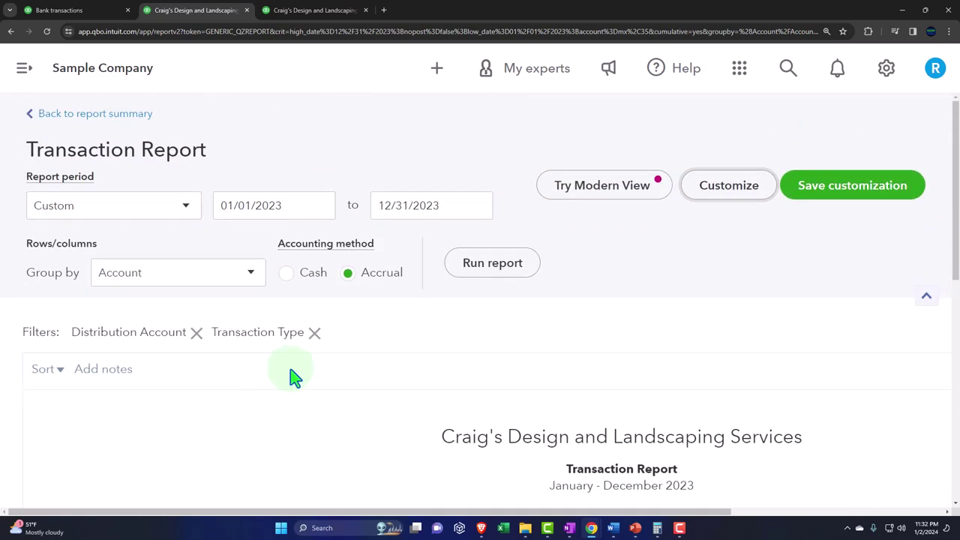
pyautogui.moveTo(579, 206)
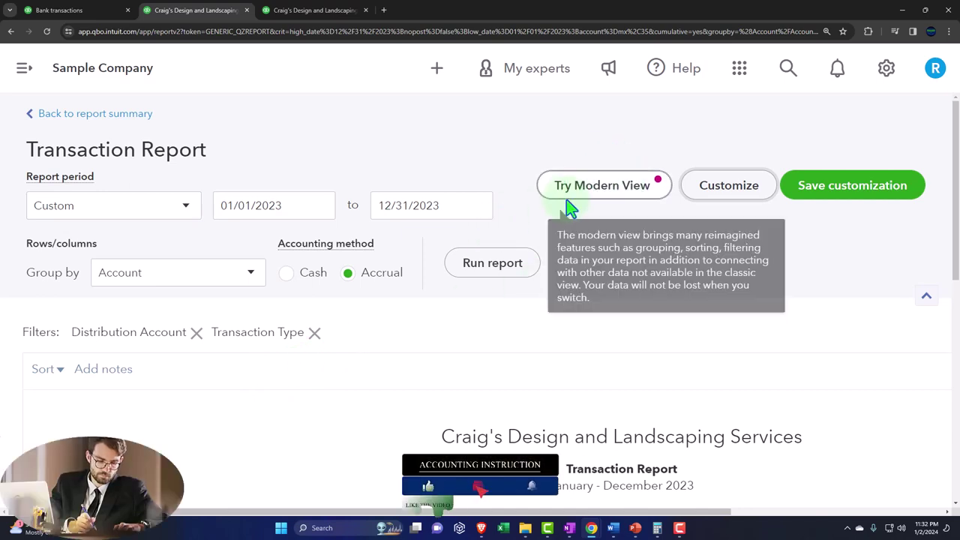
pyautogui.click(470, 196)
pyautogui.scroll(-1, 553, 266)
pyautogui.scroll(-4, 553, 266)
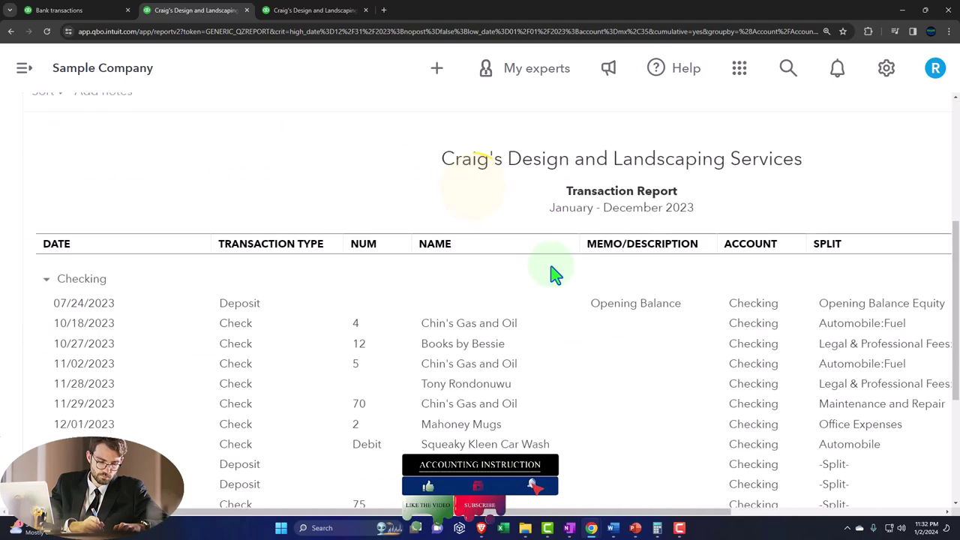
pyautogui.scroll(5, 553, 285)
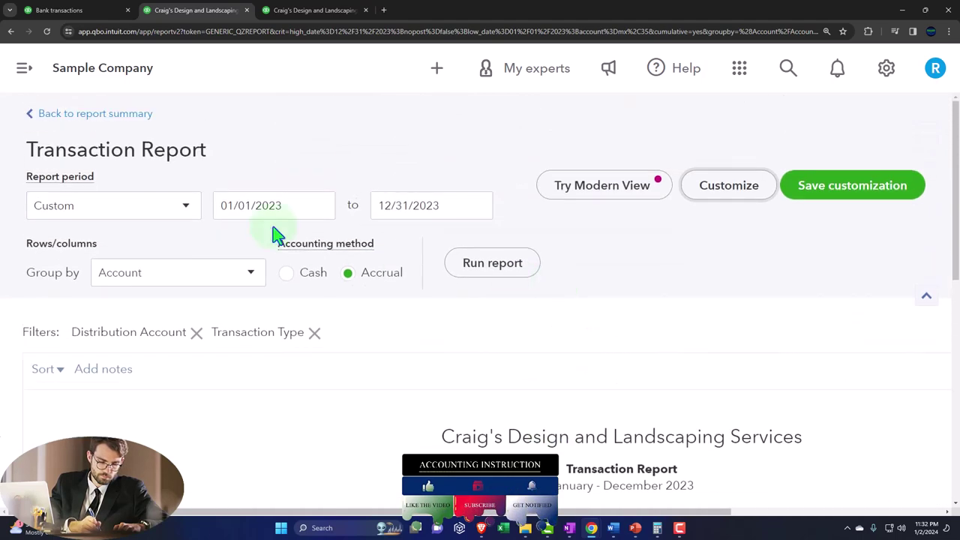
# Return to the Balance Sheet and examine the Rows/Columns, General and Filter sections of its report customization.
pyautogui.click(120, 117)
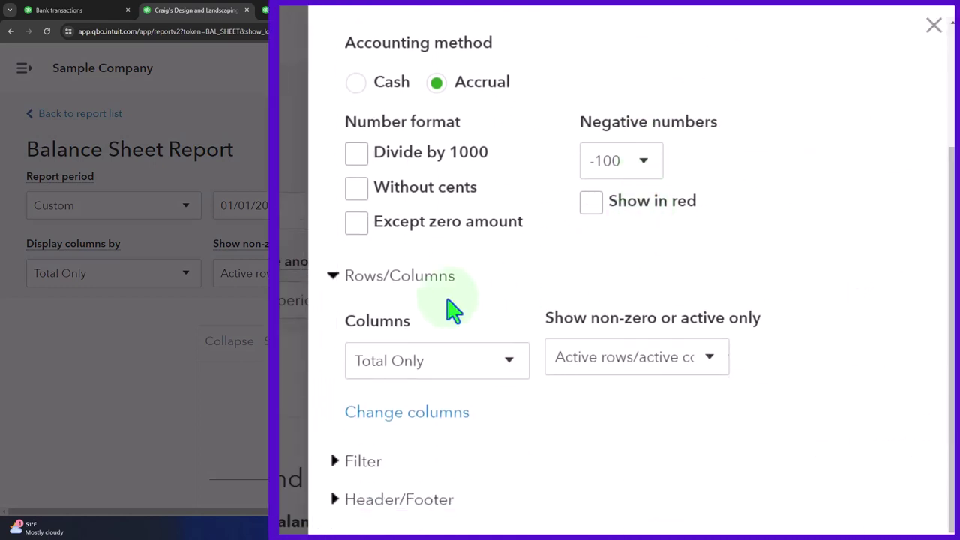
pyautogui.click(333, 276)
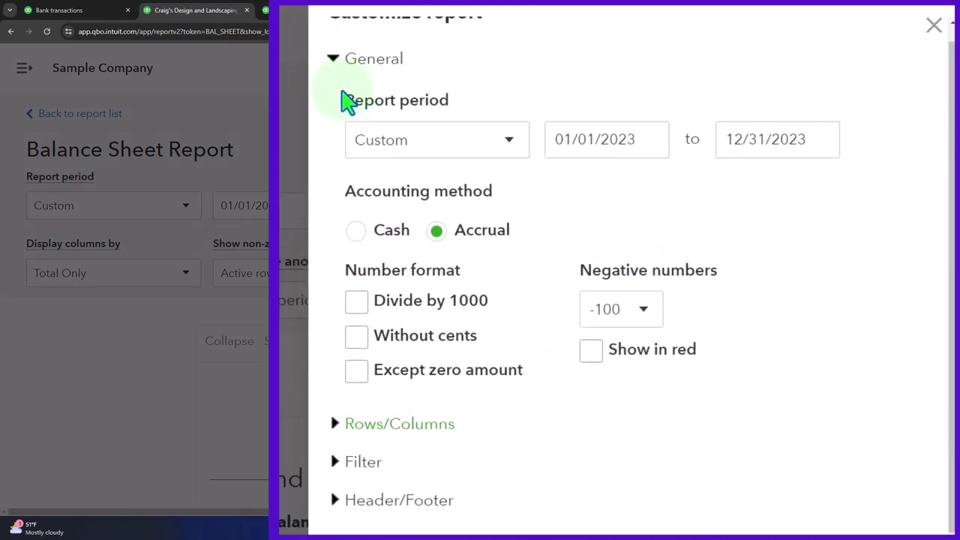
pyautogui.click(335, 71)
pyautogui.click(336, 150)
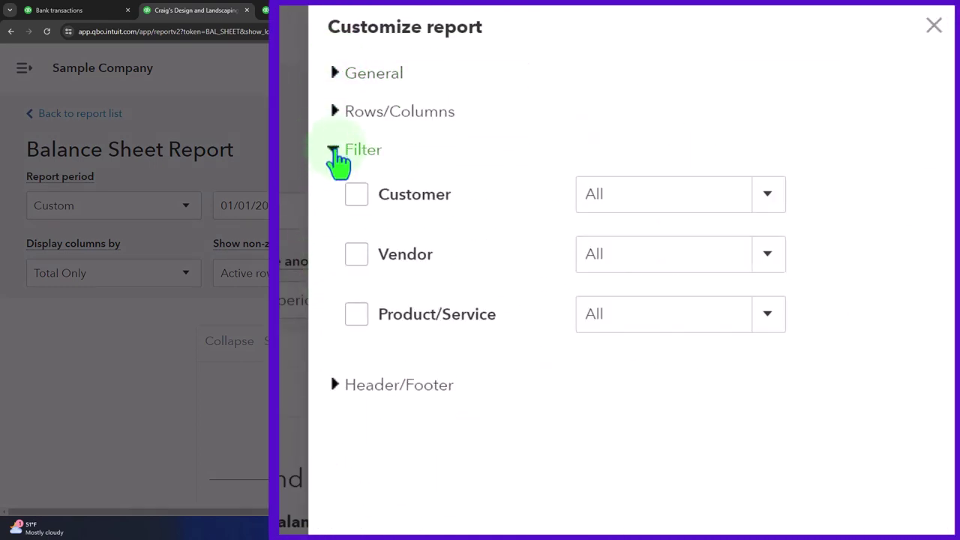
pyautogui.click(358, 319)
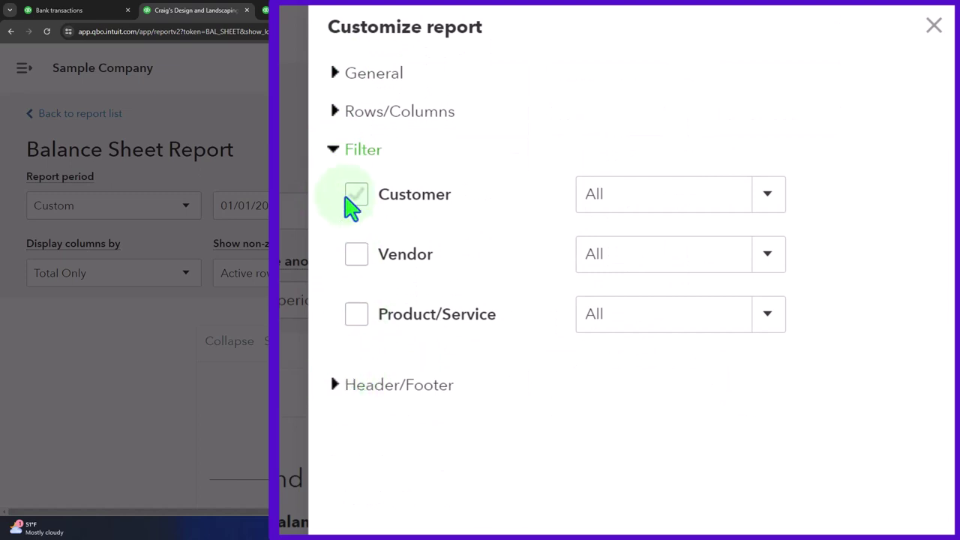
pyautogui.click(335, 150)
# Hide the company name and report title in the Balance Sheet header, run the report and check its heading.
pyautogui.click(333, 189)
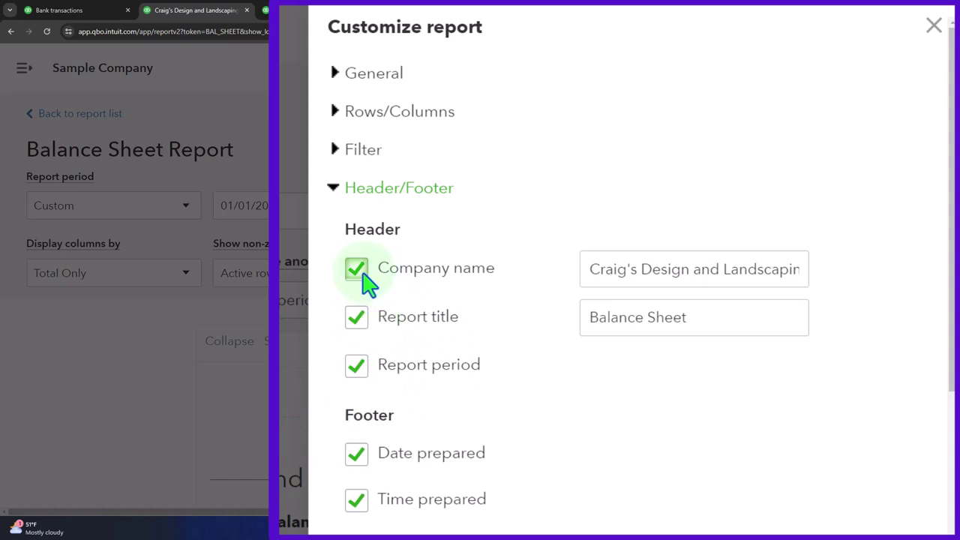
pyautogui.click(359, 318)
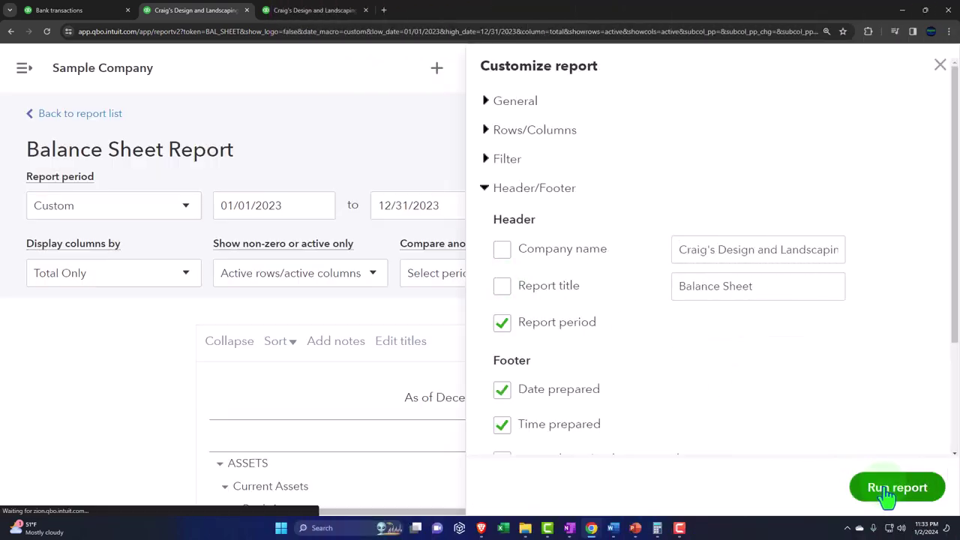
pyautogui.click(887, 489)
pyautogui.scroll(-3, 625, 443)
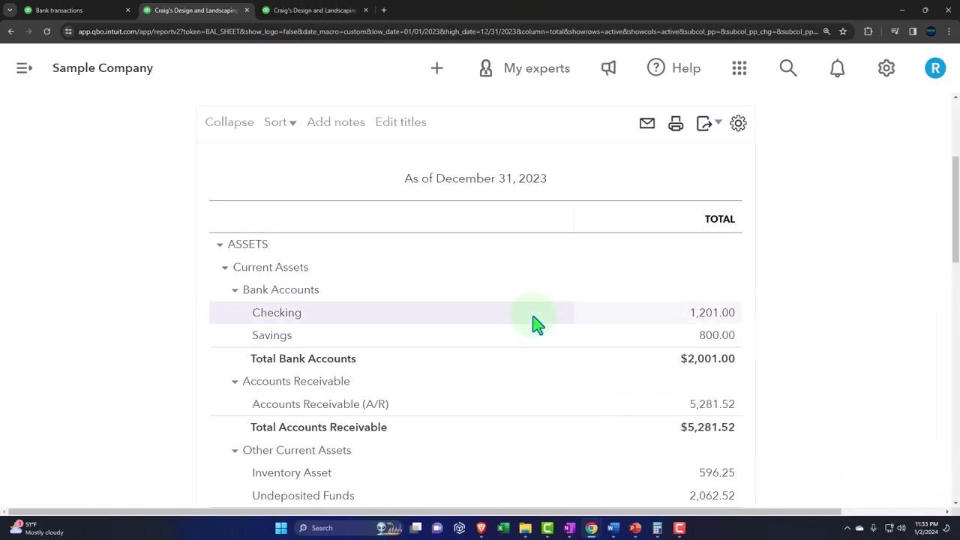
pyautogui.scroll(2, 537, 324)
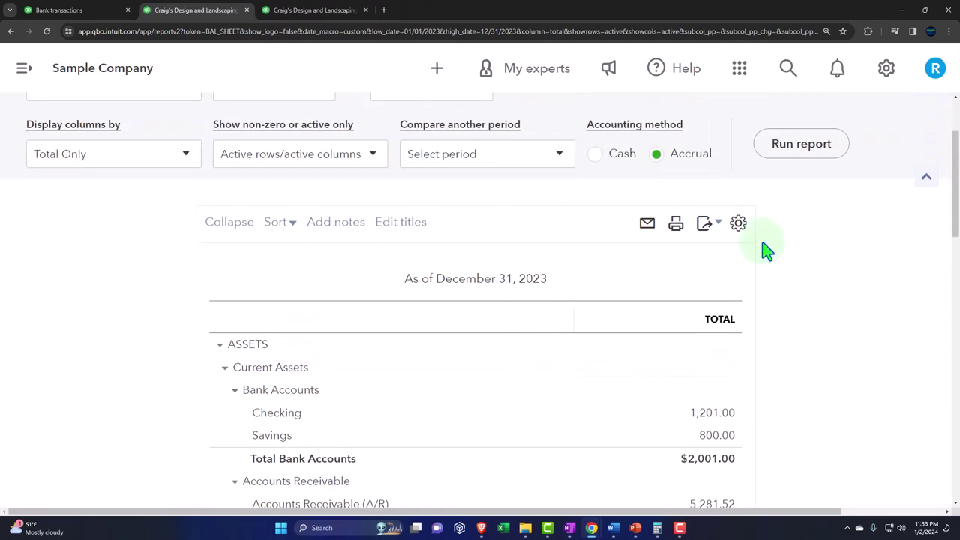
# Reopen the Balance Sheet customization and include the company name and report title in the header again.
pyautogui.click(794, 156)
pyautogui.scroll(3, 750, 210)
pyautogui.click(724, 185)
pyautogui.click(534, 248)
pyautogui.click(534, 285)
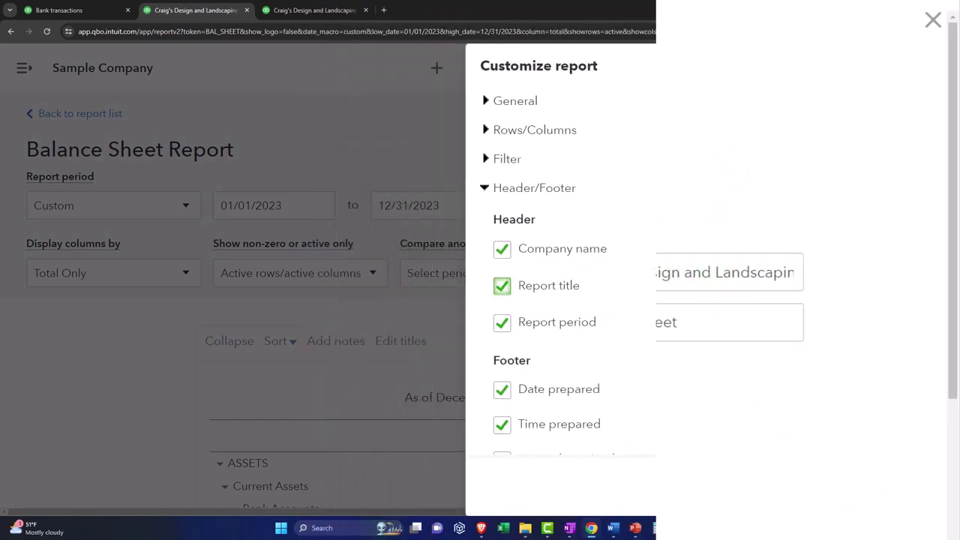
# Run the report with the restored header, then clear the company name and report title directly in its heading.
pyautogui.click(894, 488)
pyautogui.scroll(-3, 633, 428)
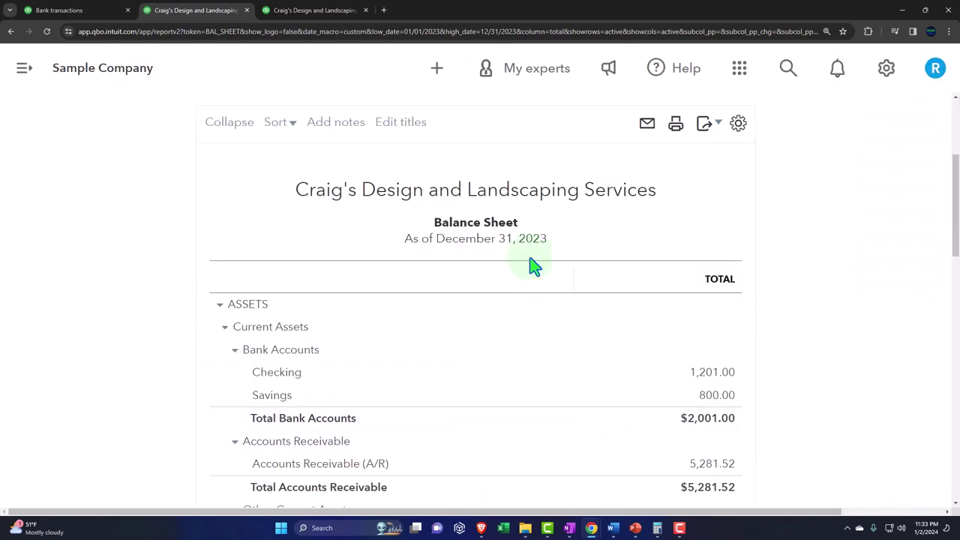
pyautogui.click(518, 191)
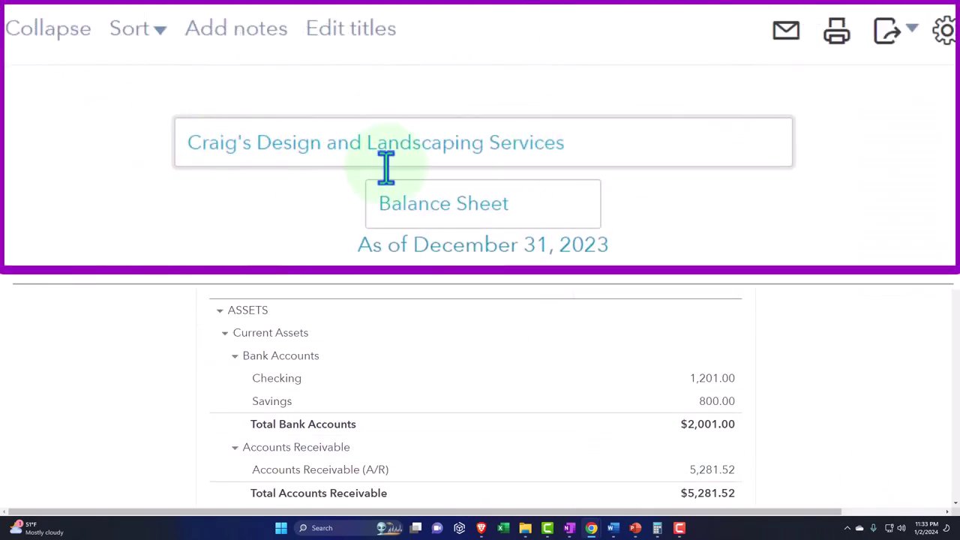
pyautogui.moveTo(561, 143); pyautogui.dragTo(144, 116)
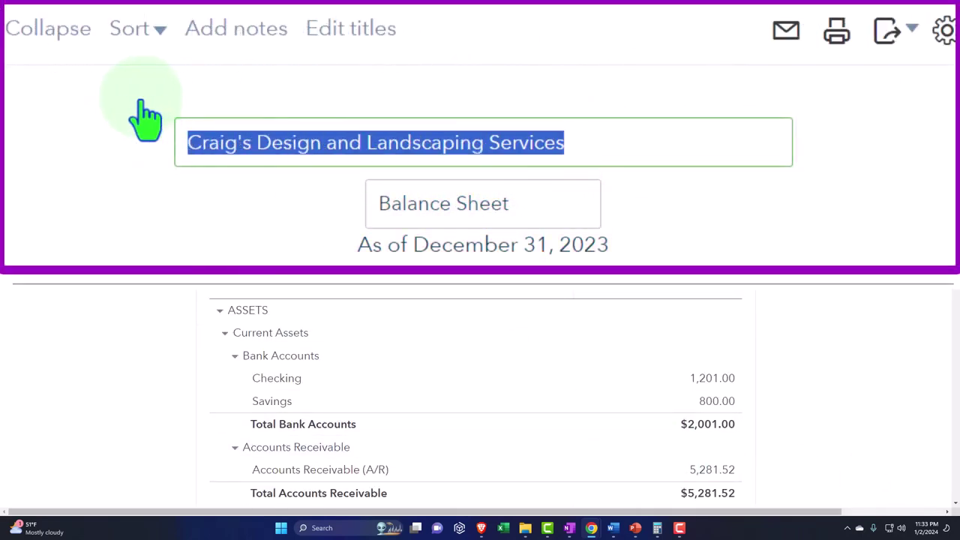
pyautogui.press('BackSpace')
pyautogui.click(10, 146)
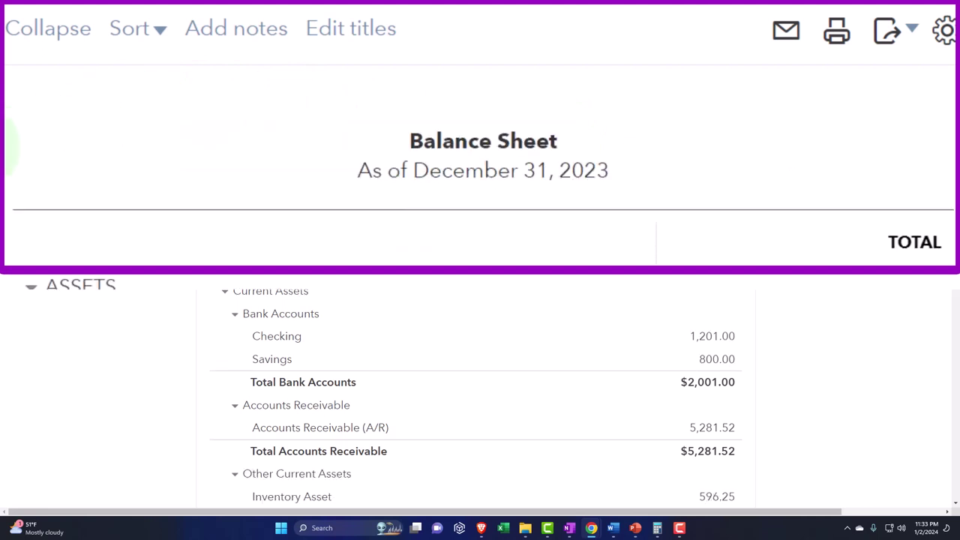
pyautogui.click(506, 142)
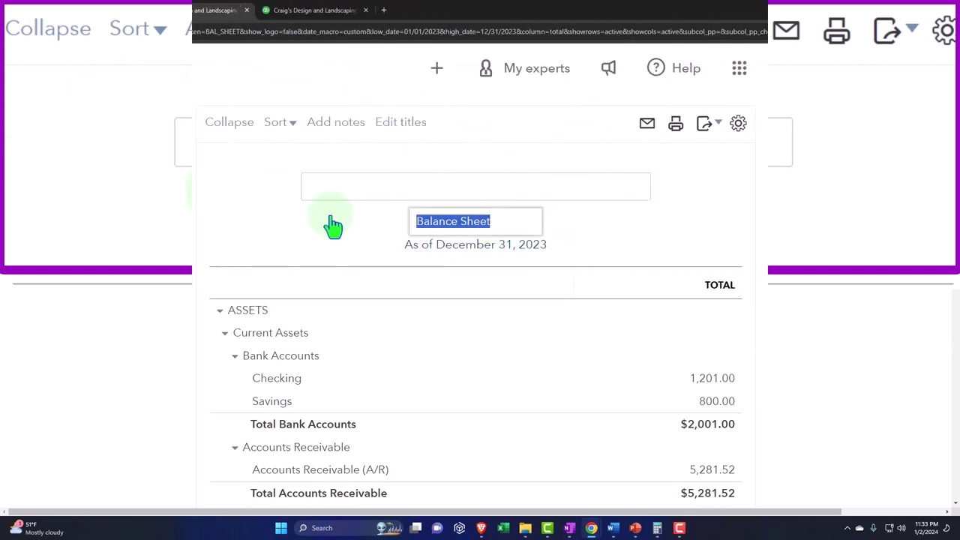
pyautogui.press('BackSpace')
pyautogui.click(326, 274)
pyautogui.scroll(5, 337, 295)
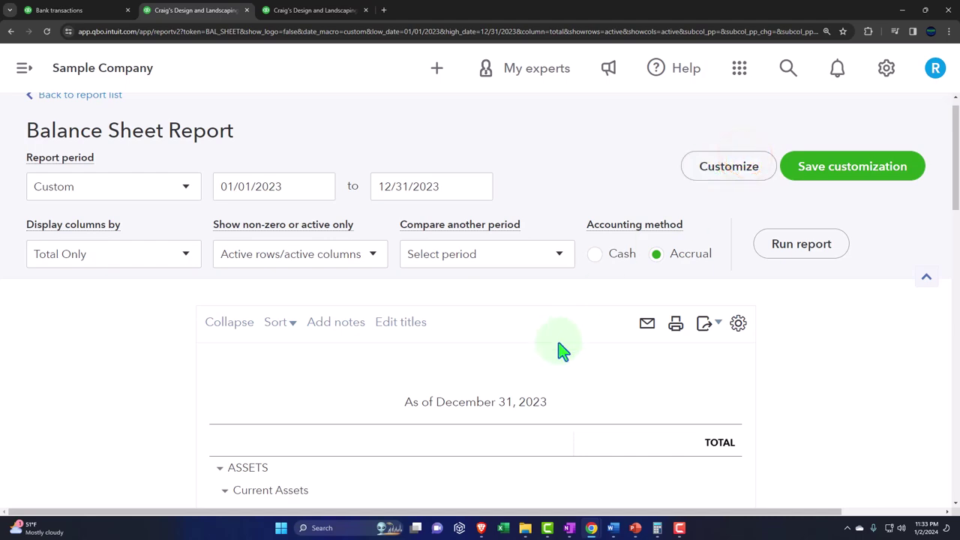
# In the report customization, set the header's company name to "Company Name" and the title to "Balance Sheet", and run the report.
pyautogui.click(728, 180)
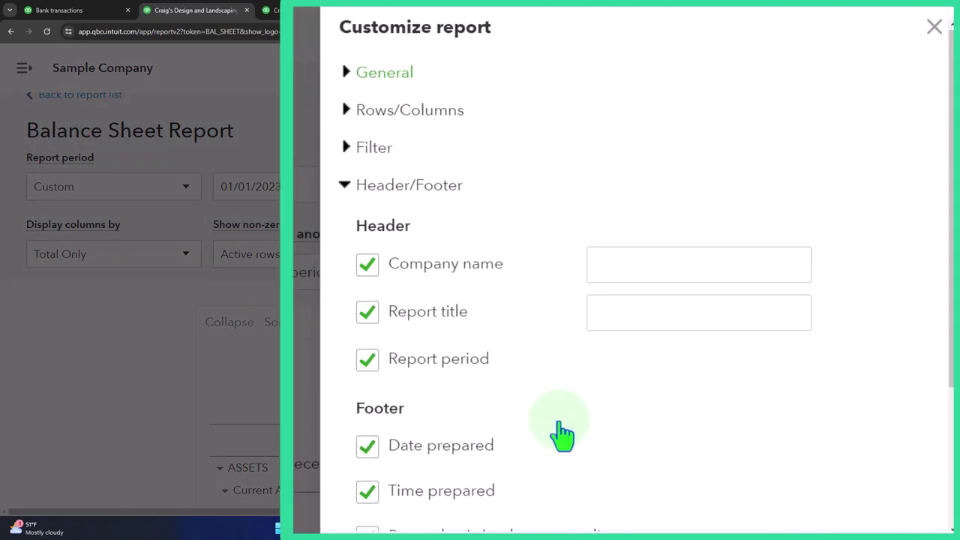
pyautogui.click(605, 266)
pyautogui.click(375, 268)
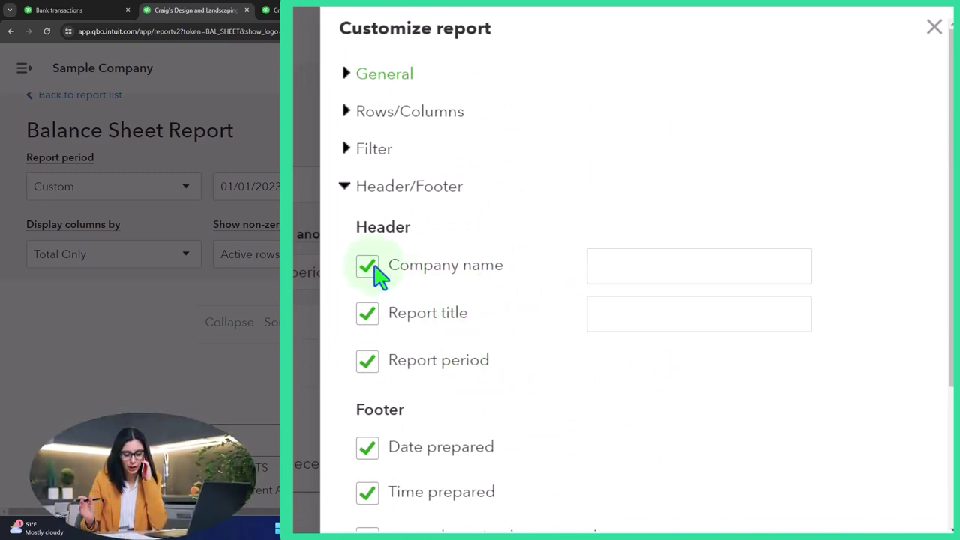
pyautogui.click(369, 313)
pyautogui.click(615, 264)
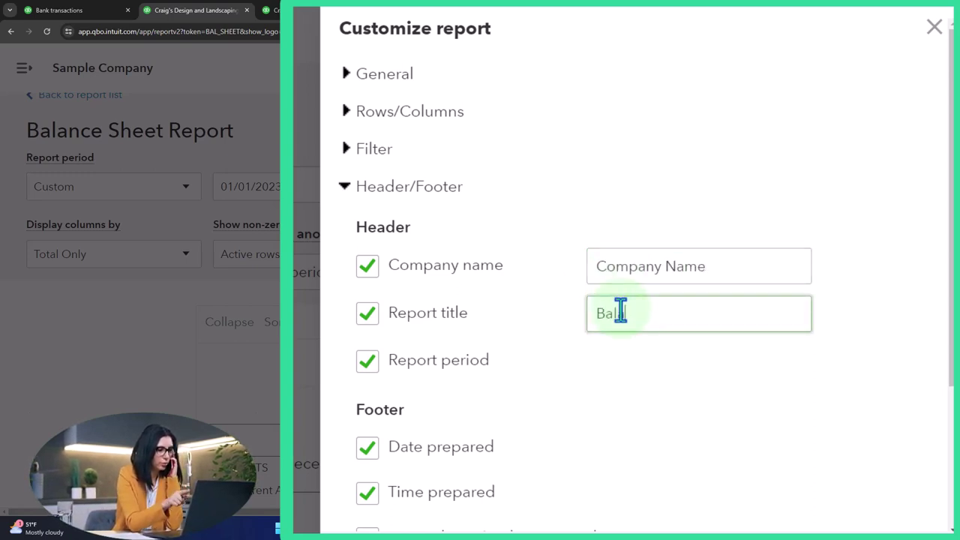
pyautogui.write('t')
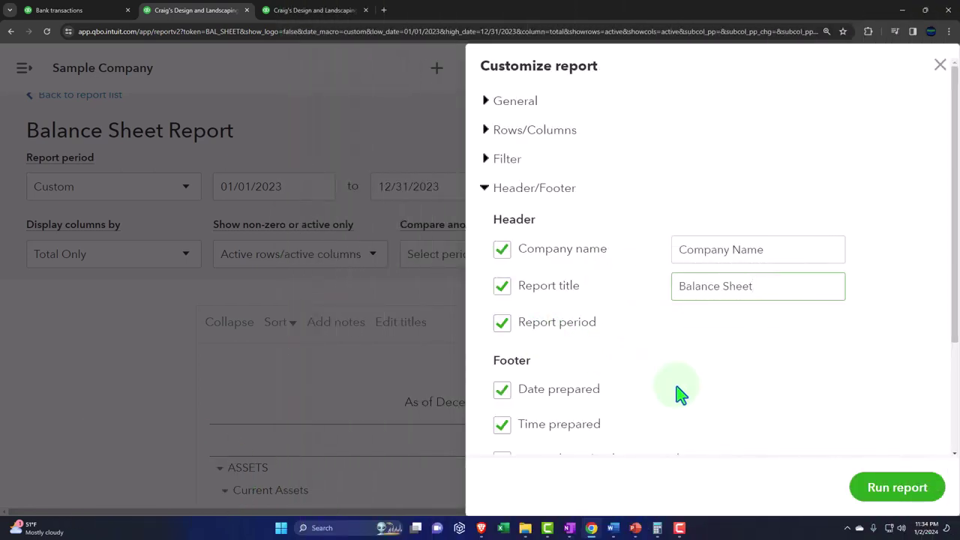
pyautogui.click(892, 488)
pyautogui.scroll(-3, 696, 407)
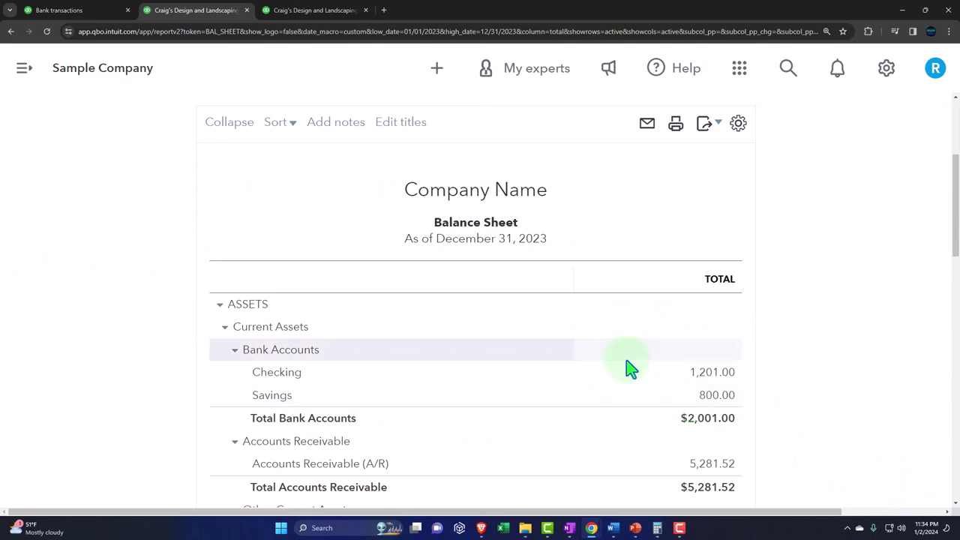
# Examine the heading and footer of the Balance Sheet in its print preview and at the end of the on-screen report.
pyautogui.scroll(1, 678, 229)
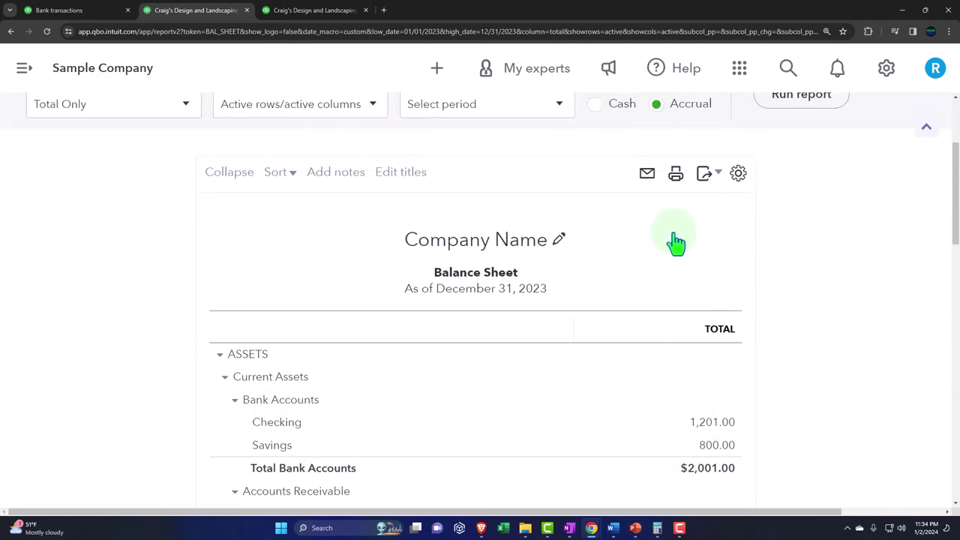
pyautogui.click(676, 174)
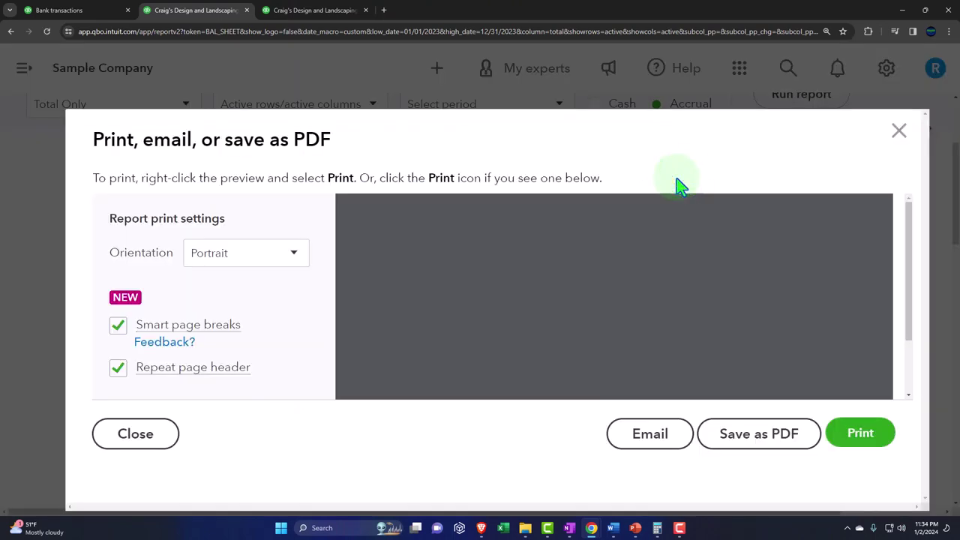
pyautogui.scroll(-15, 670, 295)
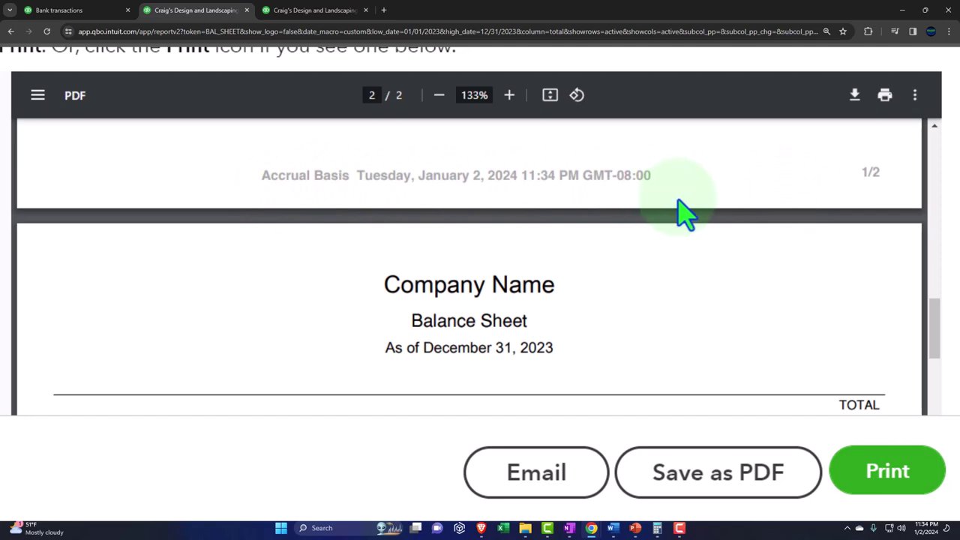
pyautogui.click(898, 129)
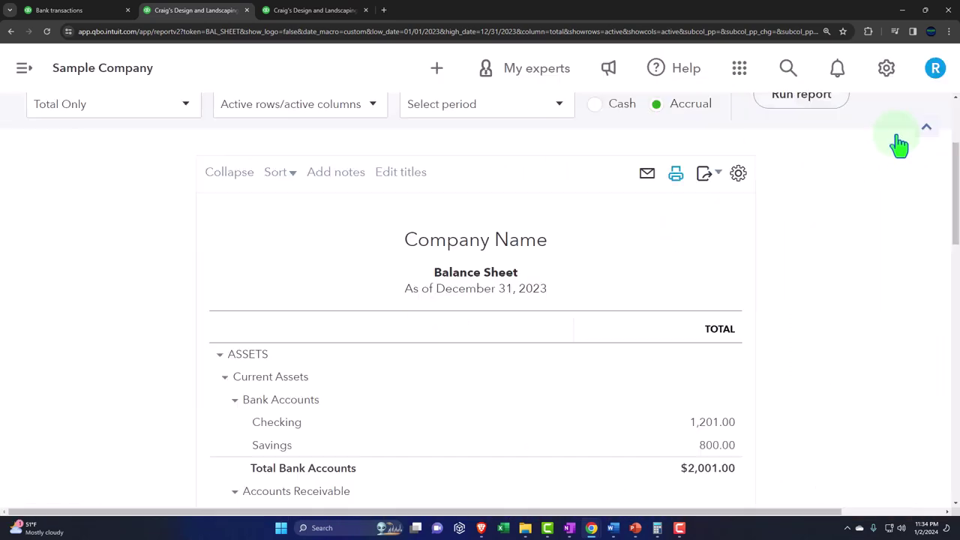
pyautogui.scroll(-10, 593, 357)
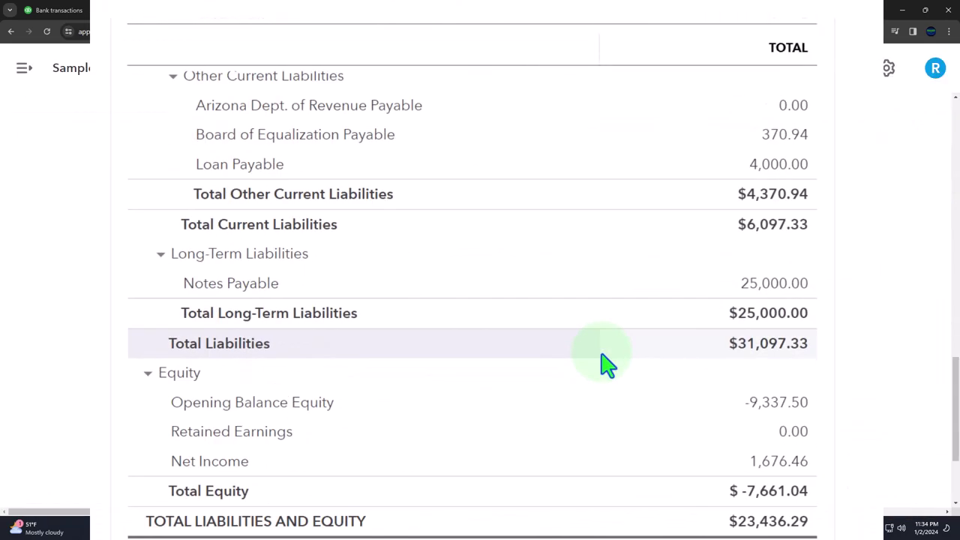
pyautogui.scroll(-5, 603, 364)
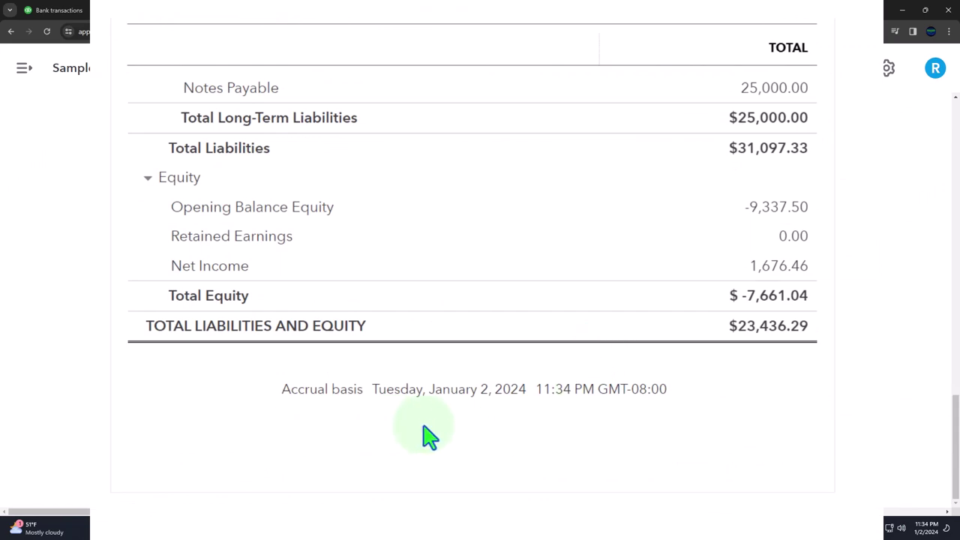
pyautogui.scroll(8, 598, 442)
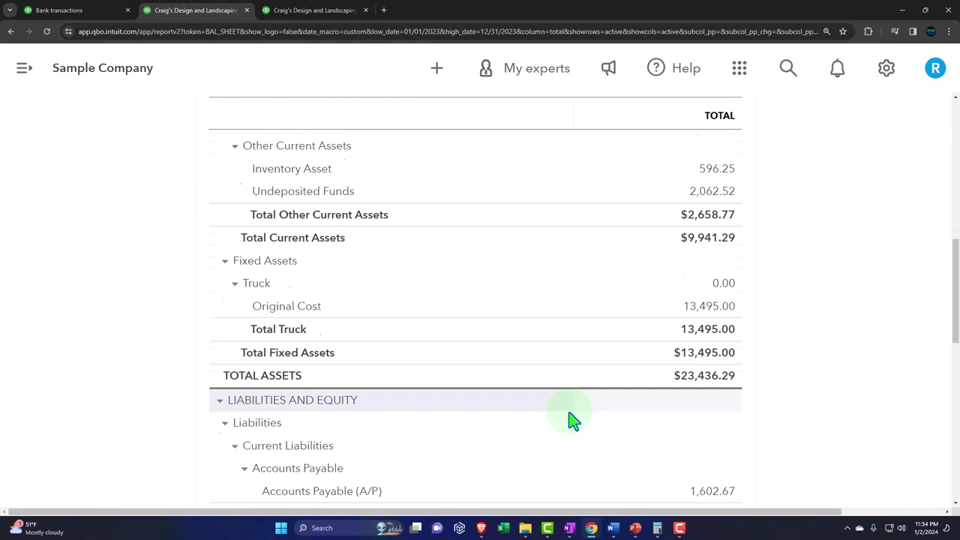
# Hide the report period in the Balance Sheet header, run the report and check its heading.
pyautogui.scroll(10, 572, 420)
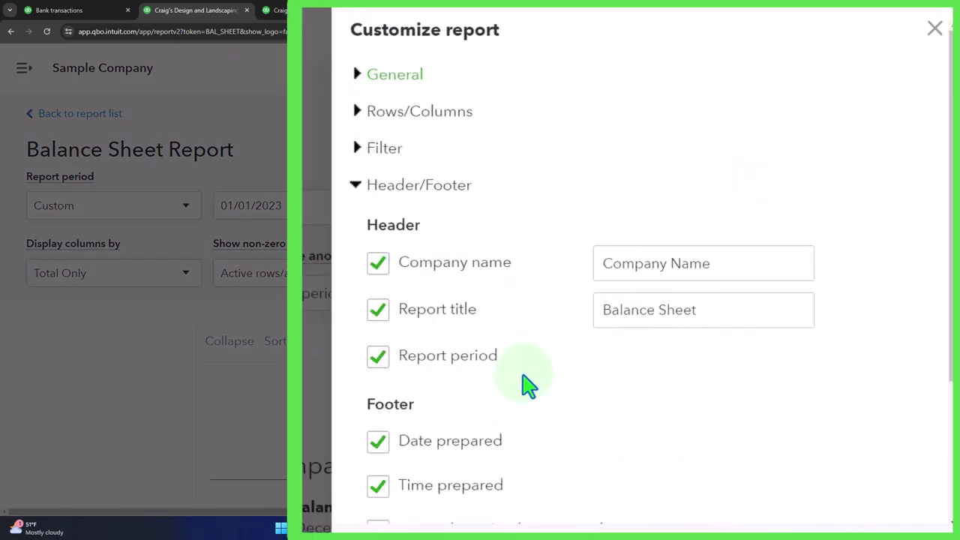
pyautogui.click(378, 368)
pyautogui.scroll(-1, 475, 379)
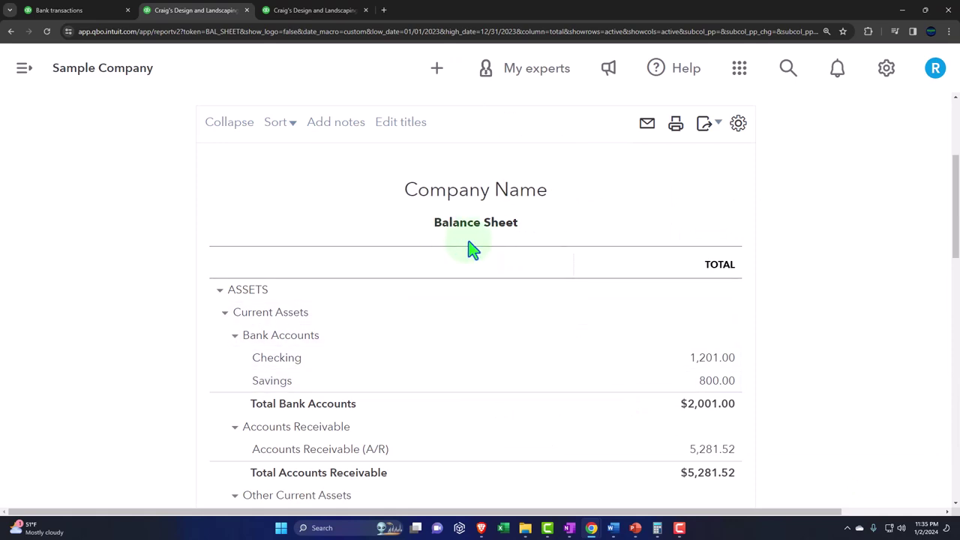
pyautogui.scroll(3, 472, 250)
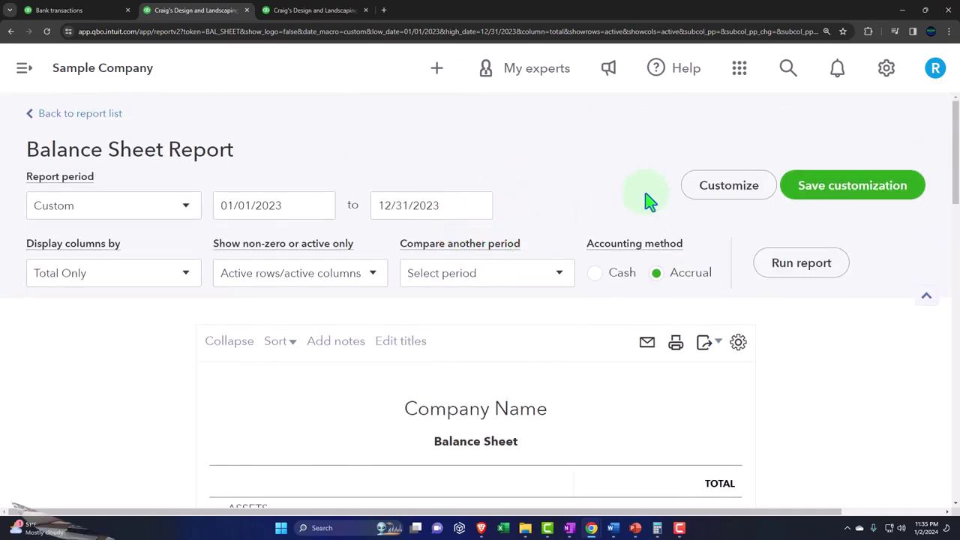
# Examine the footer and alignment options in the report customization, then close it and review the report's heading.
pyautogui.click(724, 189)
pyautogui.scroll(-2, 664, 230)
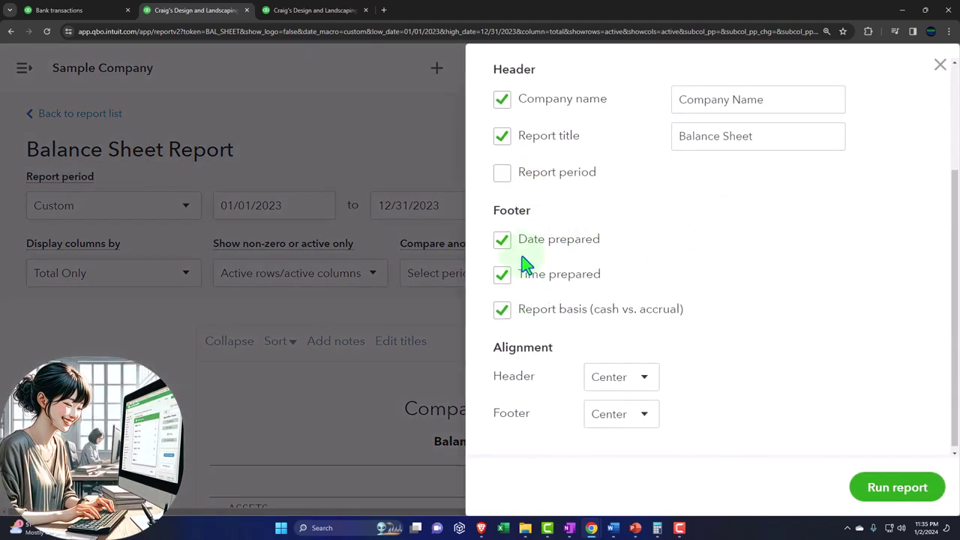
pyautogui.click(941, 66)
pyautogui.scroll(-1, 510, 405)
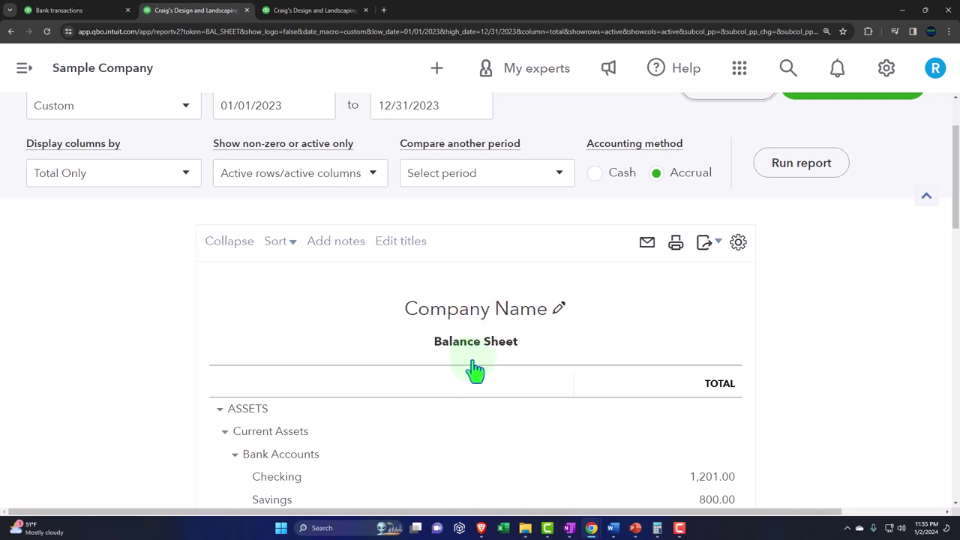
pyautogui.scroll(2, 458, 360)
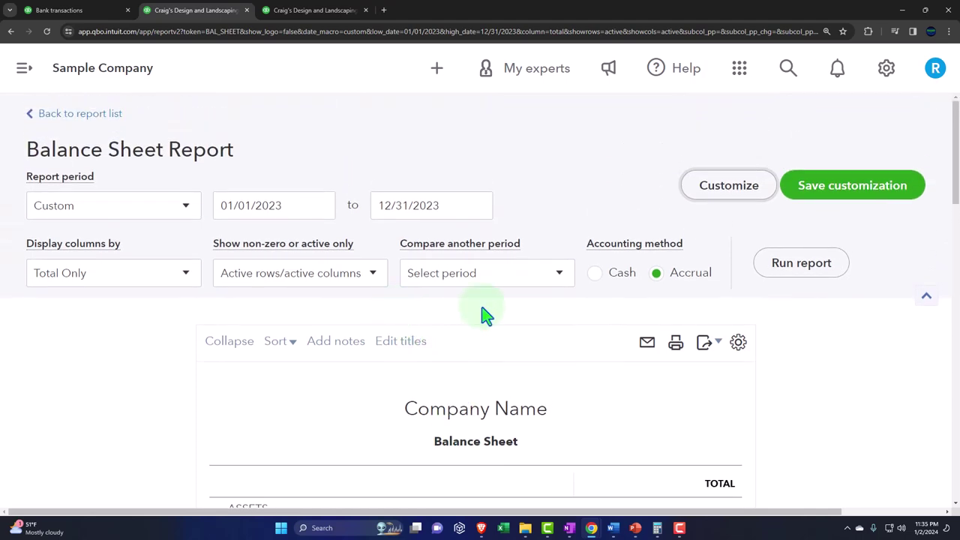
# Include the report period in the Balance Sheet header again and run the report.
pyautogui.click(719, 198)
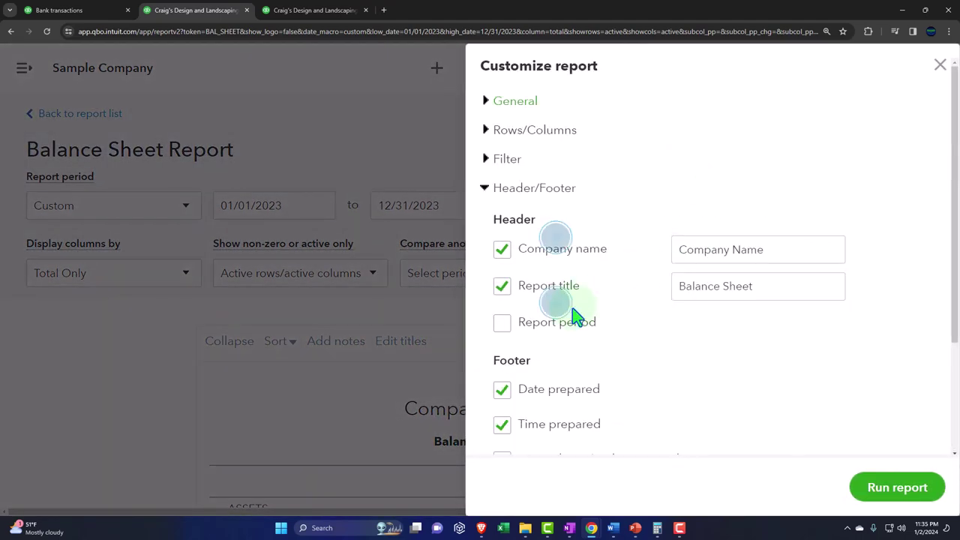
pyautogui.click(502, 323)
pyautogui.click(896, 487)
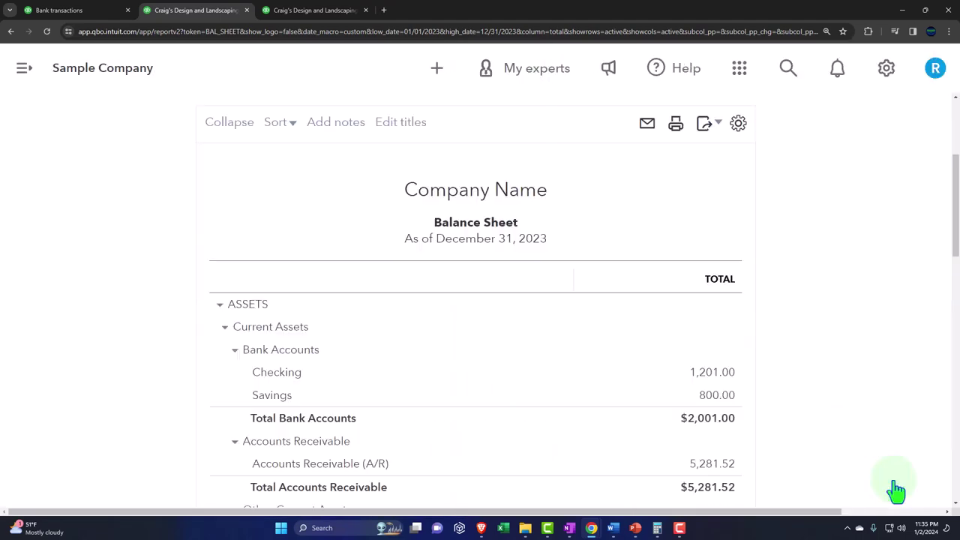
# Display the Balance Sheet columns by Quarters, run the report and check its date line and column headings.
pyautogui.scroll(4, 379, 371)
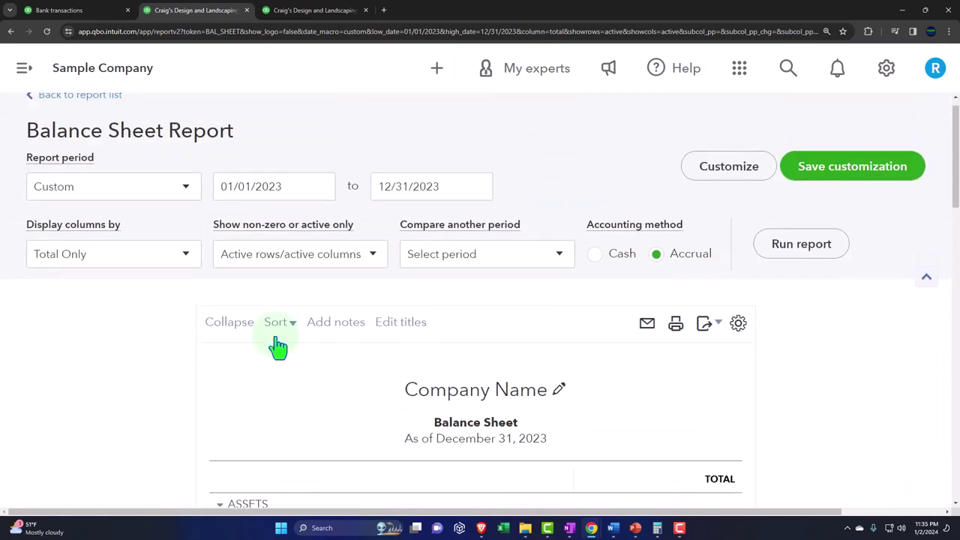
pyautogui.click(183, 259)
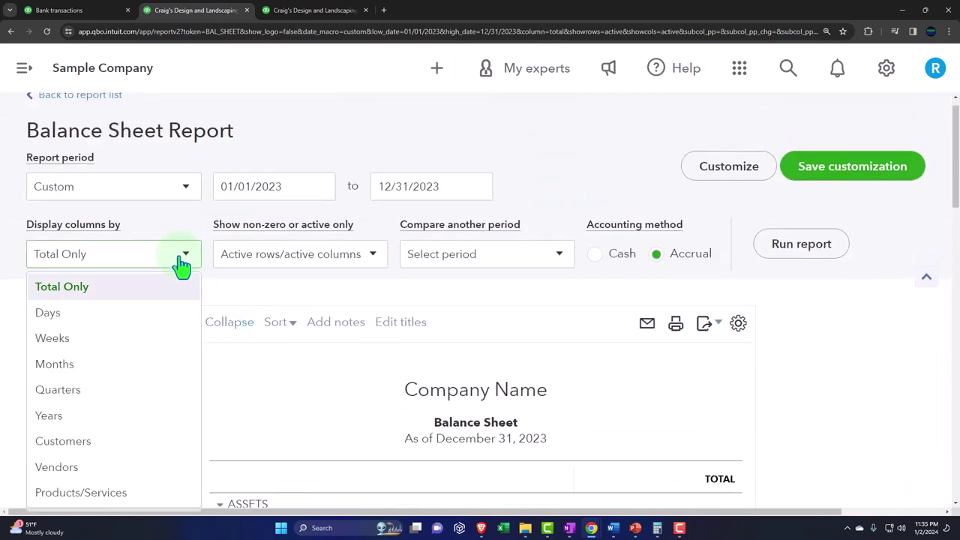
pyautogui.click(124, 391)
pyautogui.click(787, 253)
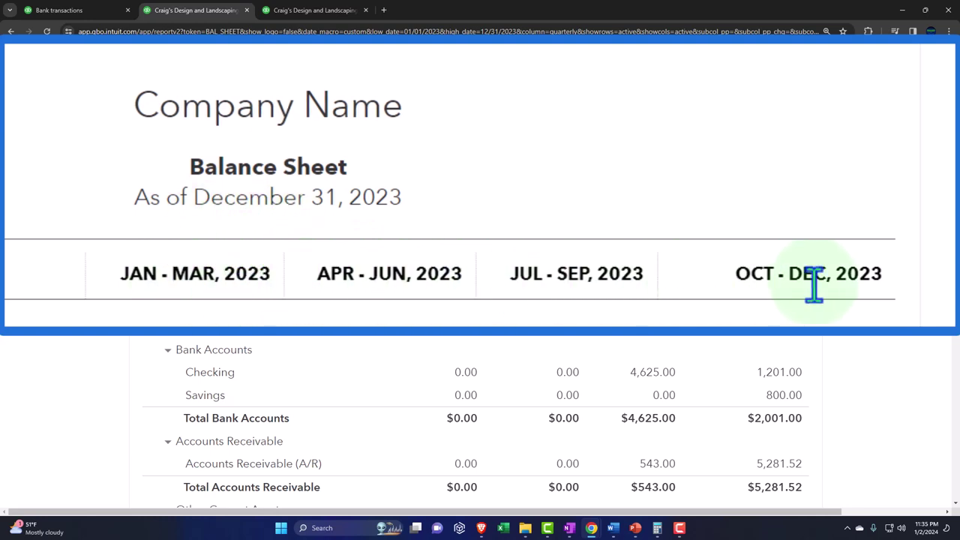
pyautogui.click(311, 207)
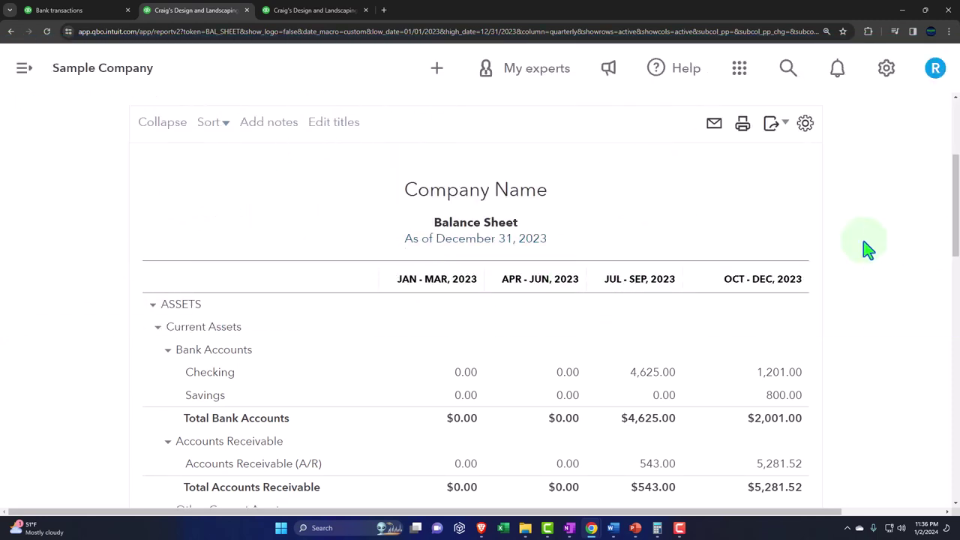
# Remove the date prepared, time prepared and report basis from the Balance Sheet footer in the report customization.
pyautogui.scroll(3, 865, 250)
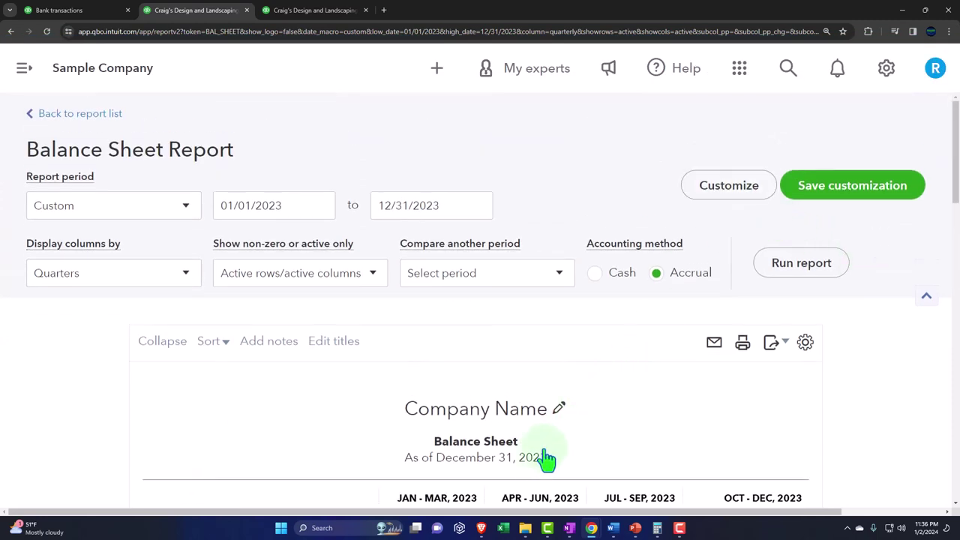
pyautogui.click(714, 198)
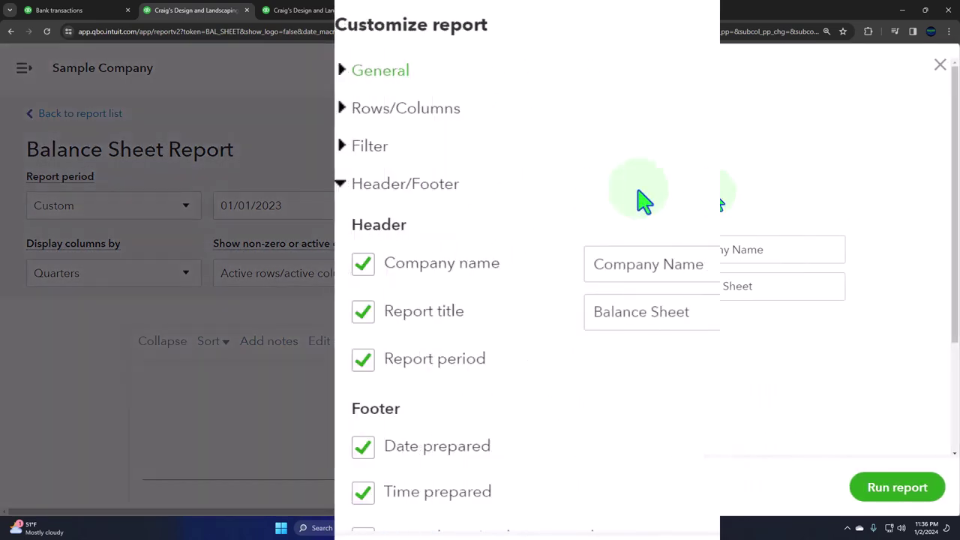
pyautogui.scroll(-2, 617, 227)
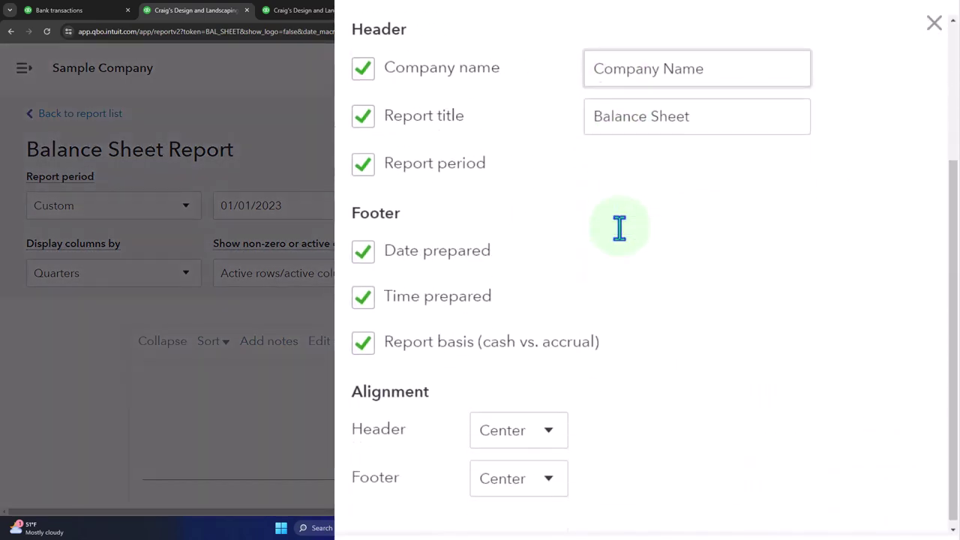
pyautogui.click(364, 297)
pyautogui.click(363, 342)
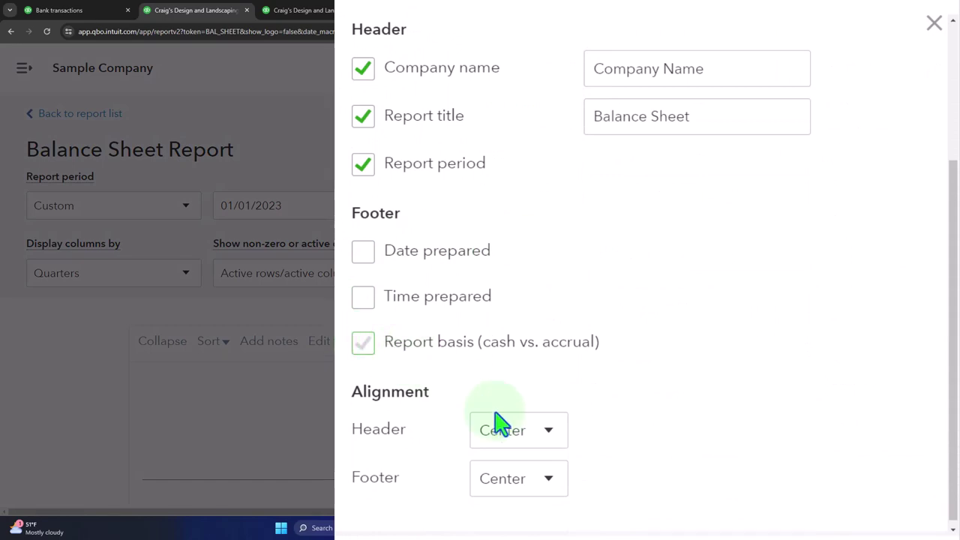
pyautogui.scroll(-1, 510, 431)
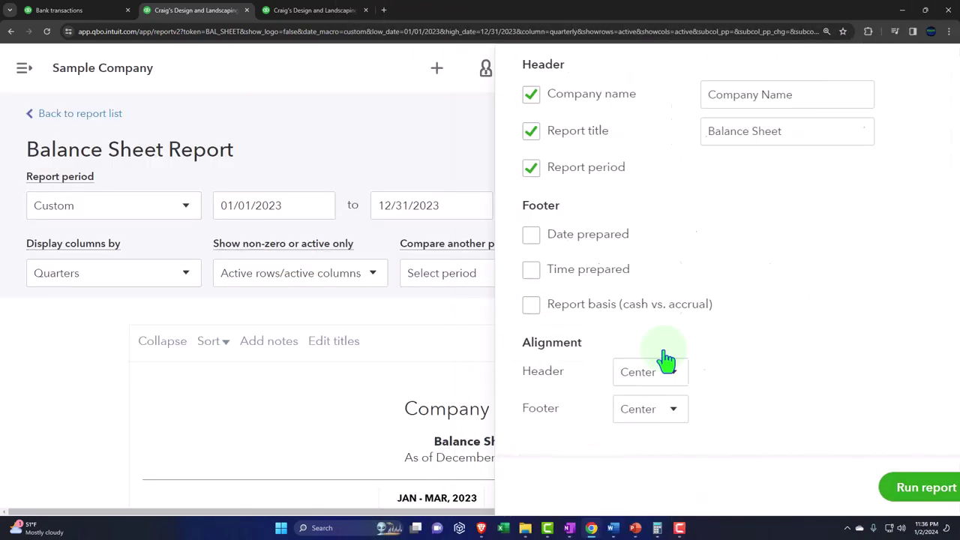
# Look through the Balance Sheet report down to its end to check the footer area.
pyautogui.click(578, 307)
pyautogui.scroll(-5, 578, 307)
pyautogui.scroll(-10, 578, 306)
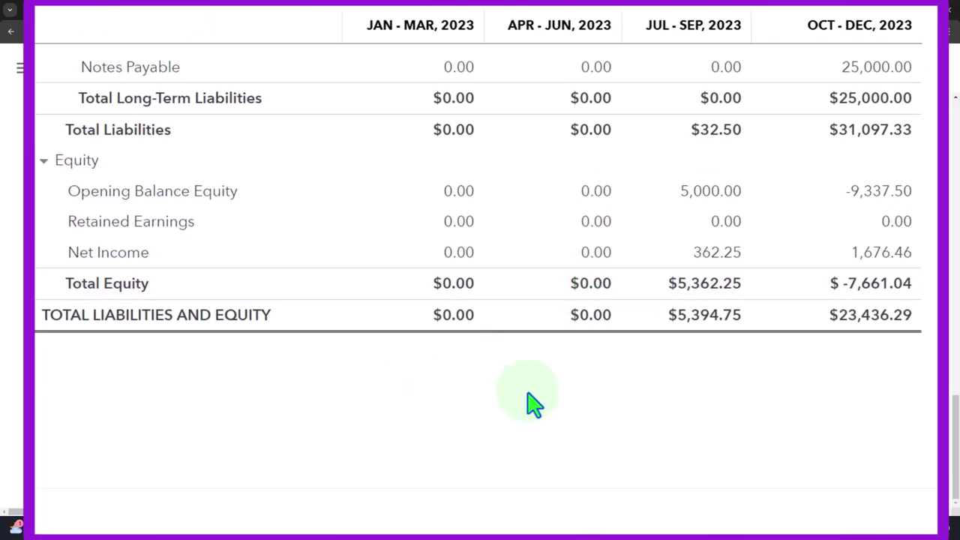
pyautogui.scroll(15, 534, 403)
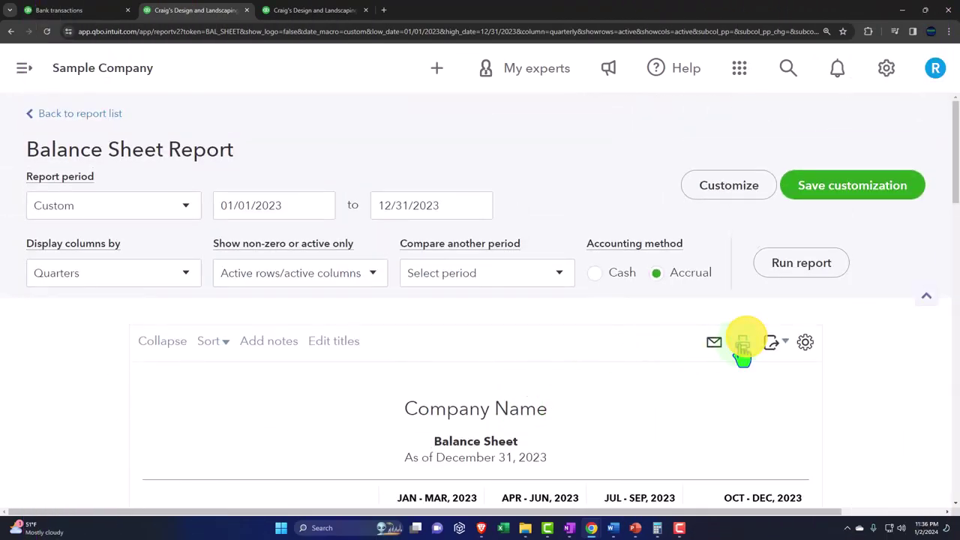
# Preview the printed version of the Balance Sheet, look through its pages and close the preview.
pyautogui.click(742, 346)
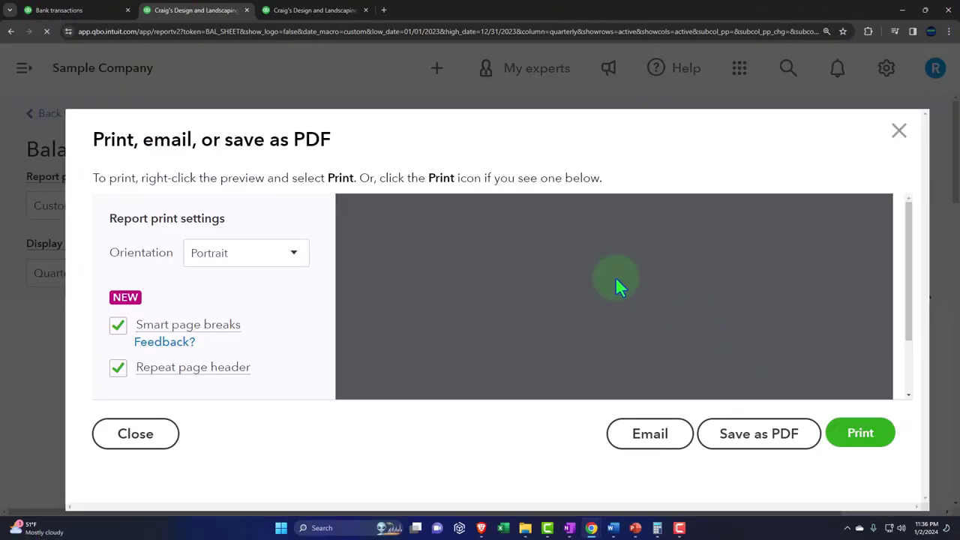
pyautogui.scroll(-10, 450, 255)
pyautogui.scroll(-10, 450, 278)
pyautogui.scroll(2, 459, 303)
pyautogui.click(892, 133)
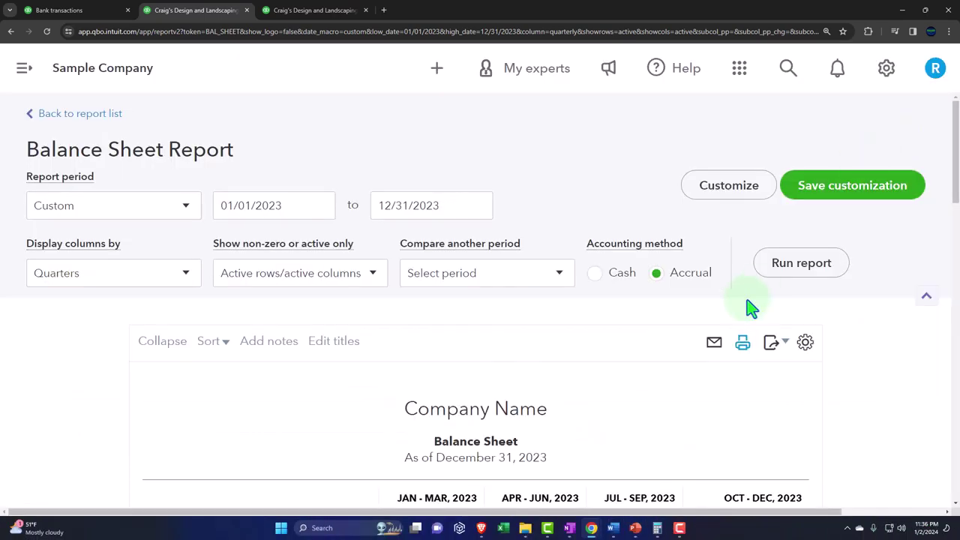
# Set both the header and footer alignment to Left in the Balance Sheet customization.
pyautogui.click(720, 187)
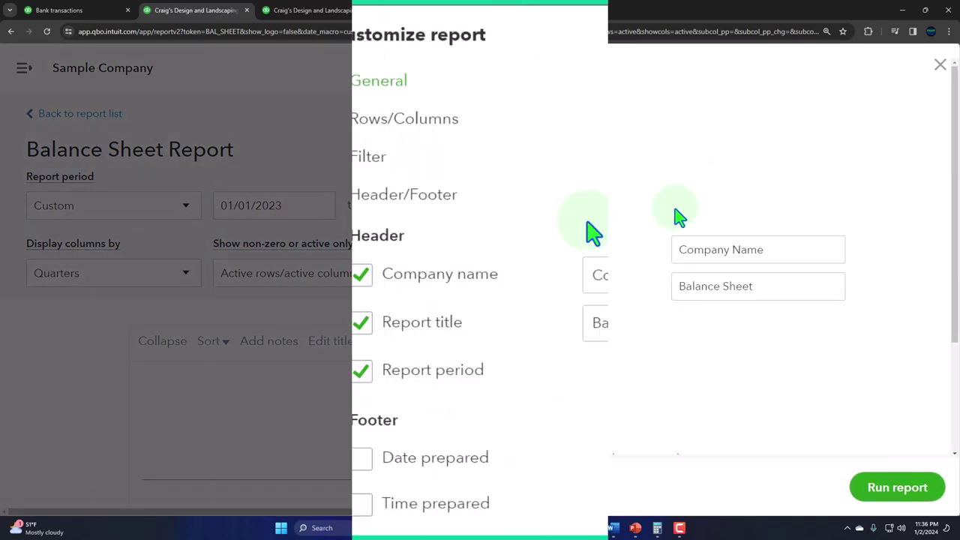
pyautogui.scroll(-2, 664, 232)
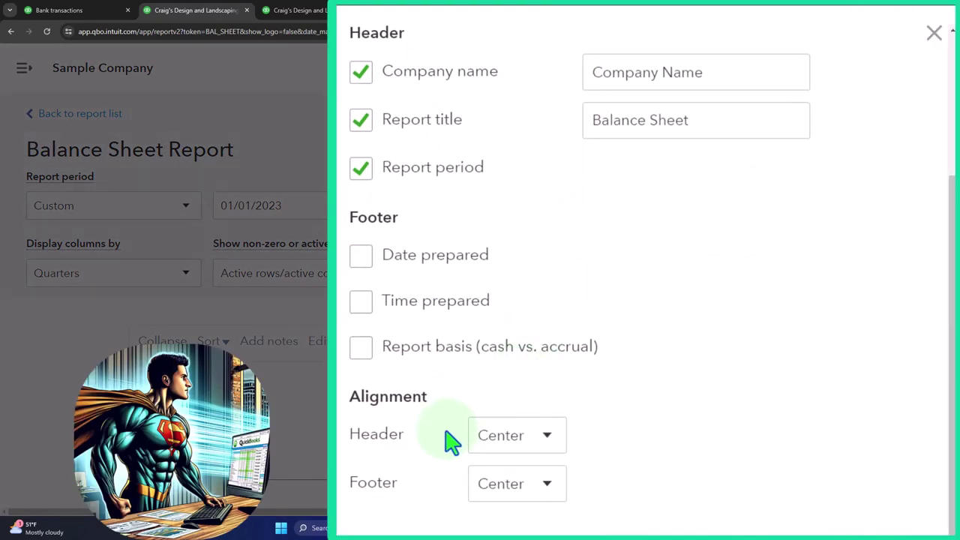
pyautogui.click(546, 437)
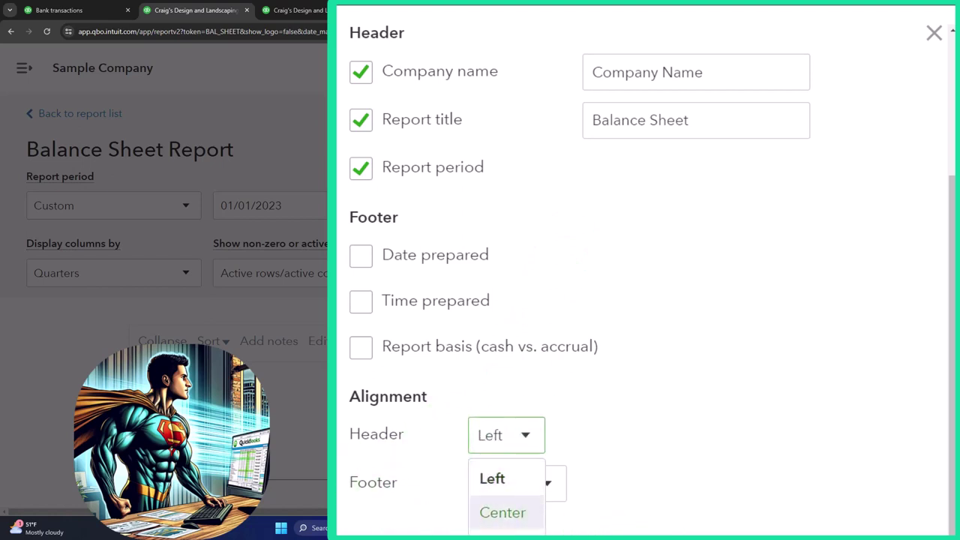
pyautogui.click(497, 483)
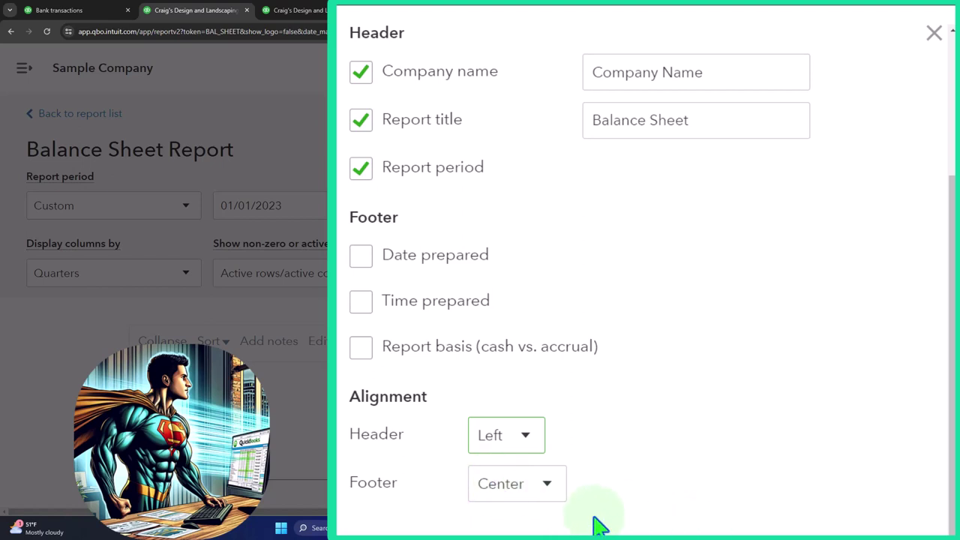
pyautogui.click(555, 491)
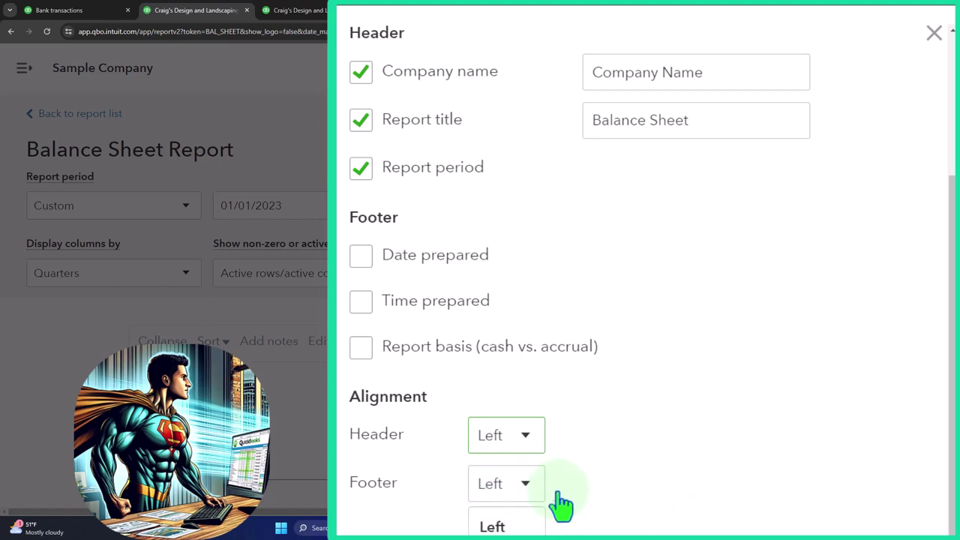
pyautogui.click(525, 530)
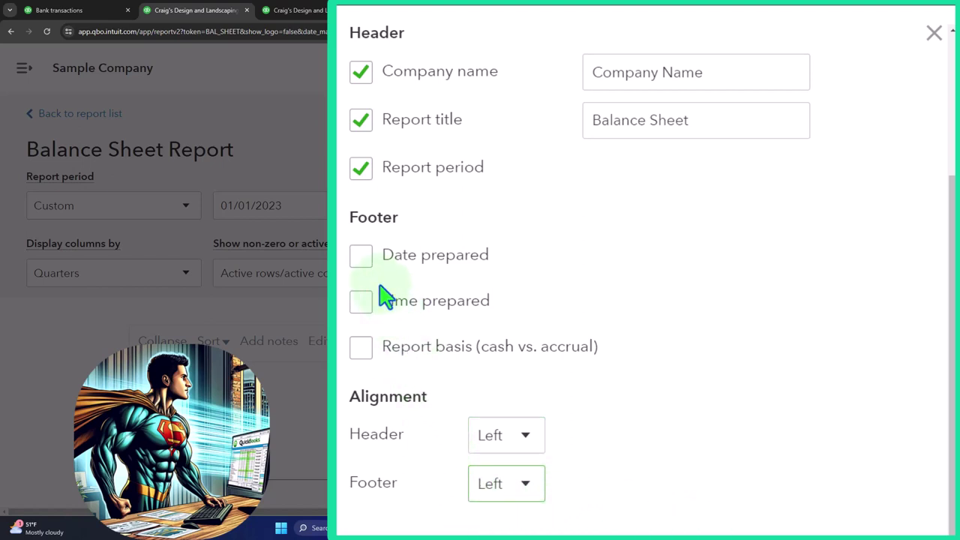
# Include the date prepared, time prepared and report basis in the footer, run the report and check its layout.
pyautogui.click(366, 264)
pyautogui.click(361, 302)
pyautogui.click(362, 348)
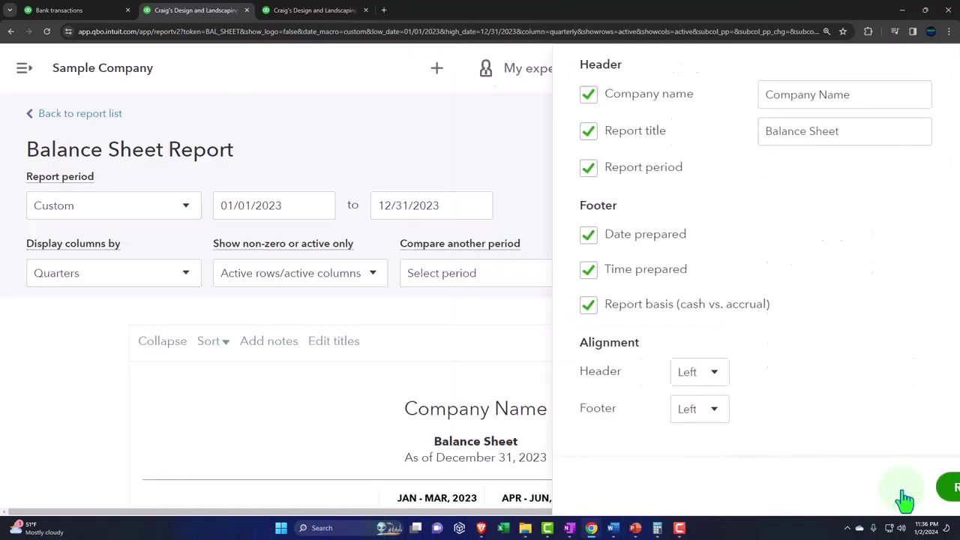
pyautogui.click(939, 489)
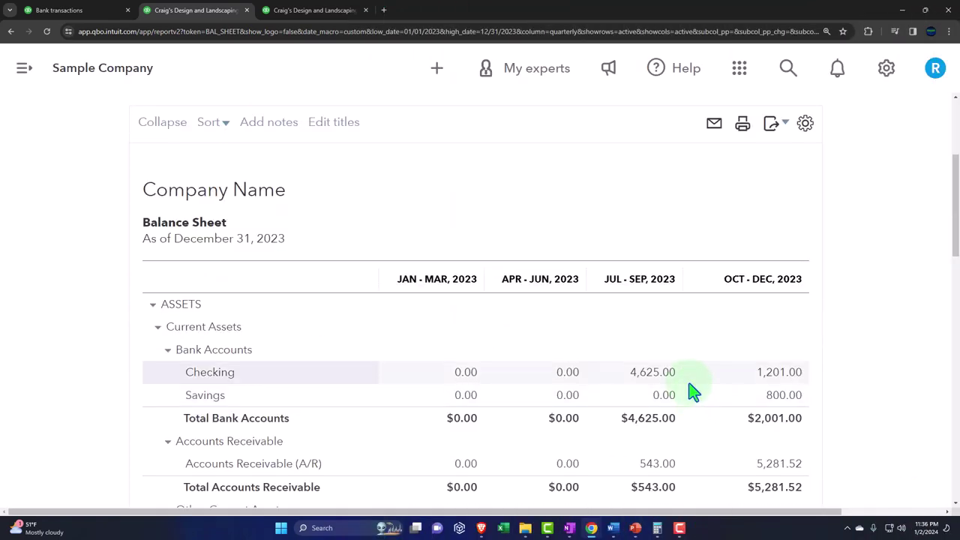
pyautogui.scroll(-14, 312, 300)
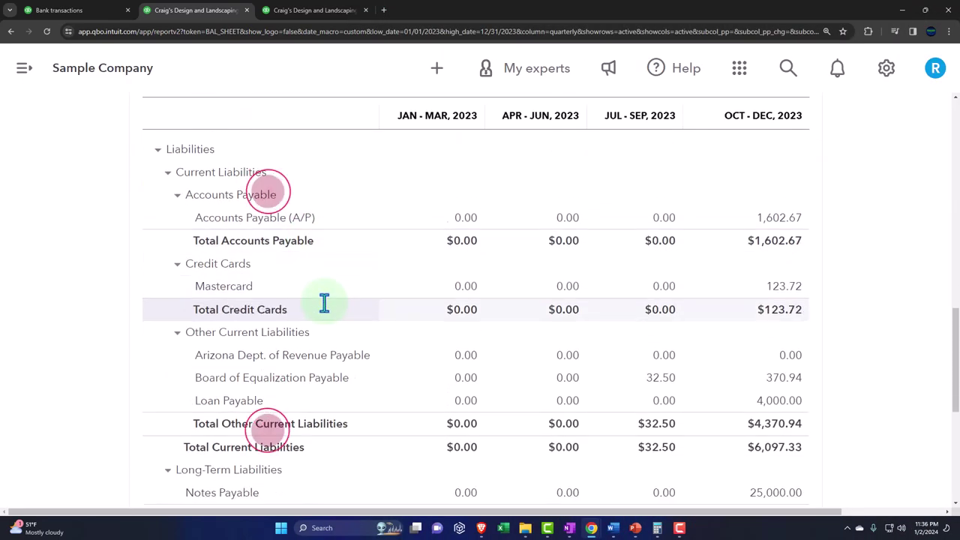
pyautogui.scroll(15, 358, 371)
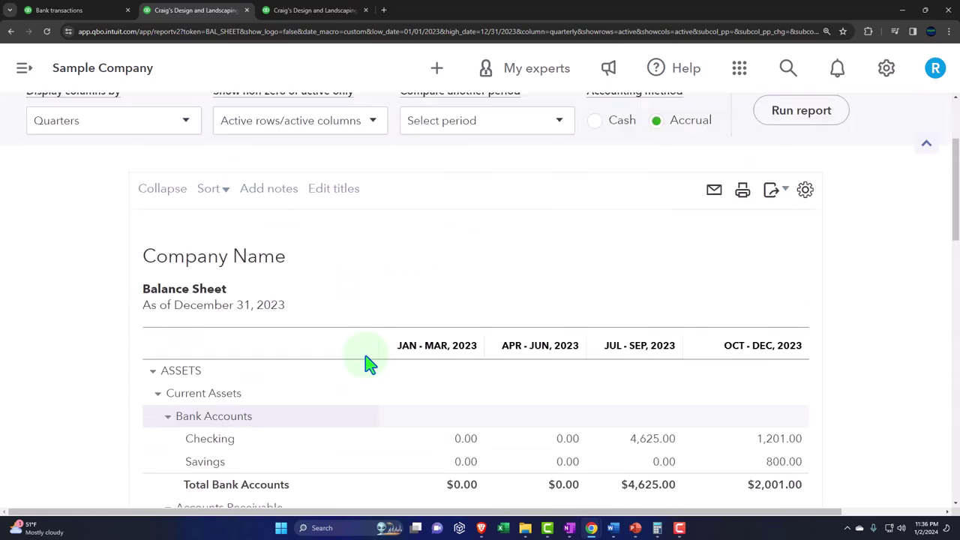
# Align the Balance Sheet's header and footer to the Right, run the report and check both ends of it.
pyautogui.click(729, 185)
pyautogui.scroll(-2, 647, 330)
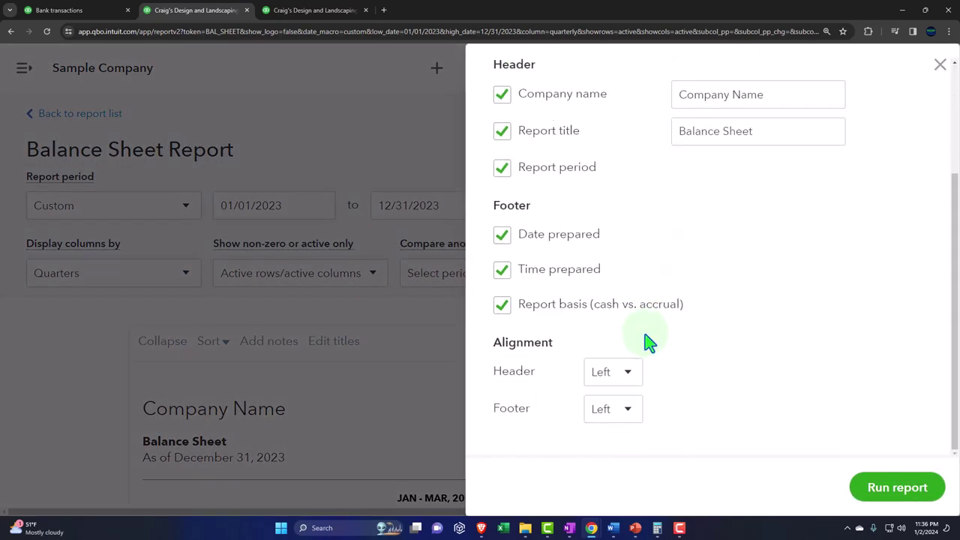
pyautogui.click(635, 383)
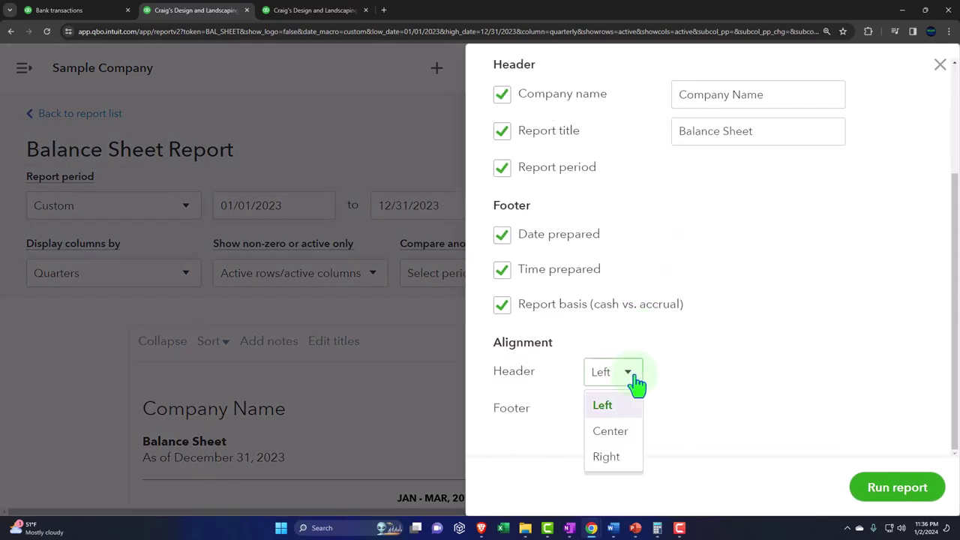
pyautogui.click(621, 457)
pyautogui.click(623, 432)
pyautogui.click(616, 495)
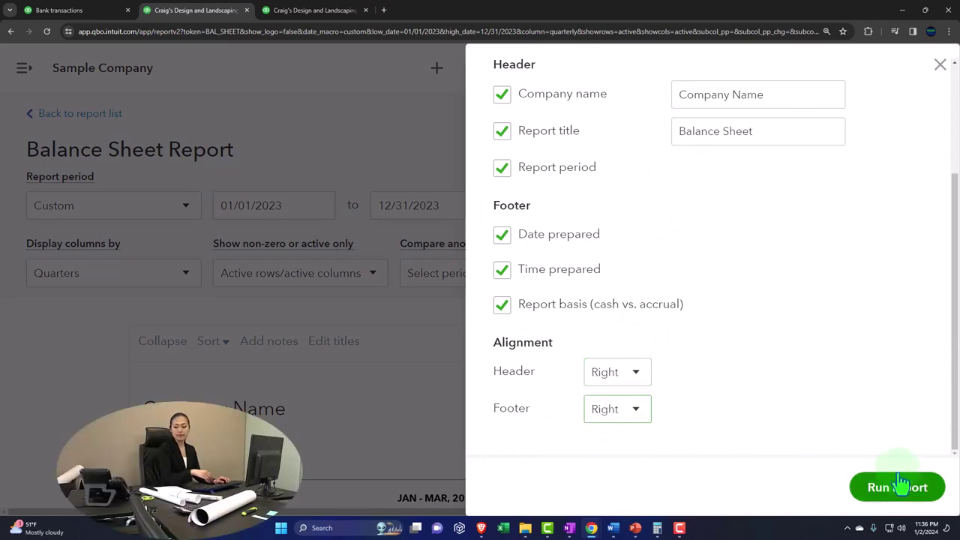
pyautogui.click(897, 488)
pyautogui.scroll(-10, 627, 240)
pyautogui.scroll(-6, 625, 255)
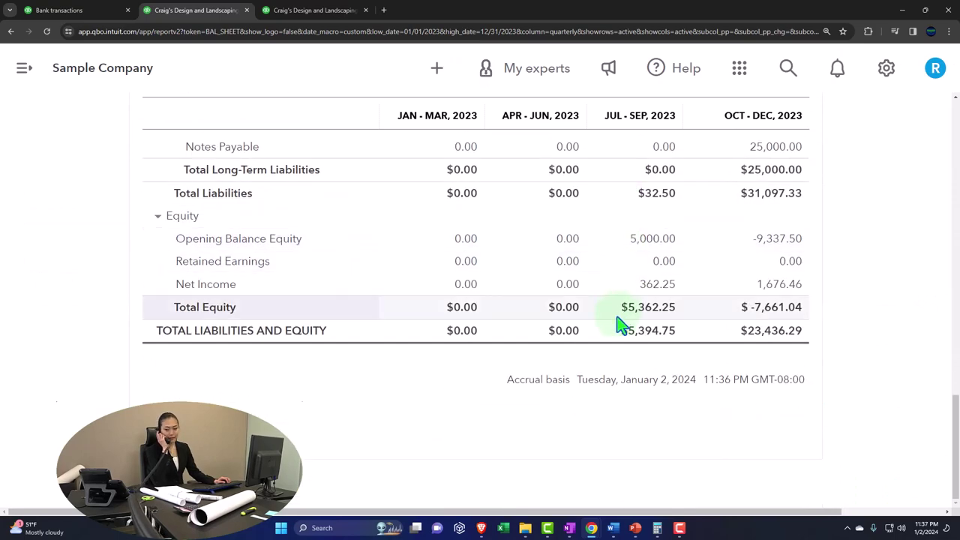
pyautogui.scroll(7, 622, 326)
pyautogui.scroll(10, 622, 325)
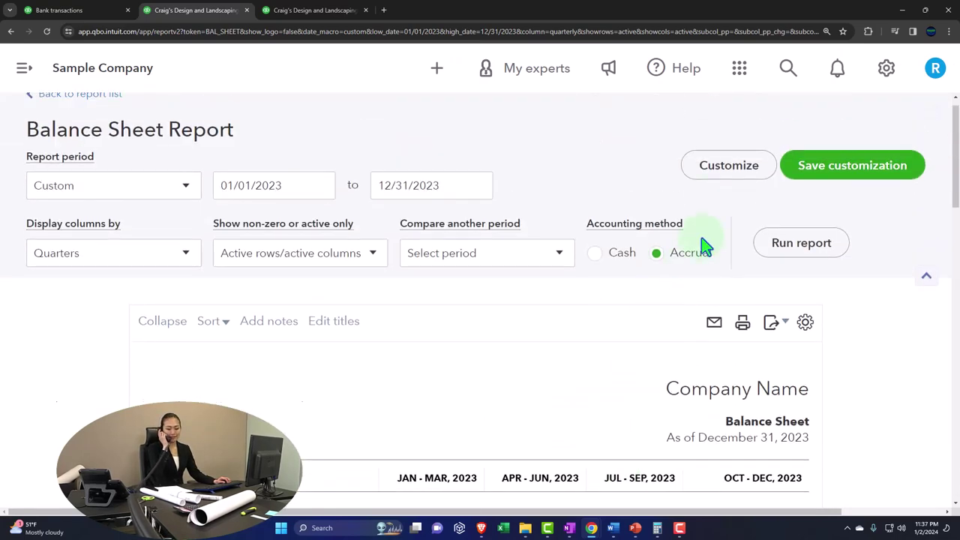
# Set the header and footer alignment to Center, run the report and check the heading and footer placement.
pyautogui.click(717, 187)
pyautogui.scroll(-3, 591, 377)
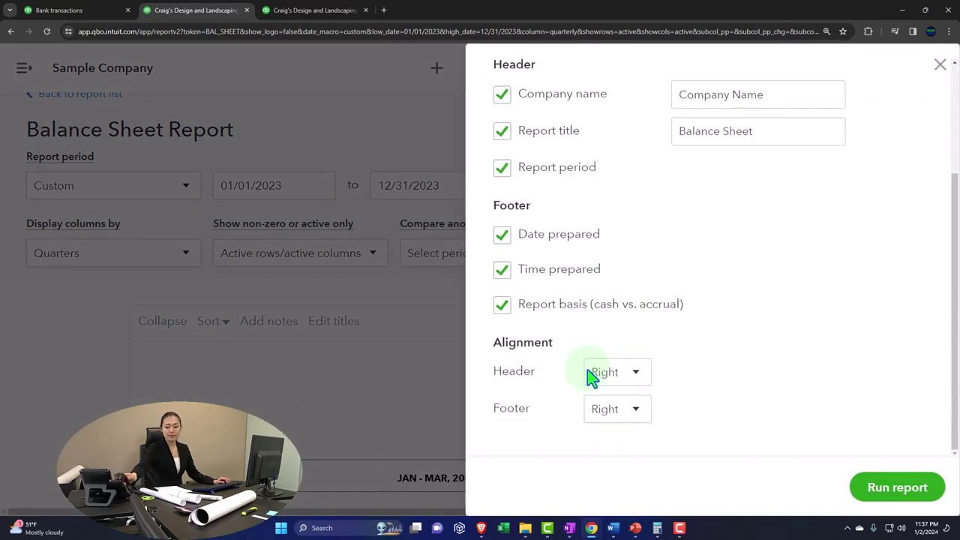
pyautogui.click(625, 377)
pyautogui.click(609, 431)
pyautogui.click(626, 417)
pyautogui.click(610, 467)
pyautogui.click(875, 488)
pyautogui.scroll(-15, 416, 289)
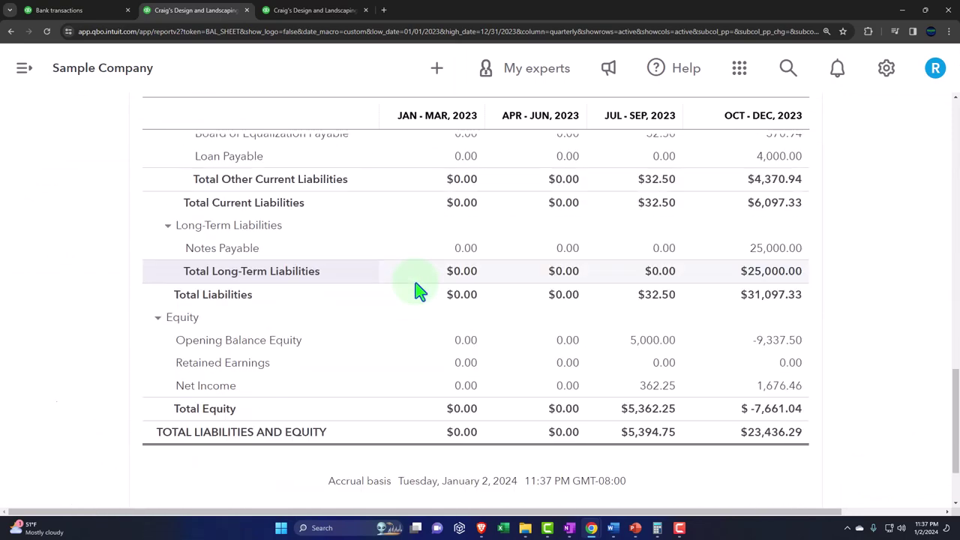
pyautogui.scroll(15, 416, 290)
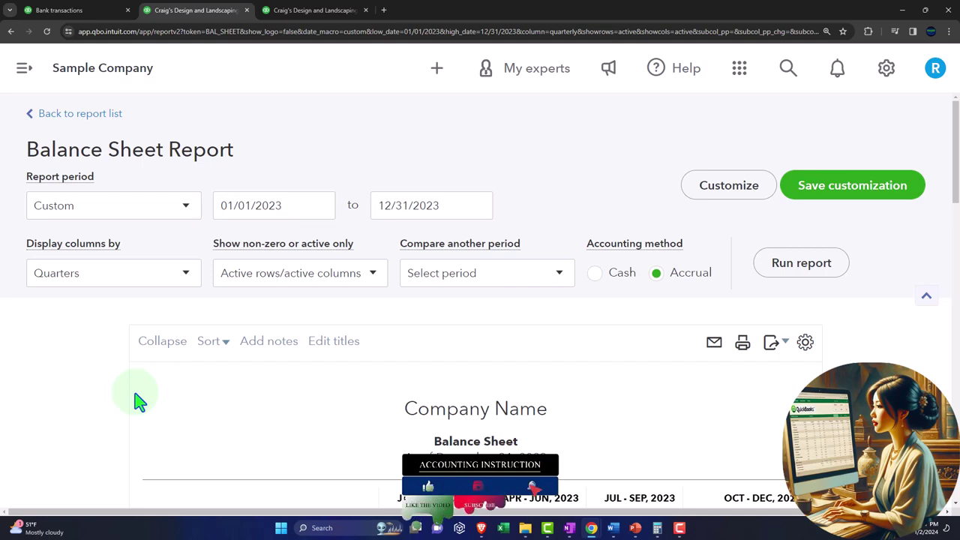
# Review the Balance Sheet's company name, report title, date line and quarterly asset columns.
pyautogui.scroll(-2, 139, 401)
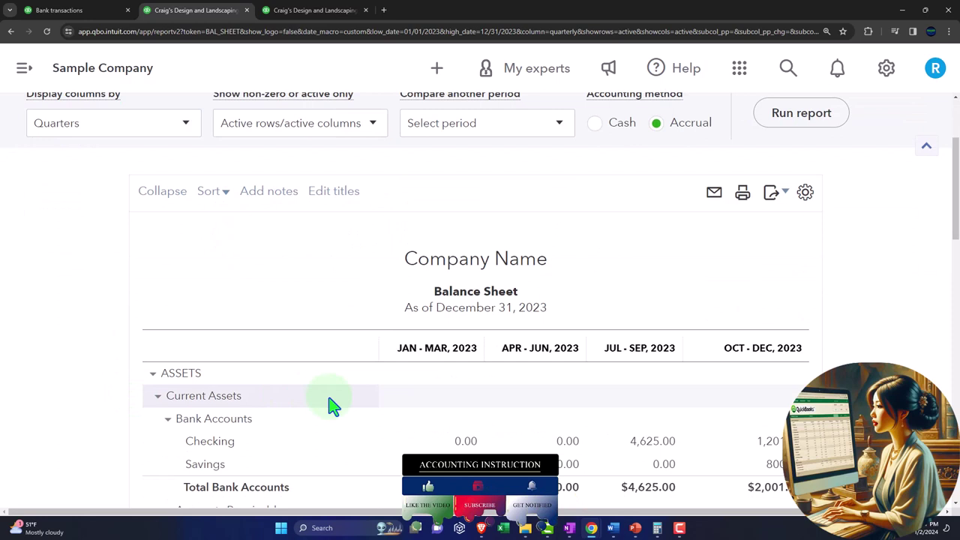
pyautogui.scroll(-1, 334, 404)
pyautogui.click(461, 363)
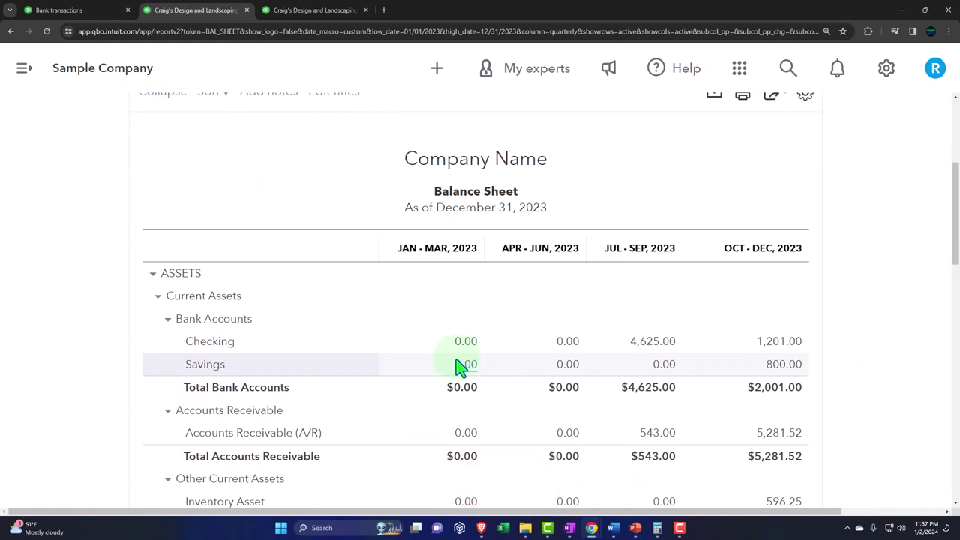
pyautogui.scroll(2, 460, 366)
pyautogui.click(459, 368)
pyautogui.scroll(1, 459, 367)
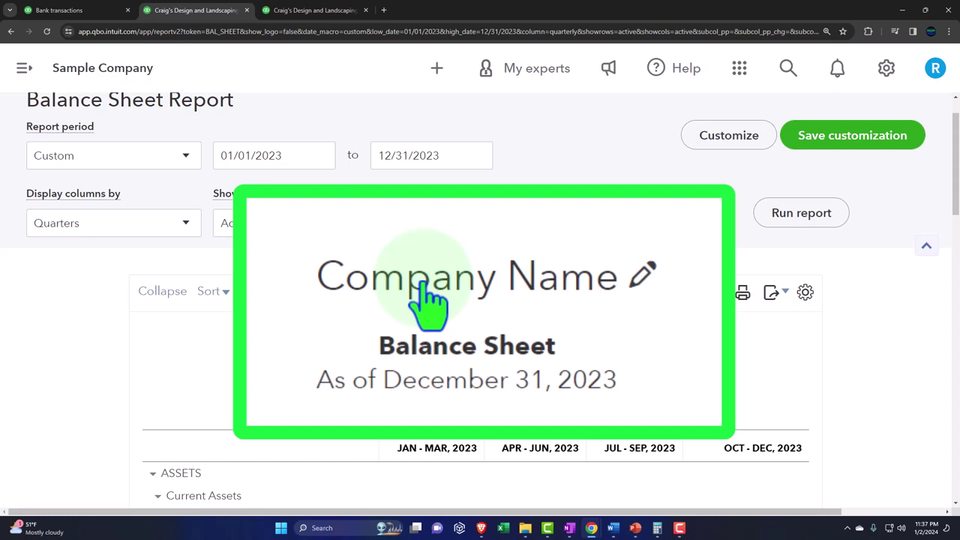
pyautogui.scroll(-3, 457, 371)
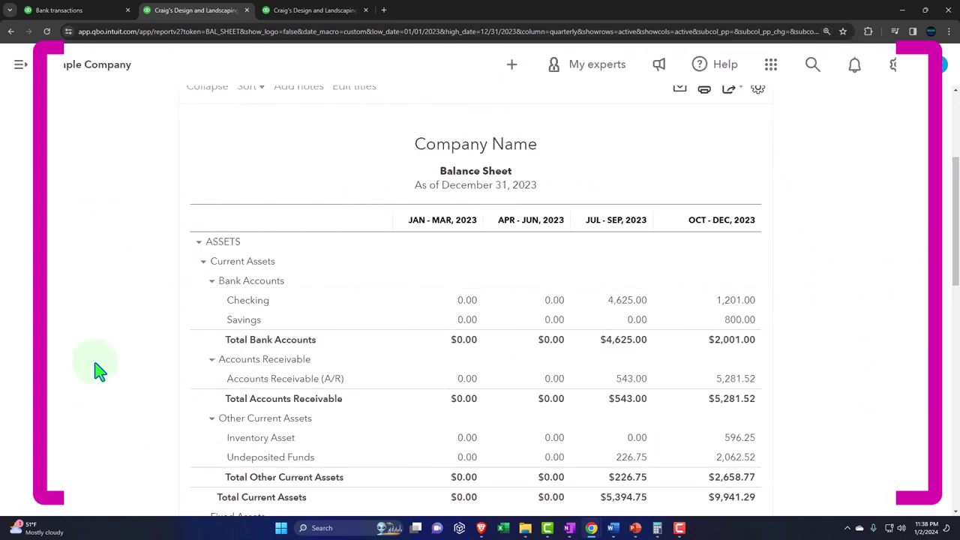
pyautogui.scroll(3, 98, 370)
pyautogui.scroll(1, 97, 369)
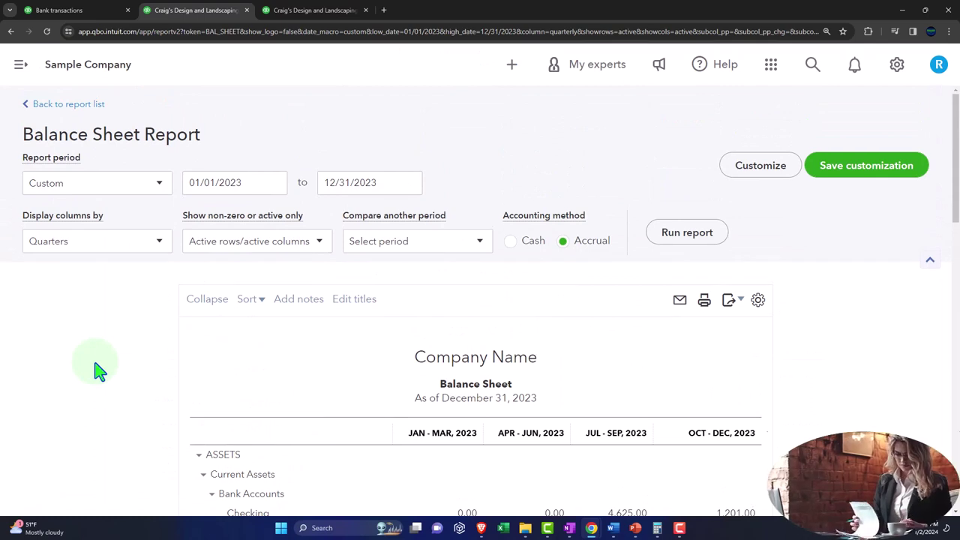